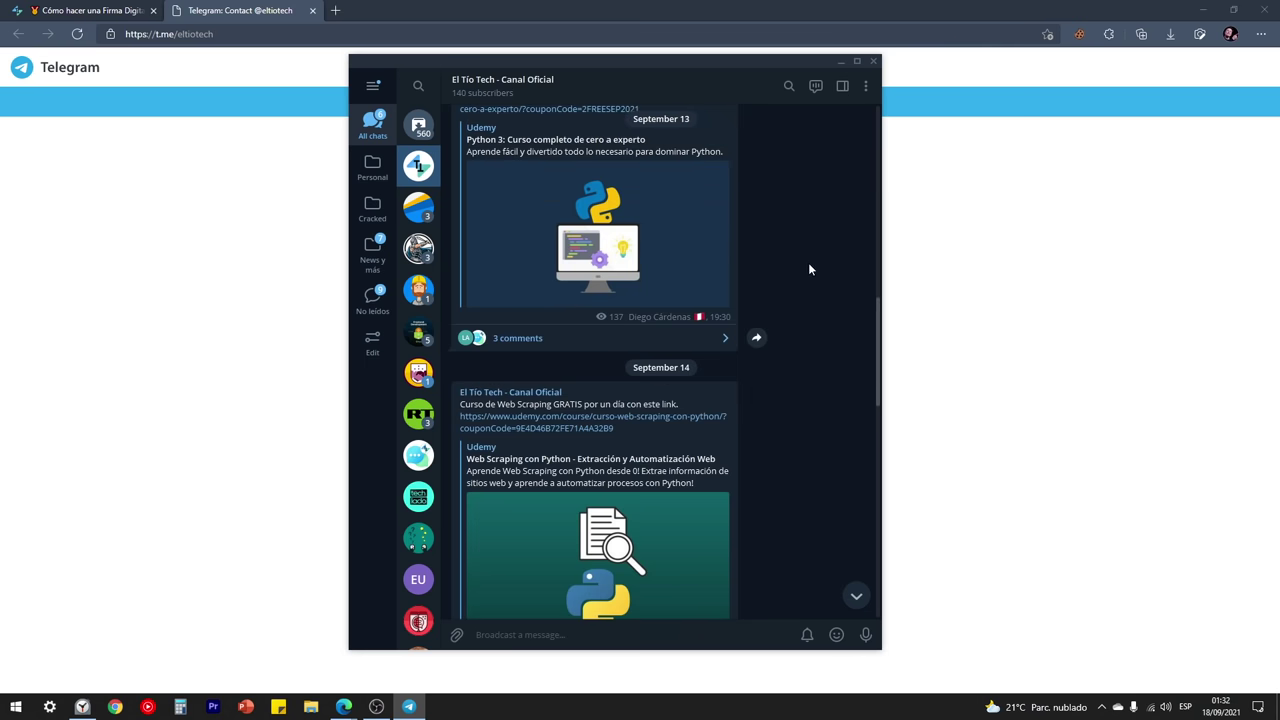
# - Scroll through the El Tío Tech channel messages, then close Telegram Desktop with Alt+F4
pyautogui.scroll(-4, 808, 262)
pyautogui.scroll(-4, 812, 264)
pyautogui.scroll(-3, 815, 277)
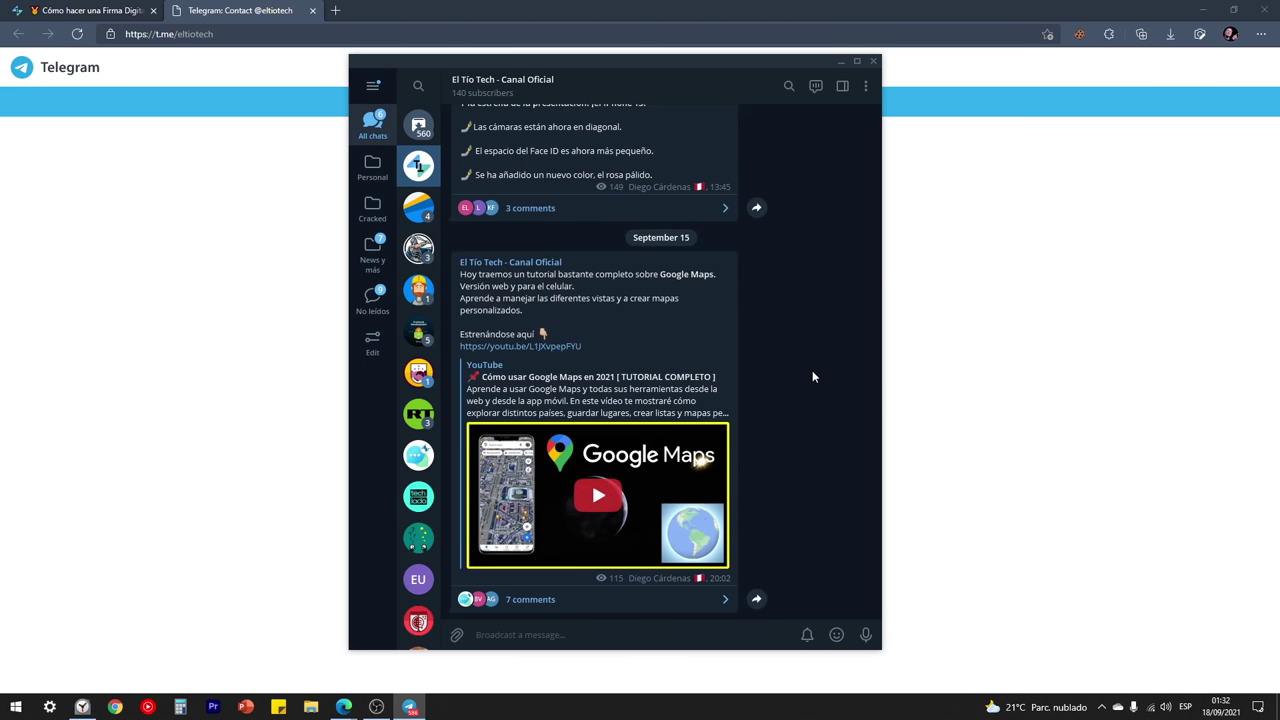
pyautogui.hotkey('alt', 'F4')
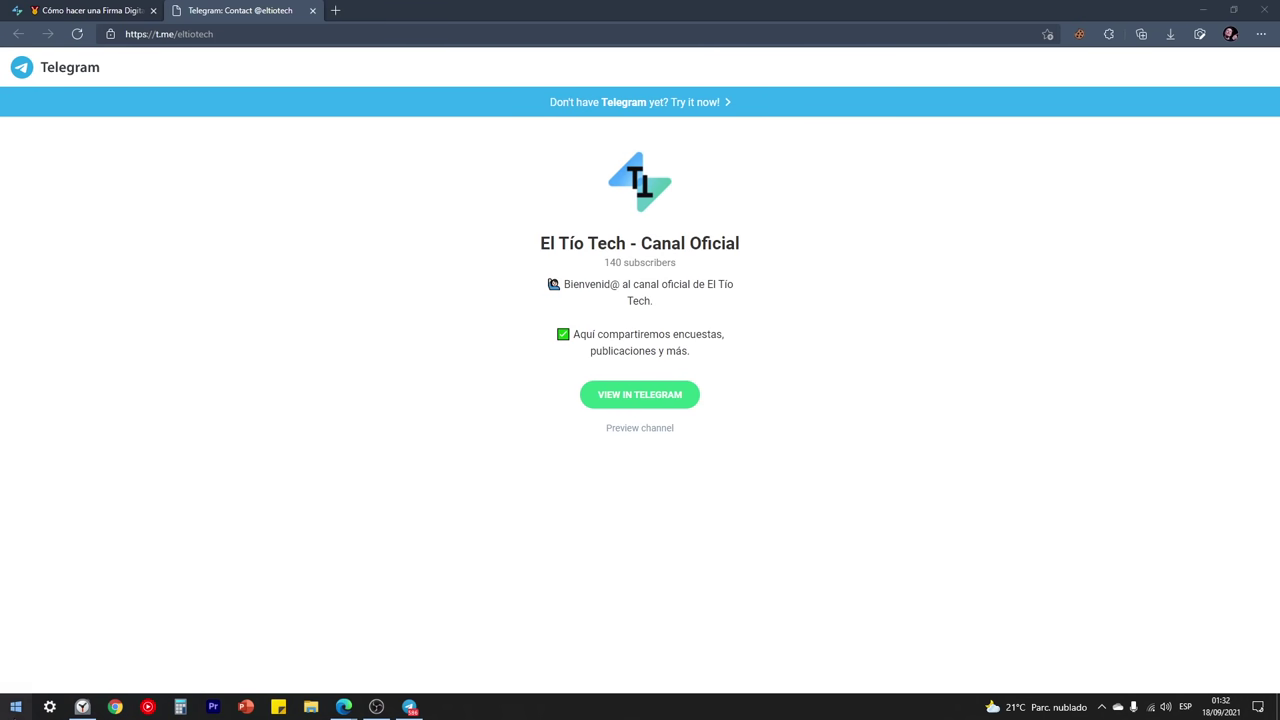
pyautogui.click(16, 707)
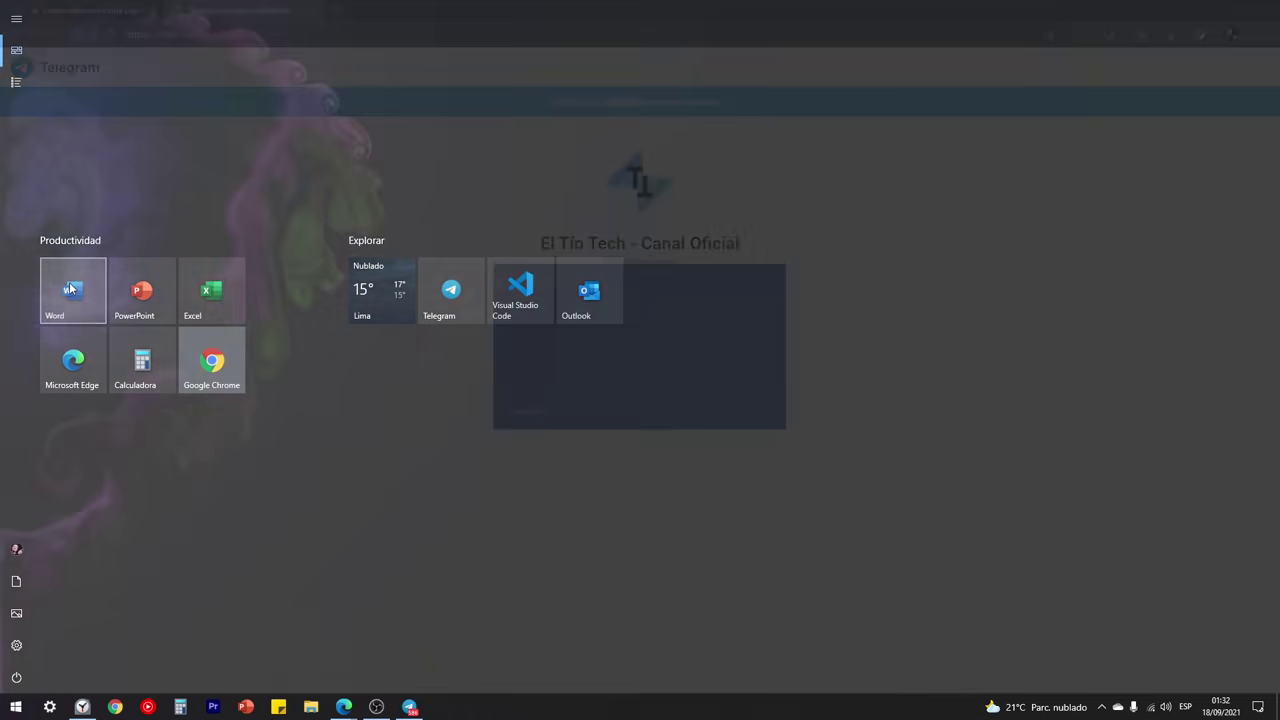
# - Launch Word and create a new blank document, Documento1
pyautogui.click(70, 288)
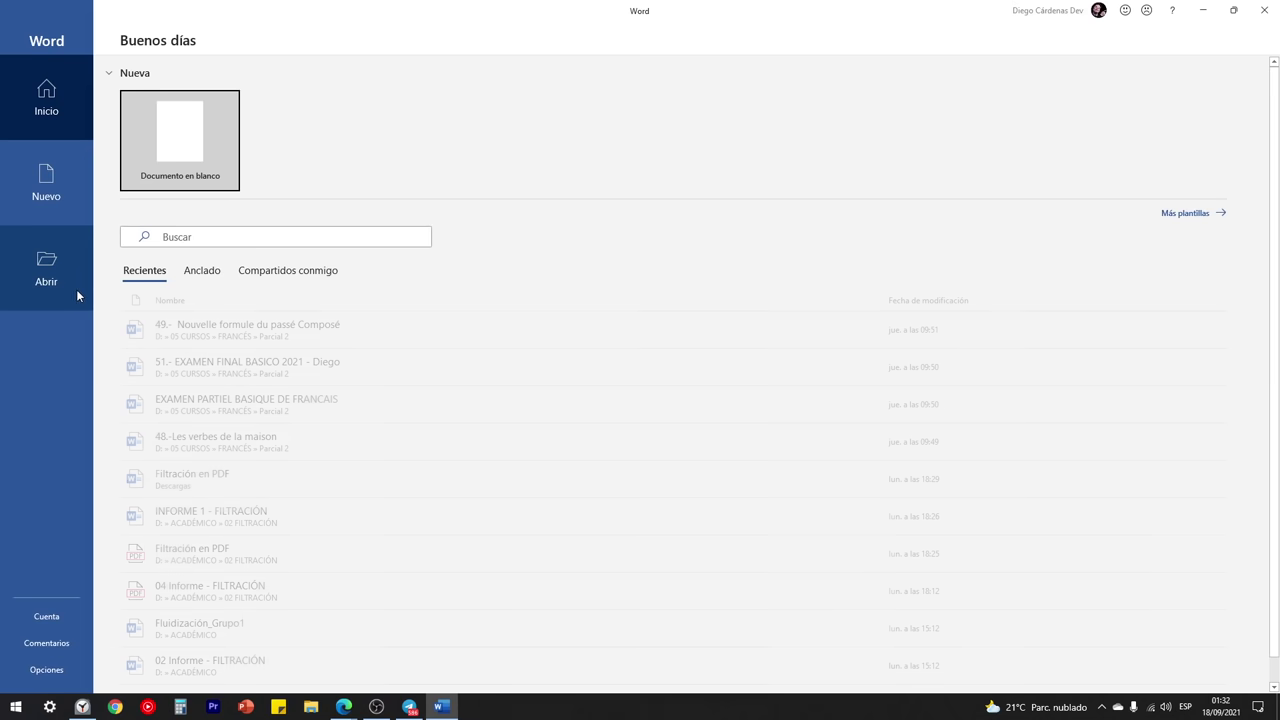
pyautogui.click(186, 161)
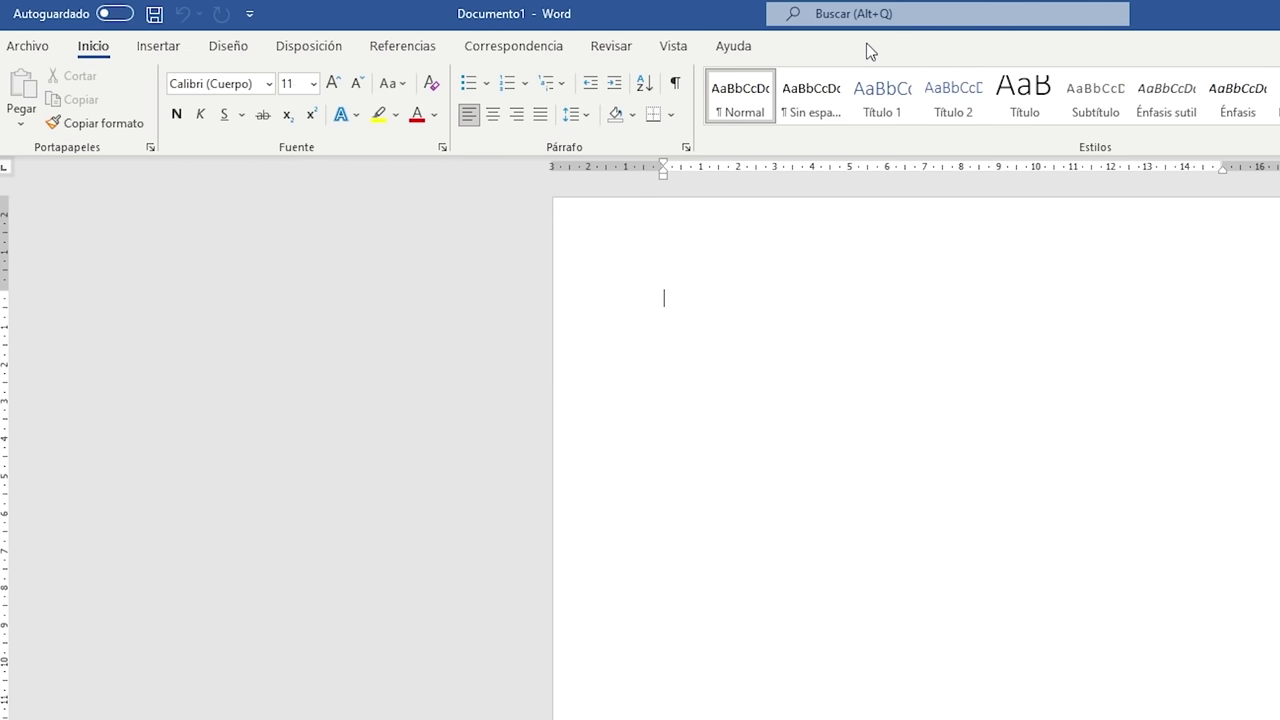
# - Check Dibujar under Personalizar la cinta de opciones and confirm with Aceptar
pyautogui.rightClick(351, 146)
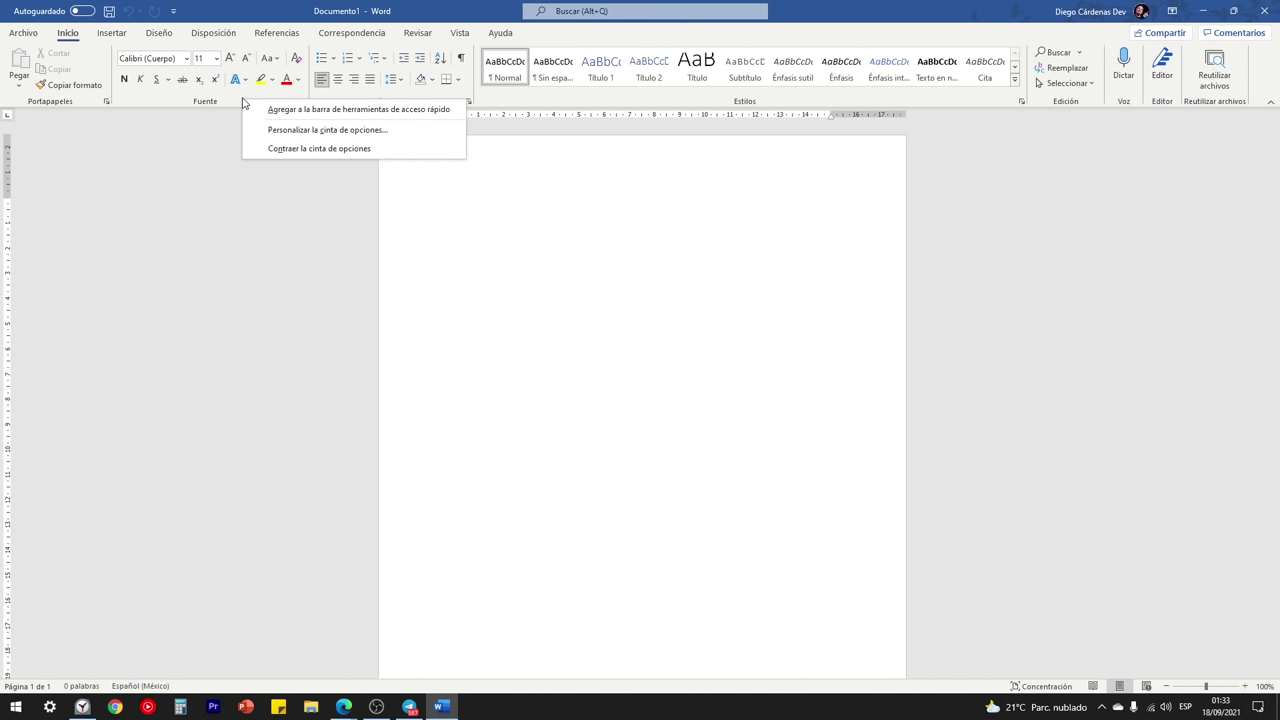
pyautogui.click(418, 189)
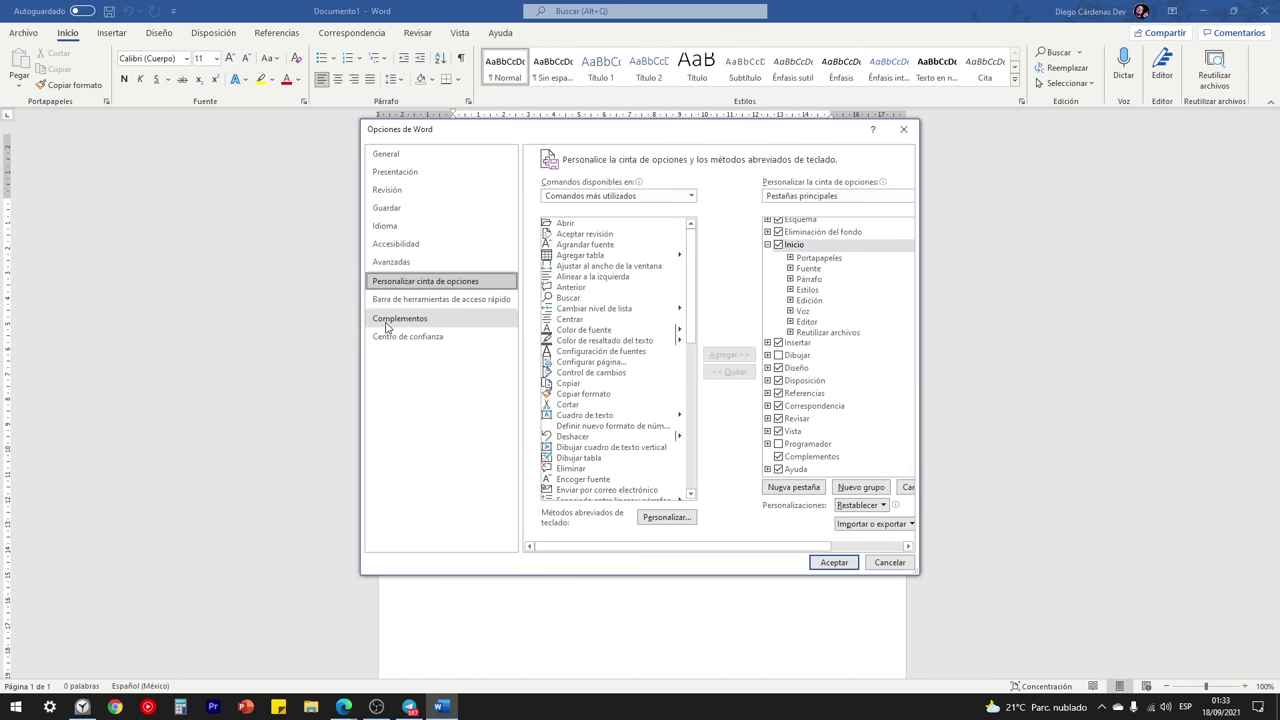
pyautogui.moveTo(582, 136)
pyautogui.mouseDown()
pyautogui.moveTo(555, 120)
pyautogui.moveTo(531, 136)
pyautogui.mouseUp()
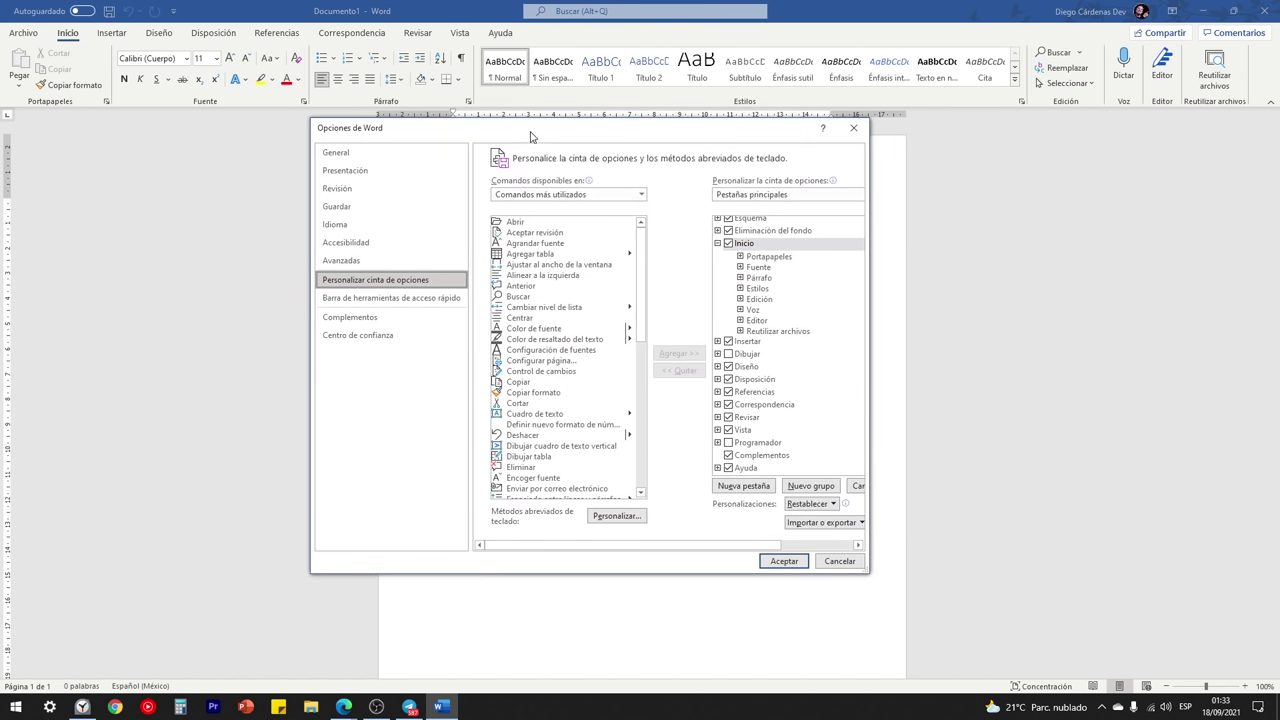
pyautogui.moveTo(870, 327); pyautogui.dragTo(1019, 327)
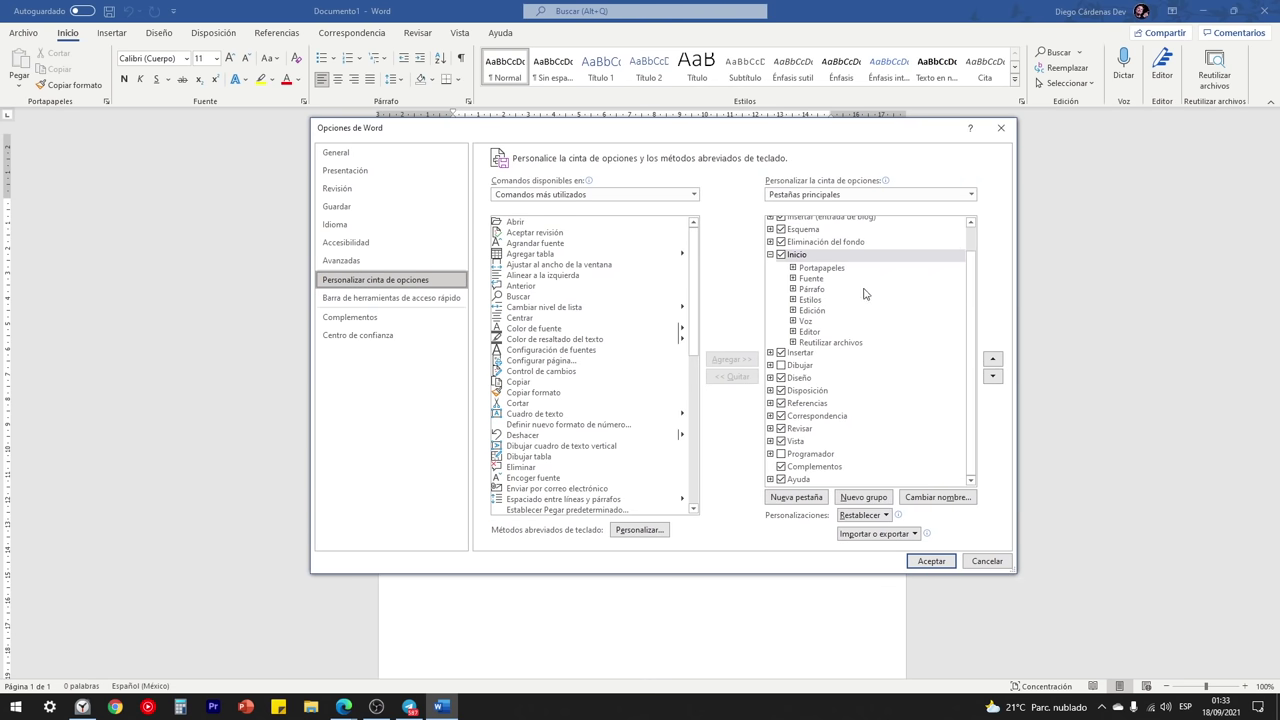
pyautogui.scroll(1, 850, 295)
pyautogui.scroll(-1, 973, 290)
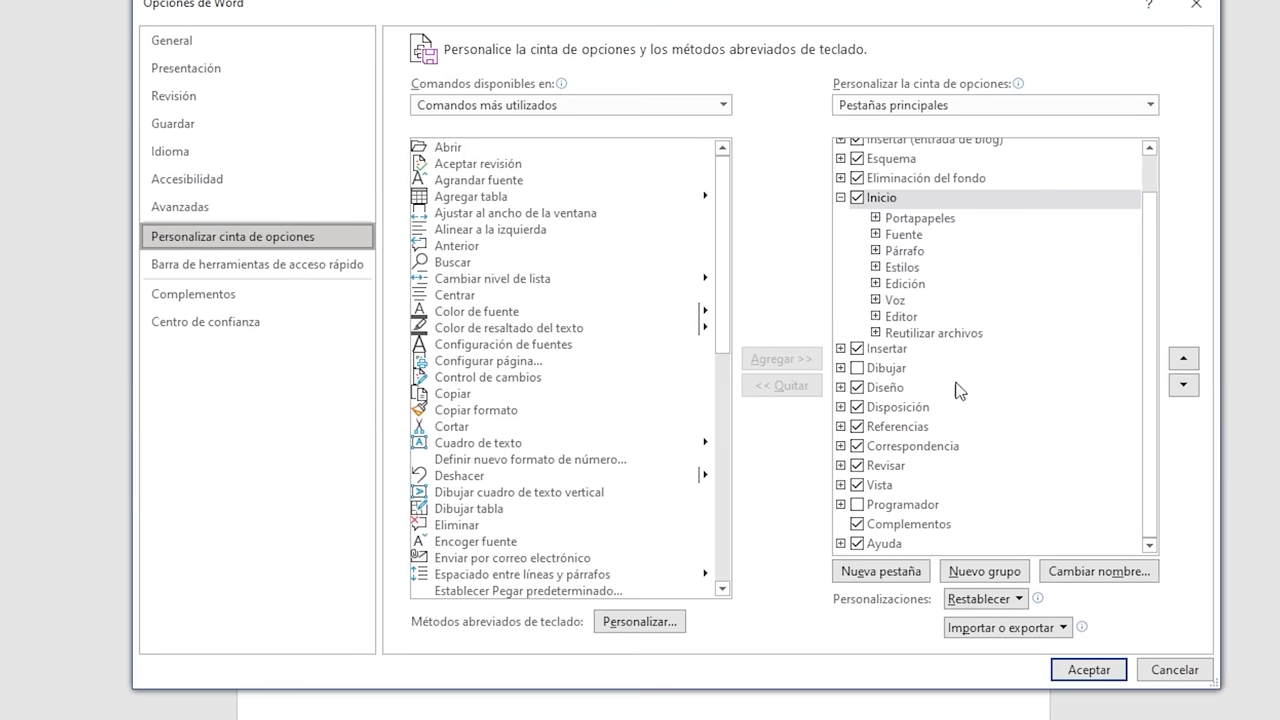
pyautogui.scroll(1, 828, 290)
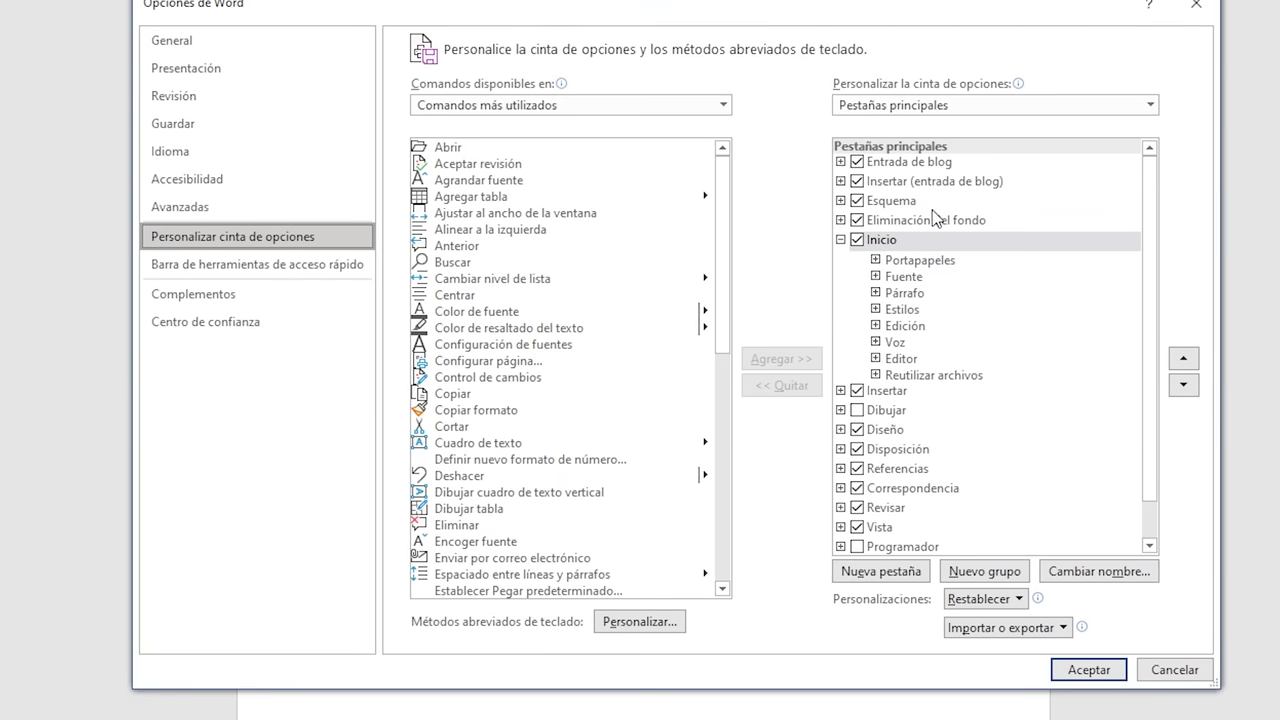
pyautogui.scroll(-2, 933, 218)
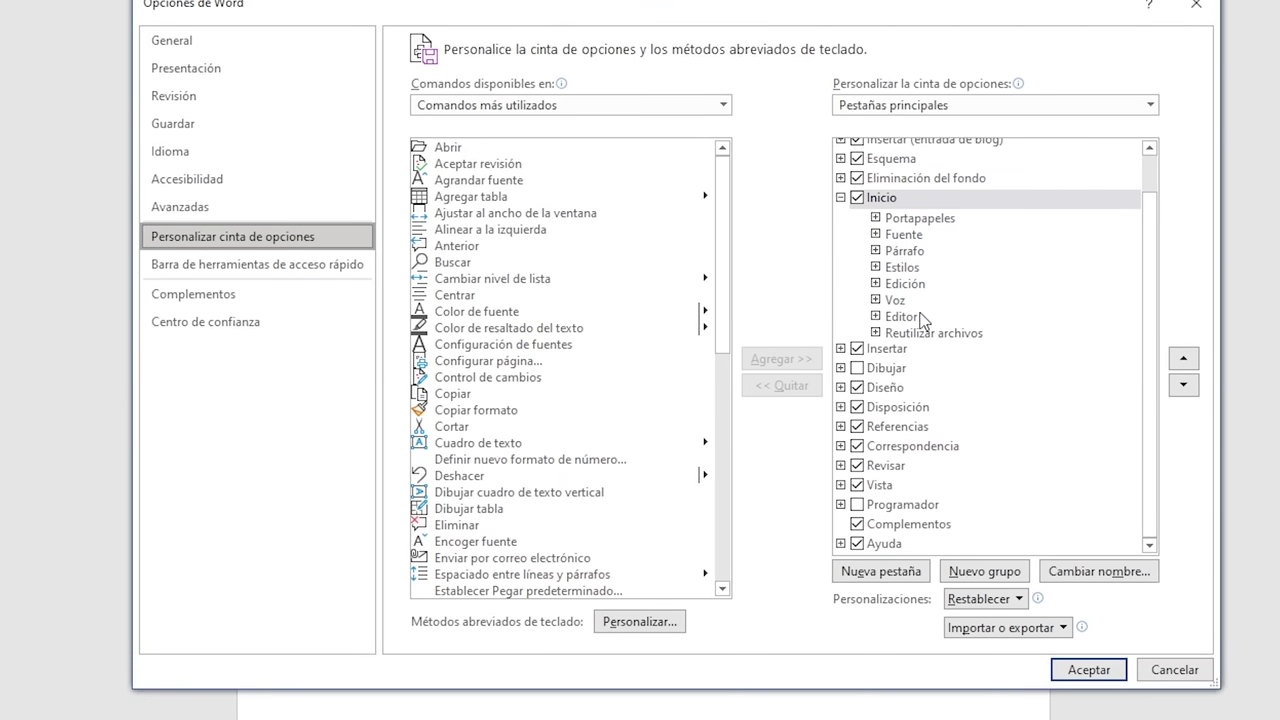
pyautogui.click(856, 368)
pyautogui.click(858, 369)
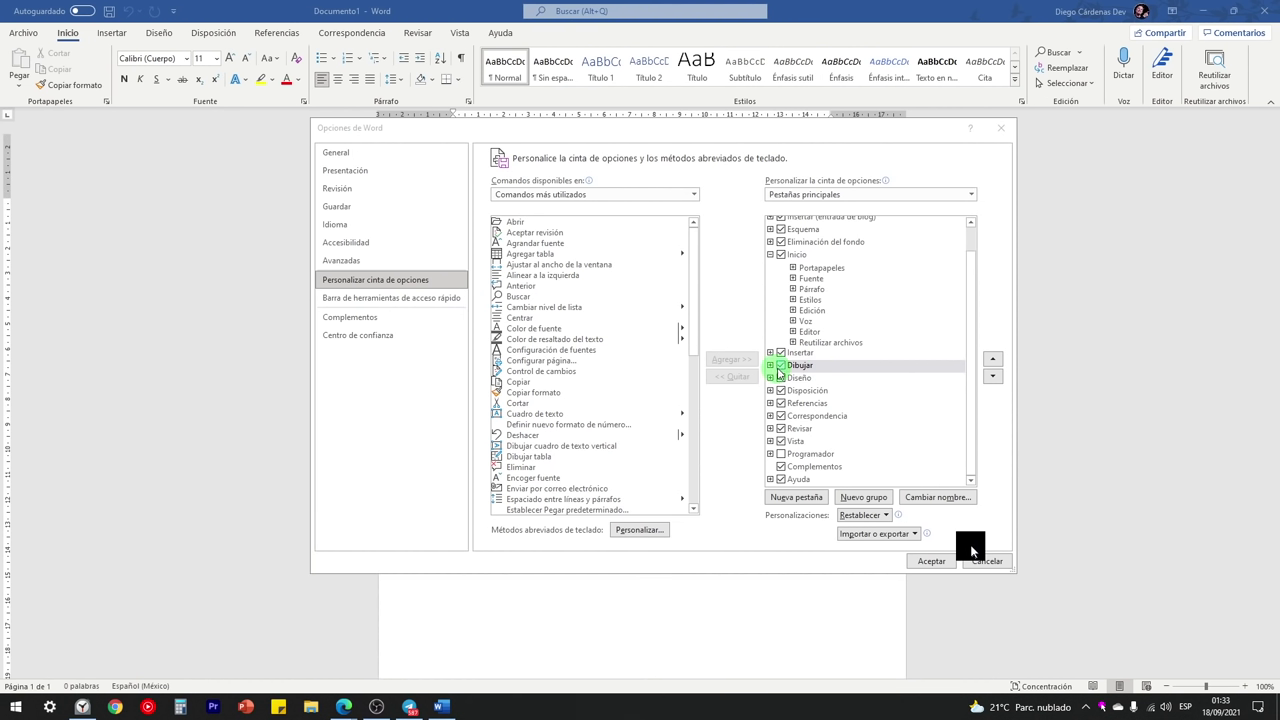
pyautogui.click(930, 560)
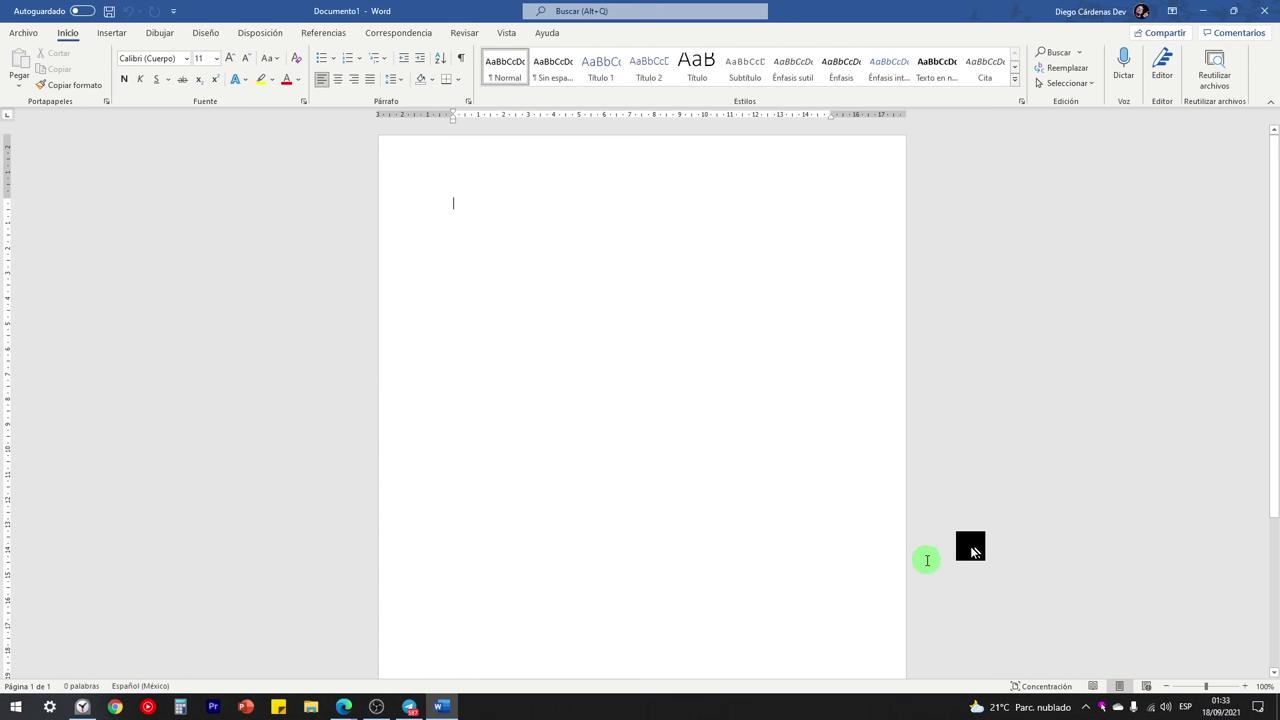
# - Generate lorem ipsum placeholder paragraphs with =lorem(20)
pyautogui.click(161, 33)
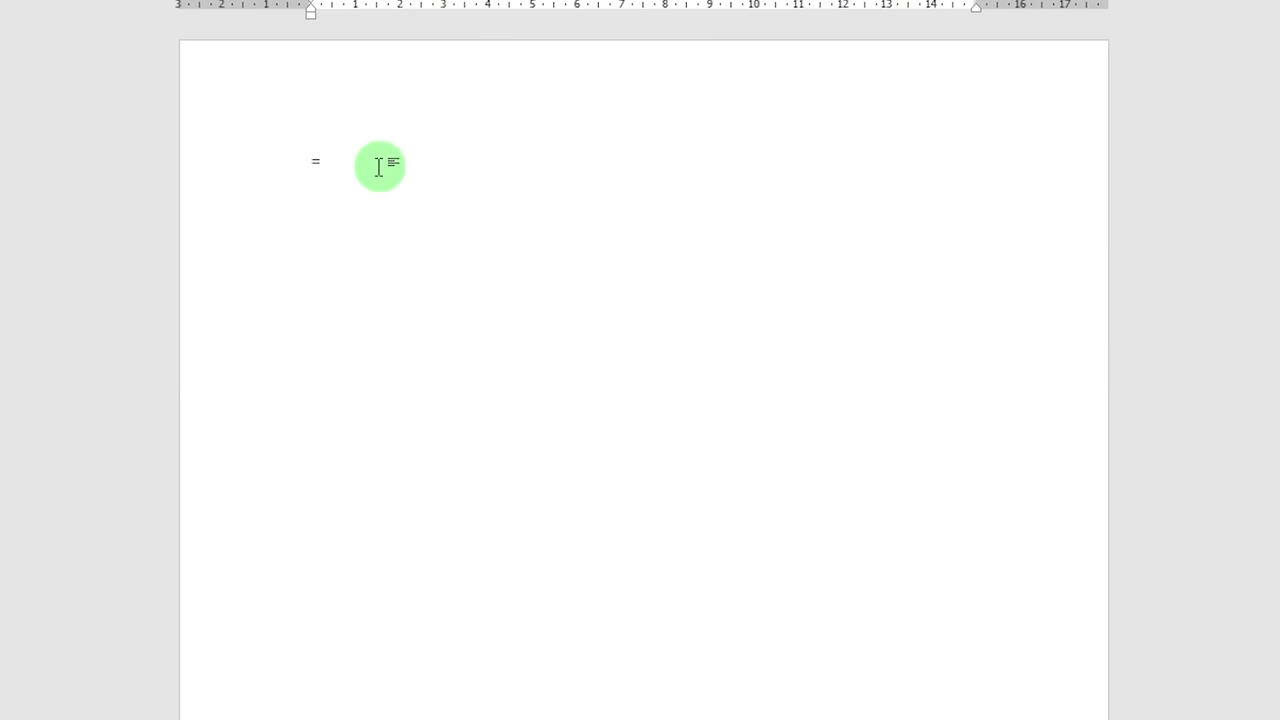
pyautogui.write('=lor')
pyautogui.write('em(20')
pyautogui.press('Return')
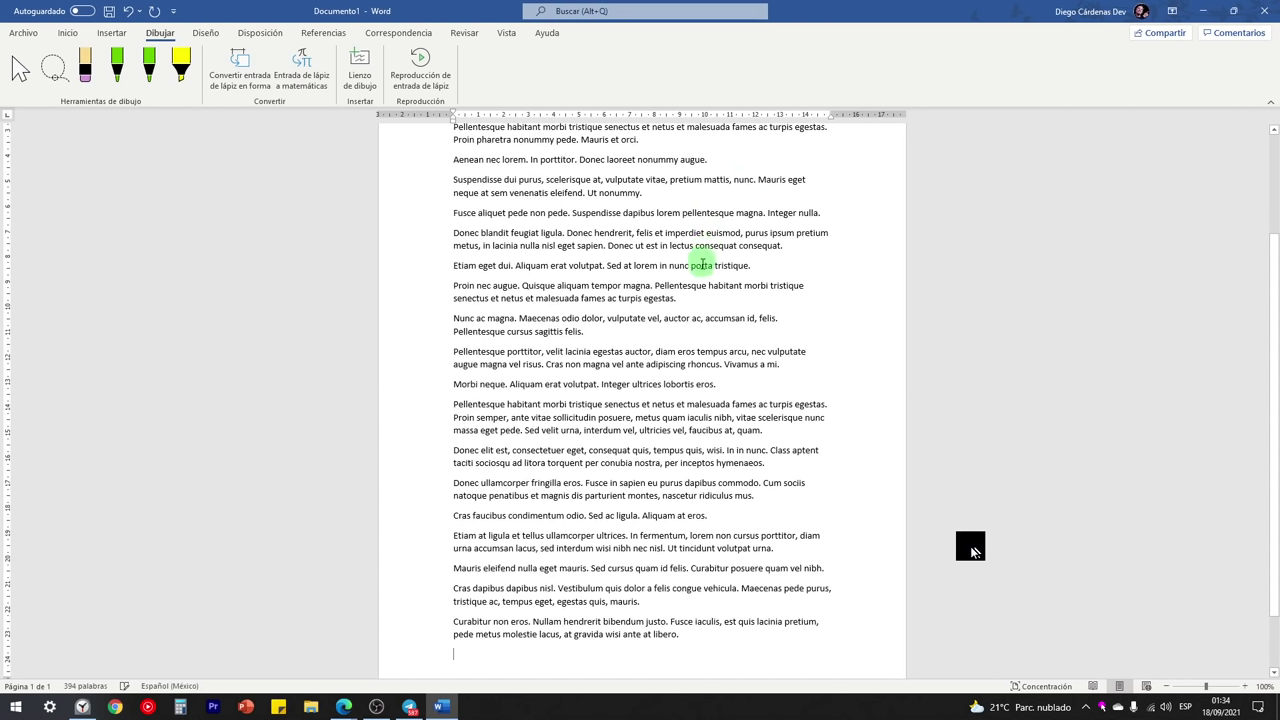
# - Delete the last four placeholder paragraphs, leaving 335 words
pyautogui.scroll(3, 703, 255)
pyautogui.keyDown('ctrl'); pyautogui.scroll(-3, 700, 263); pyautogui.keyUp('ctrl')
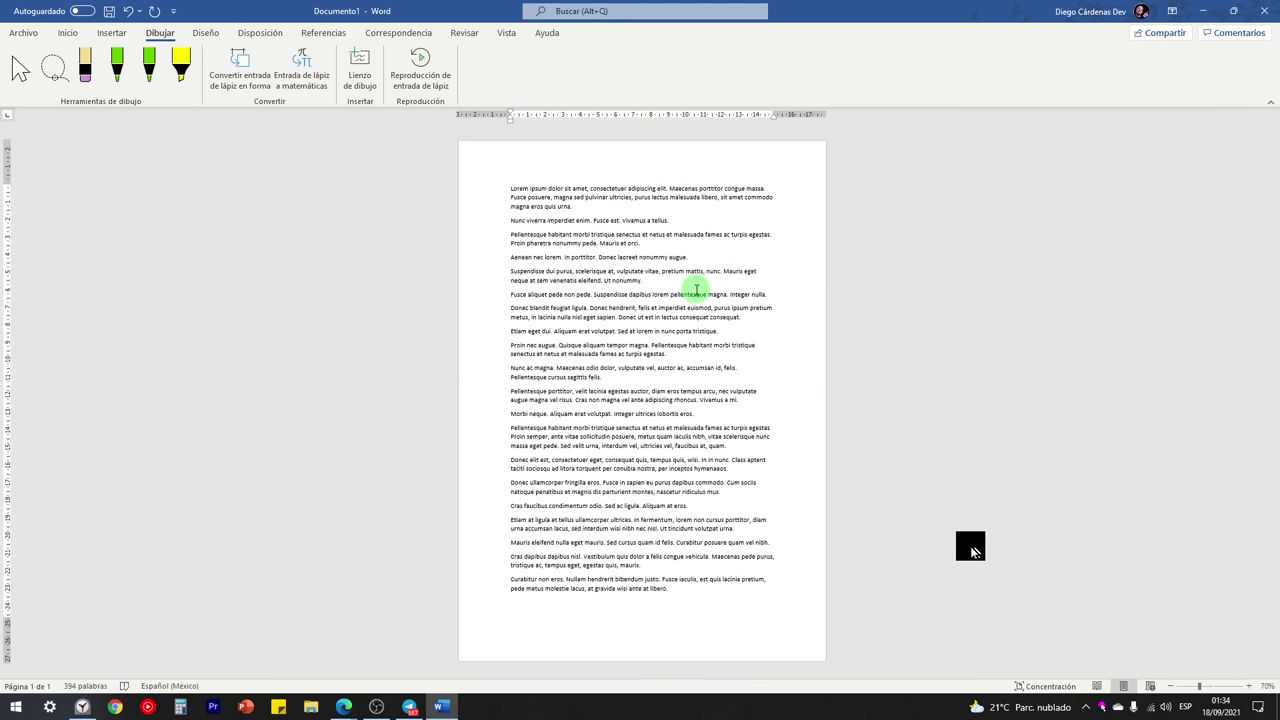
pyautogui.moveTo(668, 612); pyautogui.dragTo(510, 542)
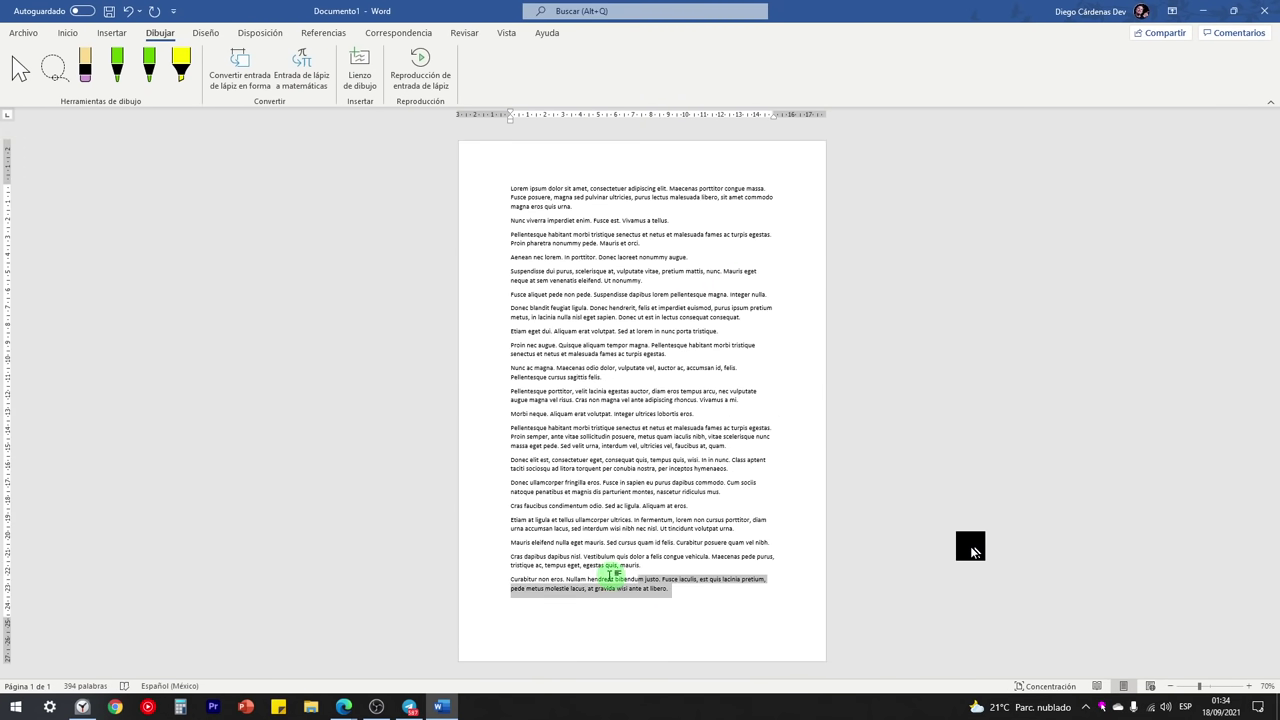
pyautogui.press('Delete')
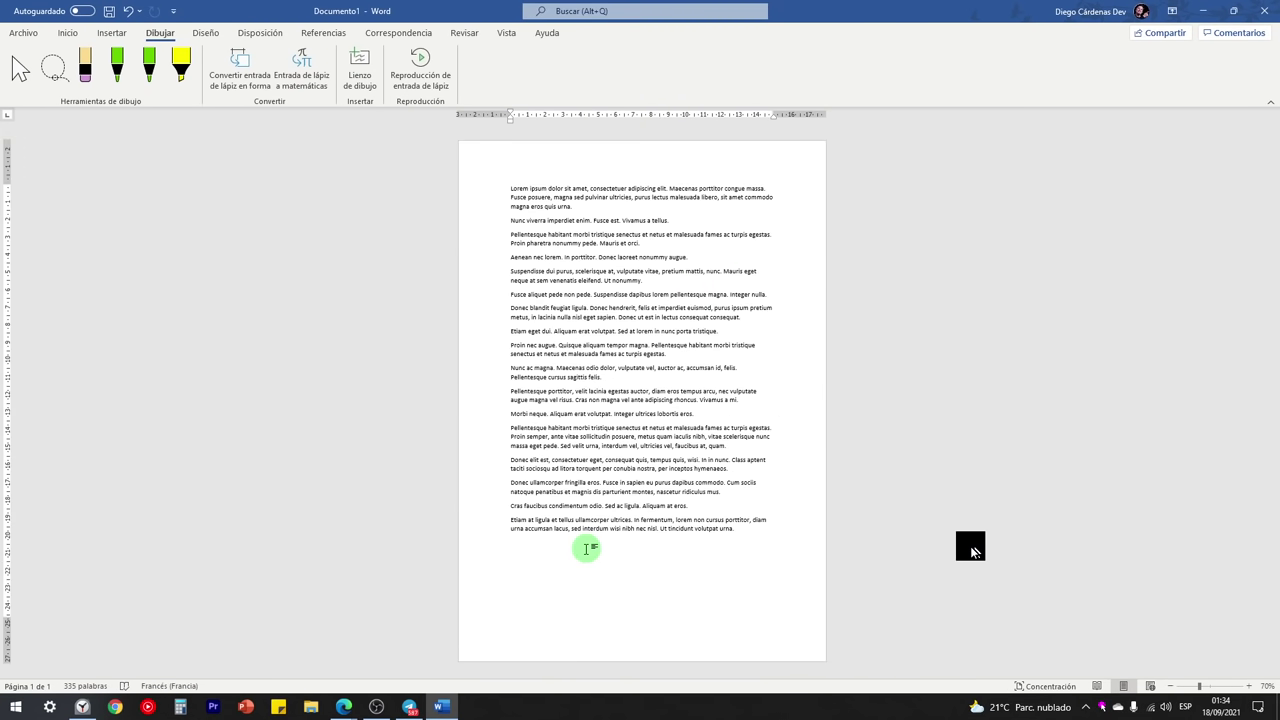
# - Pick a pen on the Dibujar tab and set its colour to black
pyautogui.keyDown('ctrl'); pyautogui.scroll(2, 586, 548); pyautogui.keyUp('ctrl')
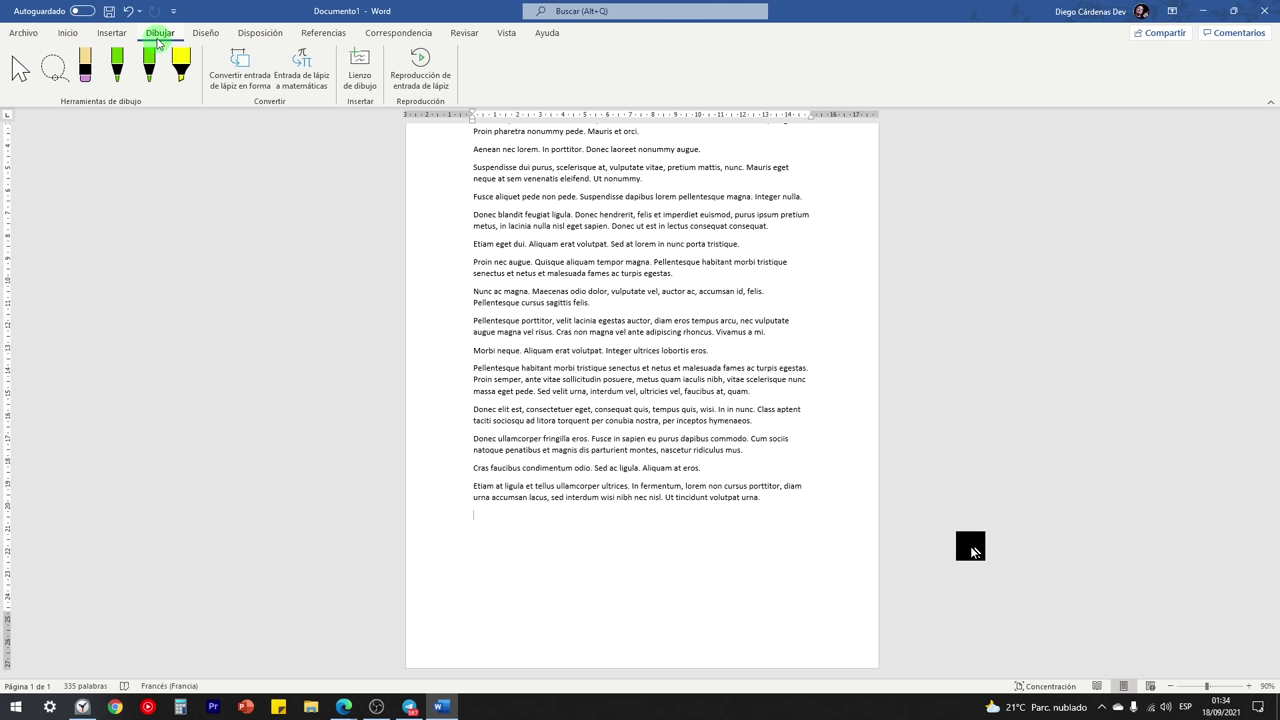
pyautogui.click(120, 80)
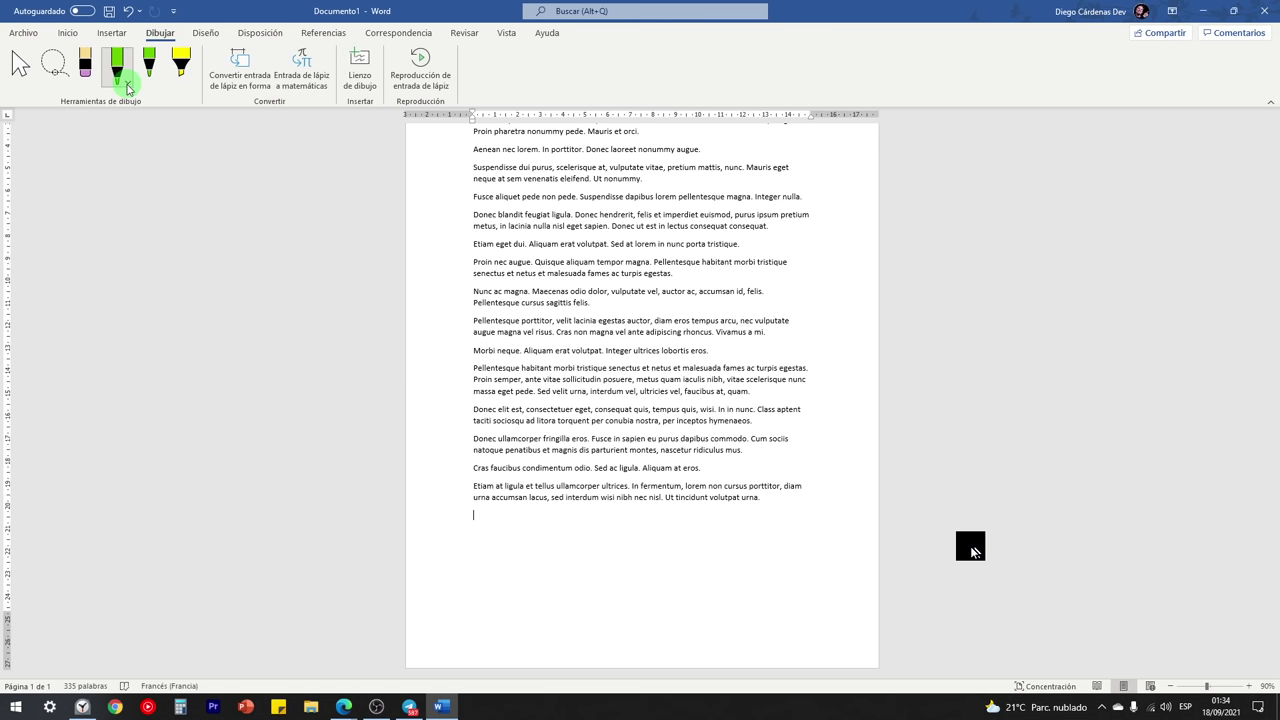
pyautogui.click(125, 85)
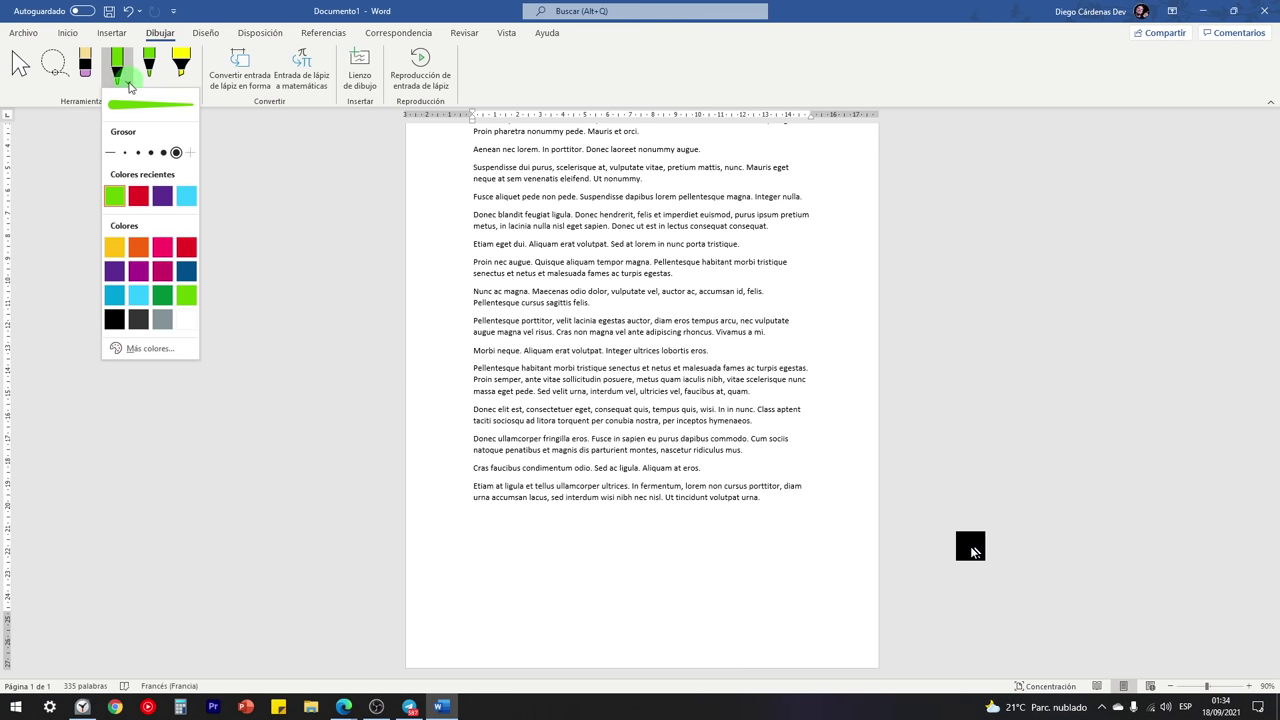
pyautogui.click(115, 322)
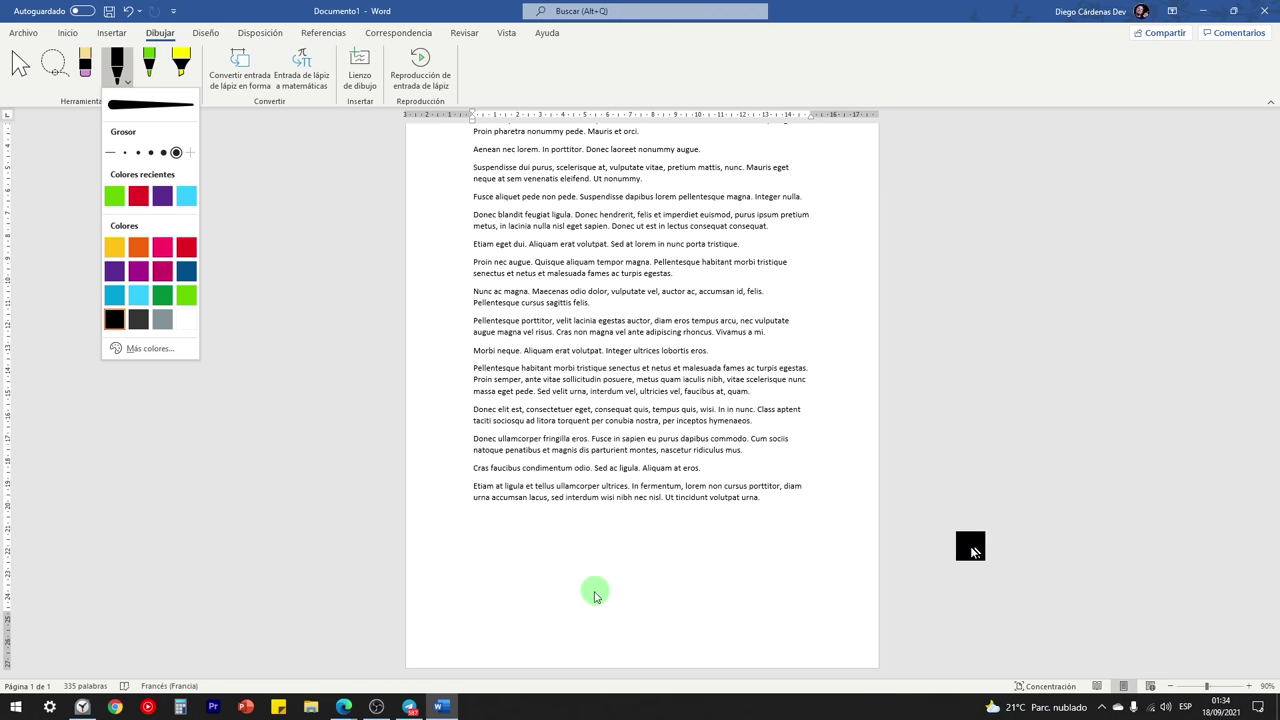
# - Draw a freehand signature with a trailing dot below the last paragraph
pyautogui.keyDown('ctrl'); pyautogui.scroll(6, 643, 580); pyautogui.keyUp('ctrl')
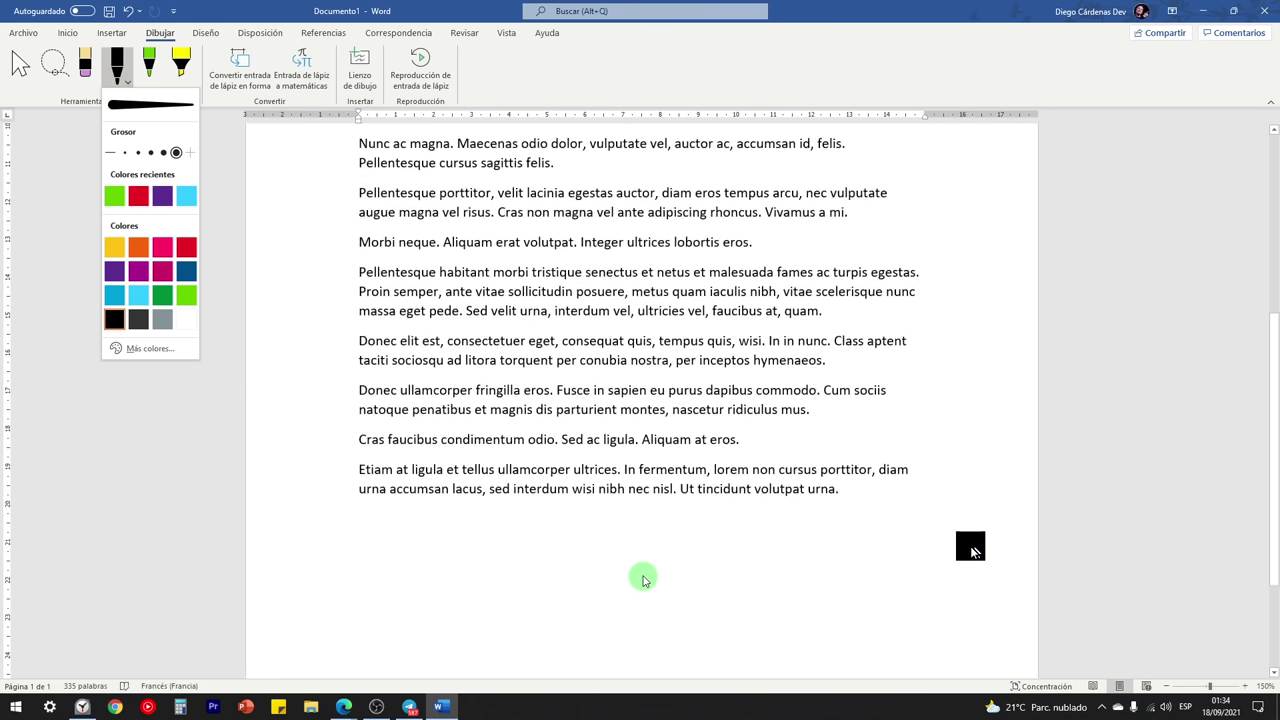
pyautogui.scroll(-2, 643, 580)
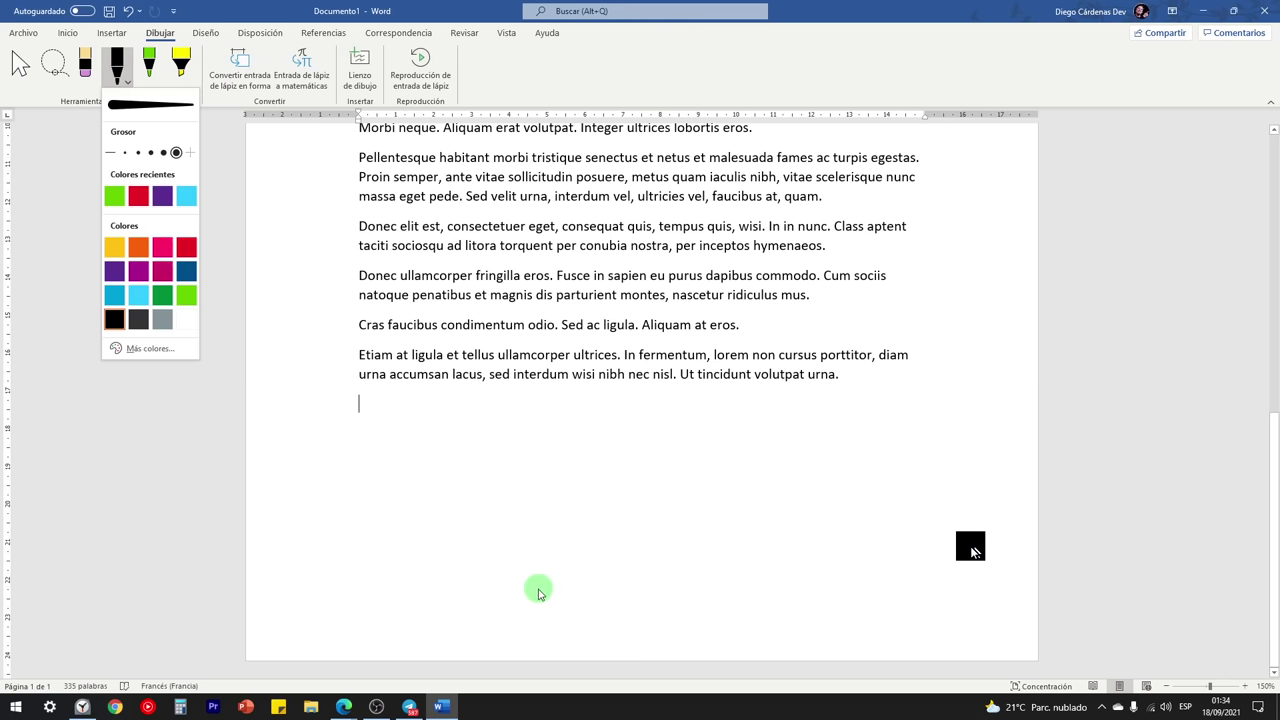
pyautogui.moveTo(538, 593)
pyautogui.mouseDown()
pyautogui.moveTo(563, 400)
pyautogui.moveTo(551, 531)
pyautogui.moveTo(563, 486)
pyautogui.moveTo(856, 478)
pyautogui.mouseUp()
pyautogui.moveTo(615, 495)
pyautogui.mouseDown()
pyautogui.moveTo(703, 463)
pyautogui.moveTo(757, 400)
pyautogui.moveTo(705, 428)
pyautogui.moveTo(838, 423)
pyautogui.mouseUp()
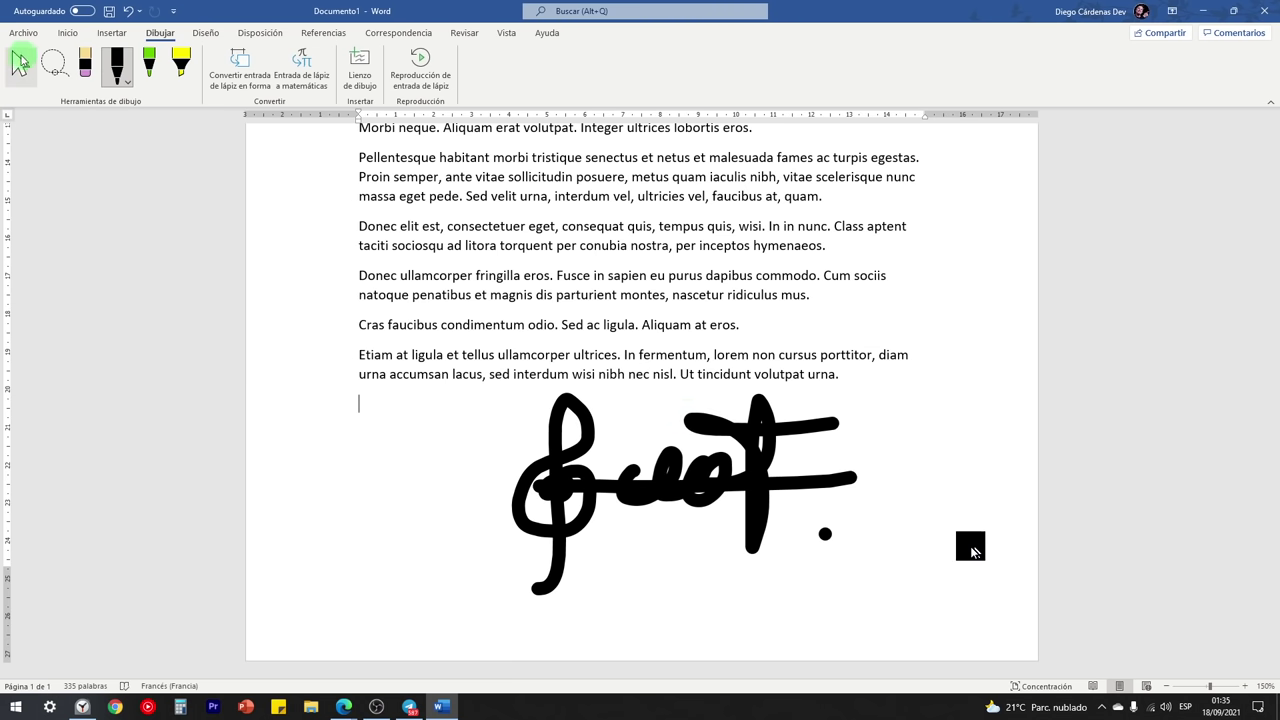
# - Nudge the ink signature left and down and give it a 2¼ pt outline
pyautogui.click(18, 68)
pyautogui.click(545, 467)
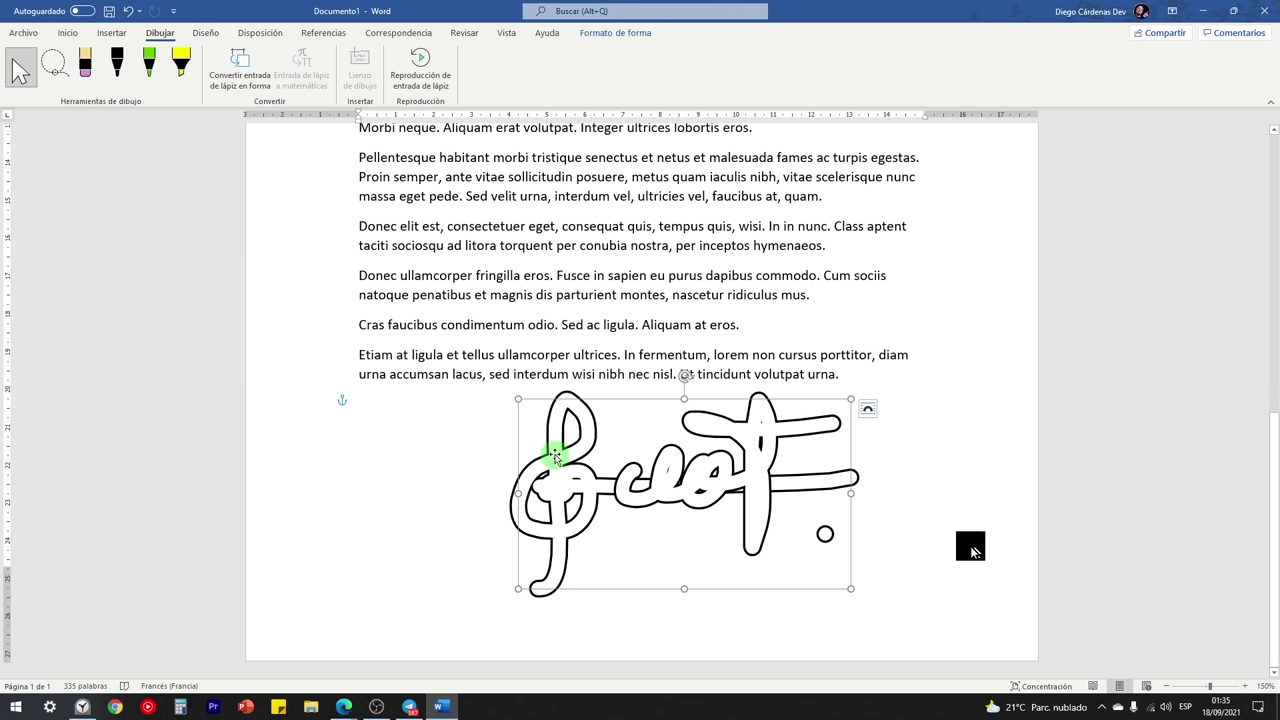
pyautogui.moveTo(721, 475)
pyautogui.mouseDown()
pyautogui.moveTo(695, 487)
pyautogui.moveTo(708, 498)
pyautogui.mouseUp()
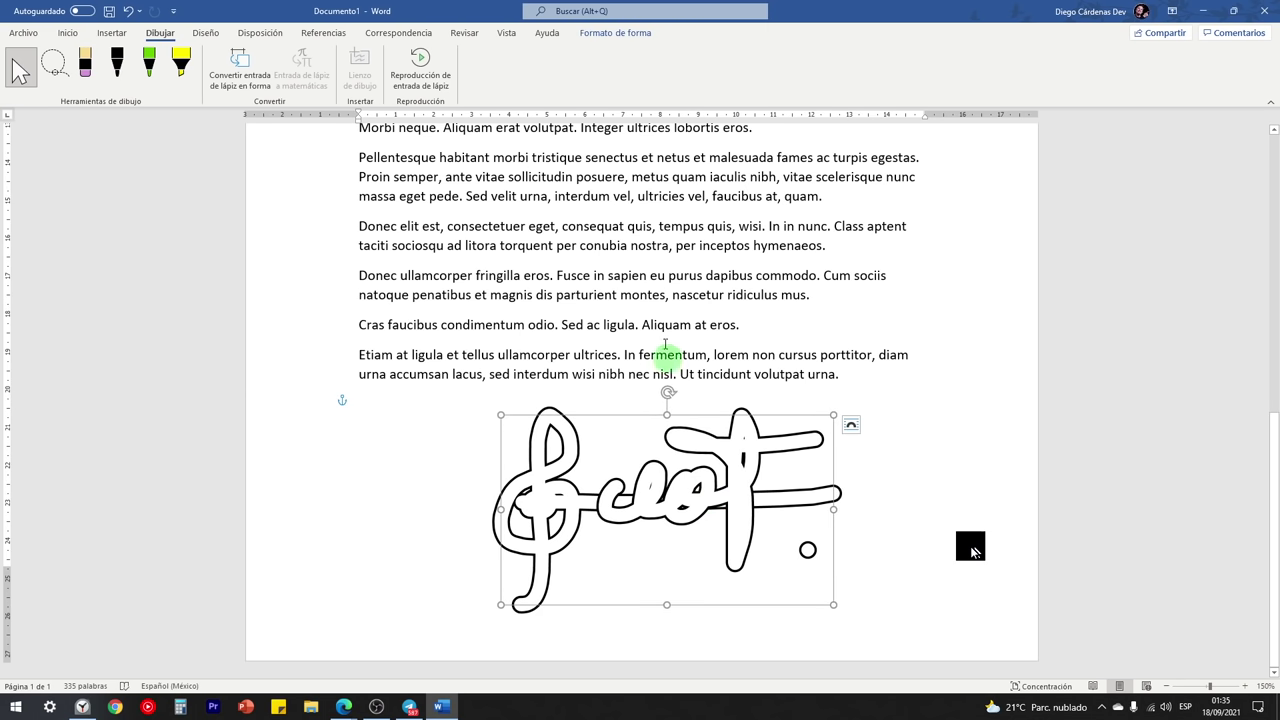
pyautogui.click(603, 35)
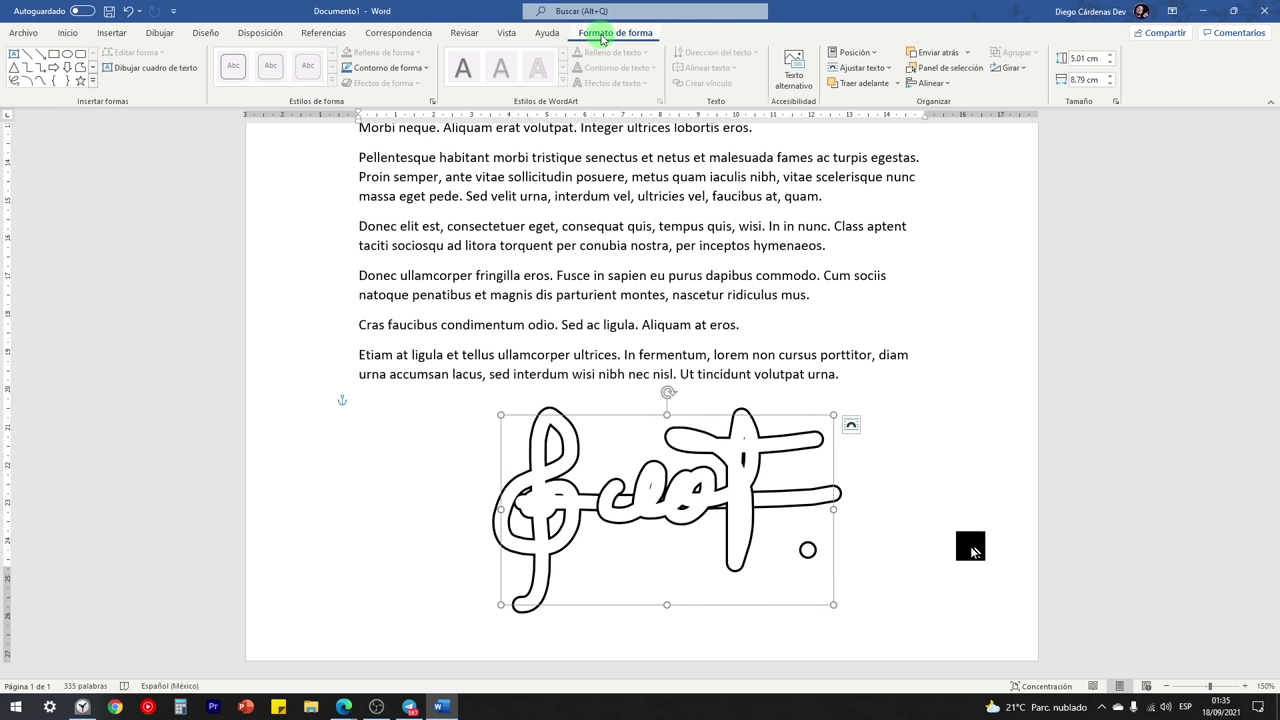
pyautogui.click(390, 70)
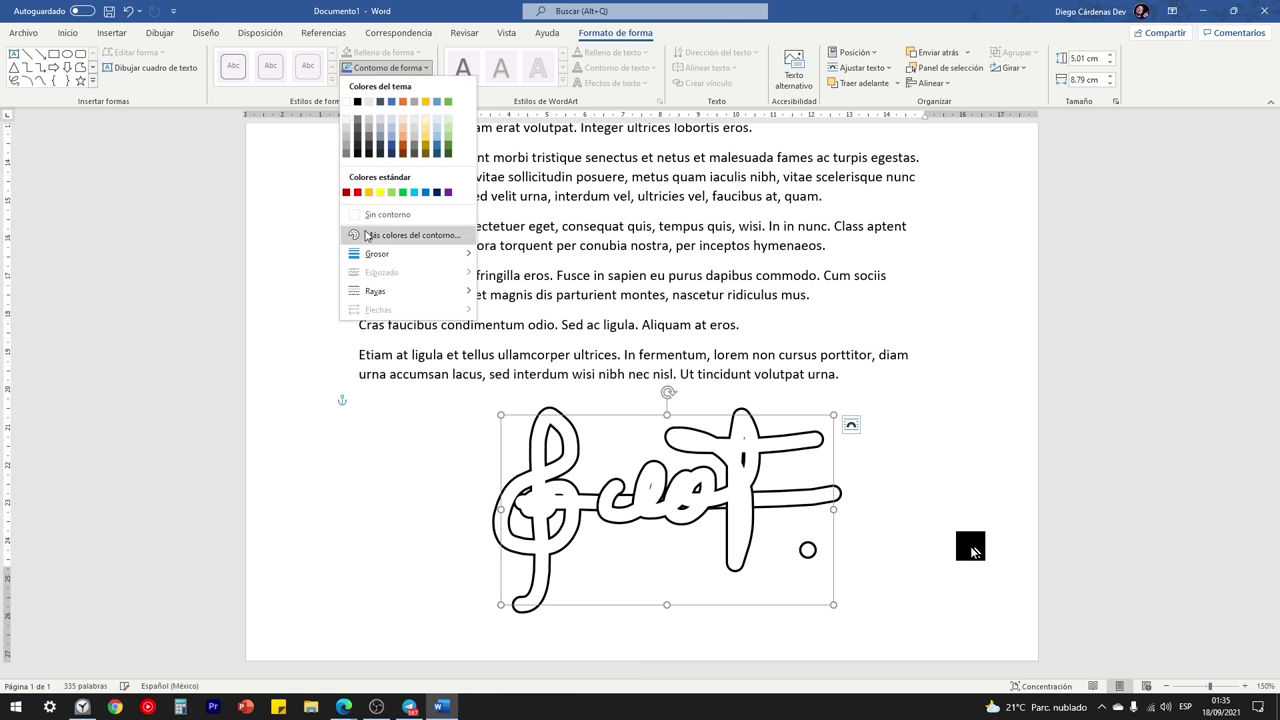
pyautogui.moveTo(404, 254)
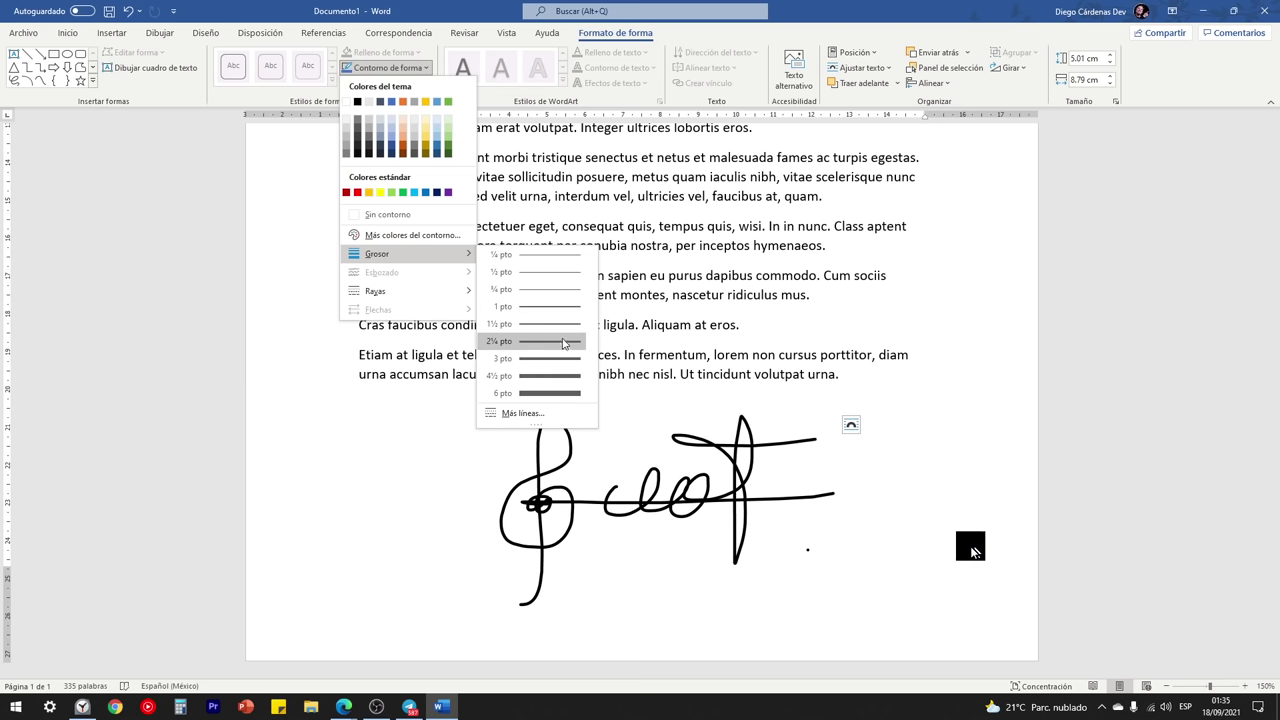
pyautogui.click(563, 345)
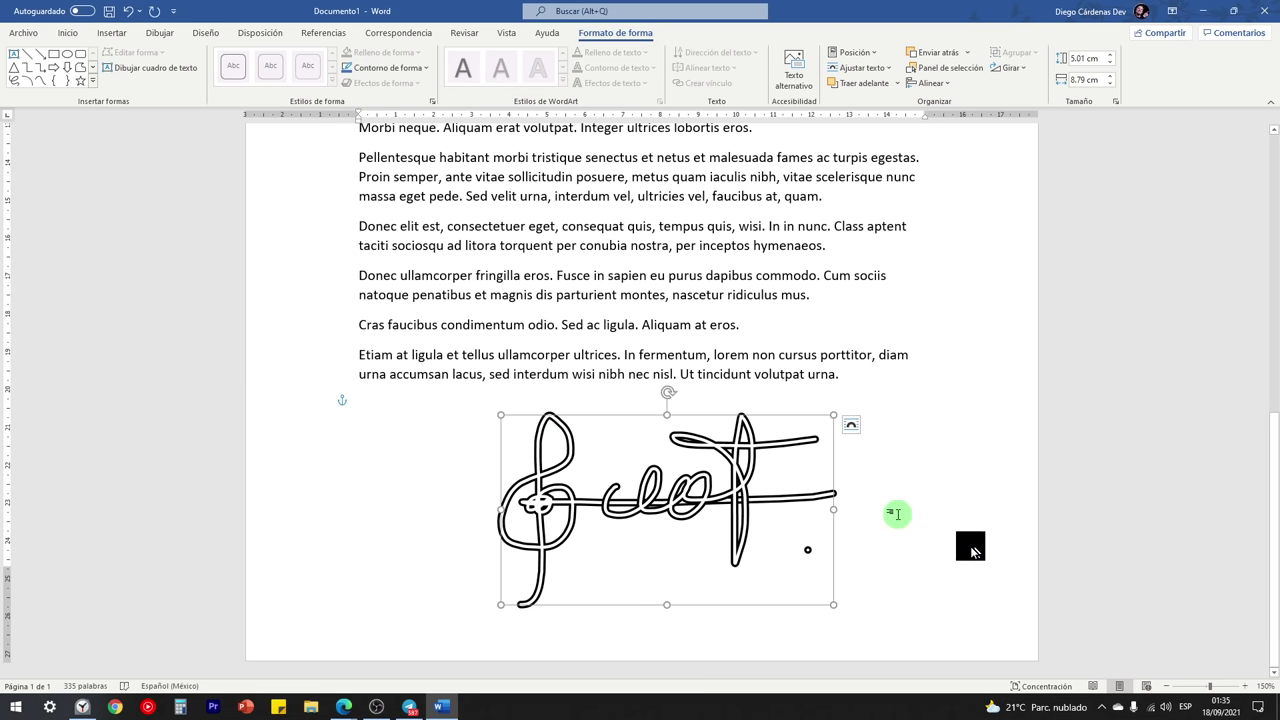
pyautogui.click(909, 572)
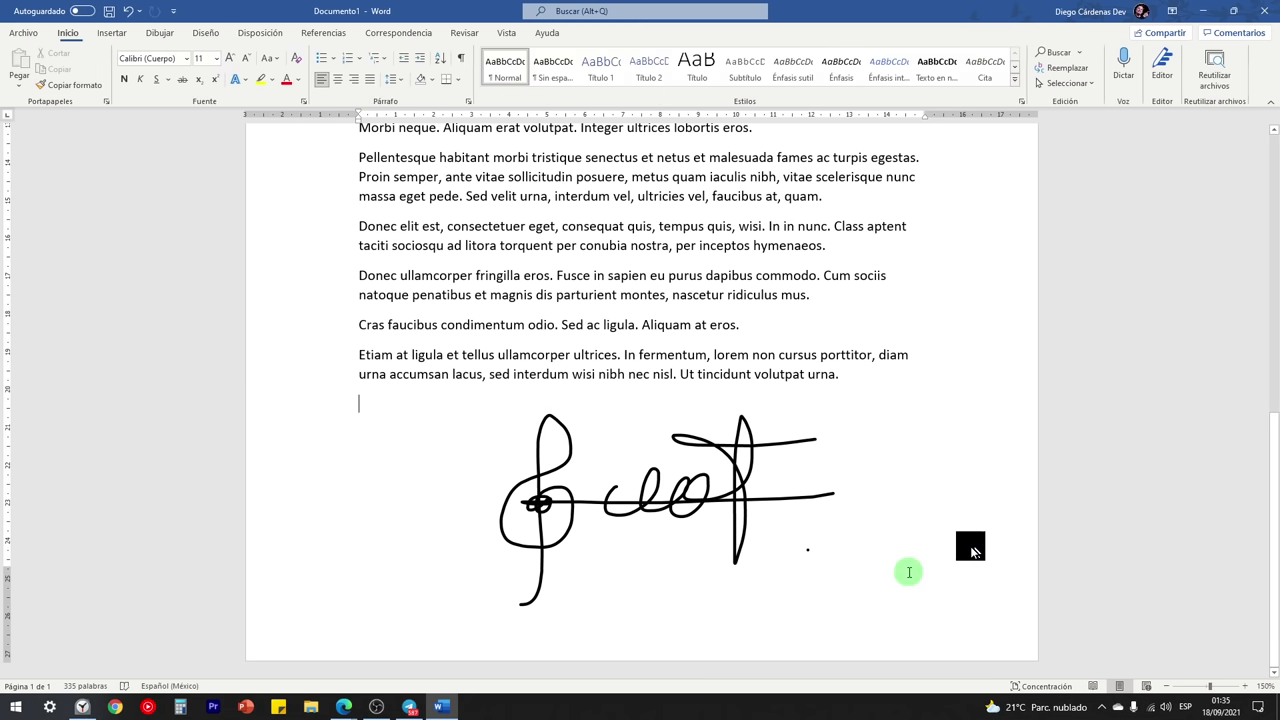
# - Shrink the signature to 3.19 × 5.6 cm and shift it slightly right and down
pyautogui.click(695, 497)
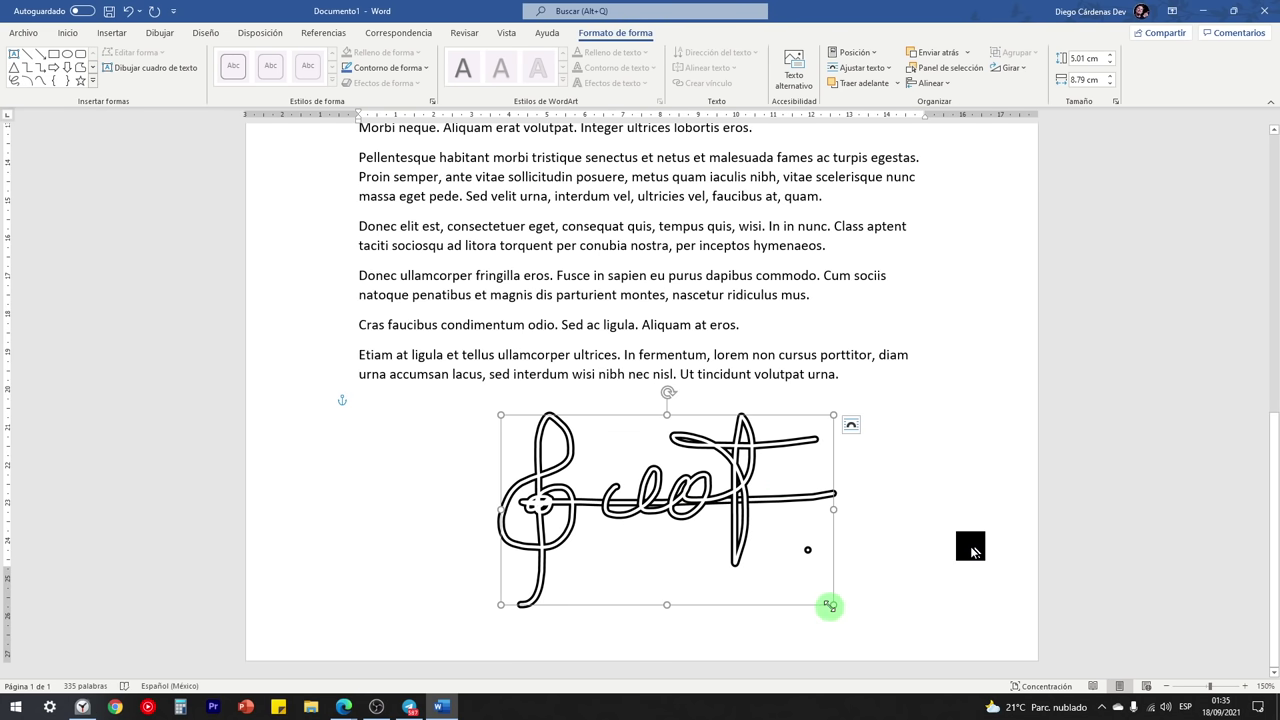
pyautogui.moveTo(830, 608); pyautogui.dragTo(712, 536)
pyautogui.moveTo(611, 470); pyautogui.dragTo(645, 487)
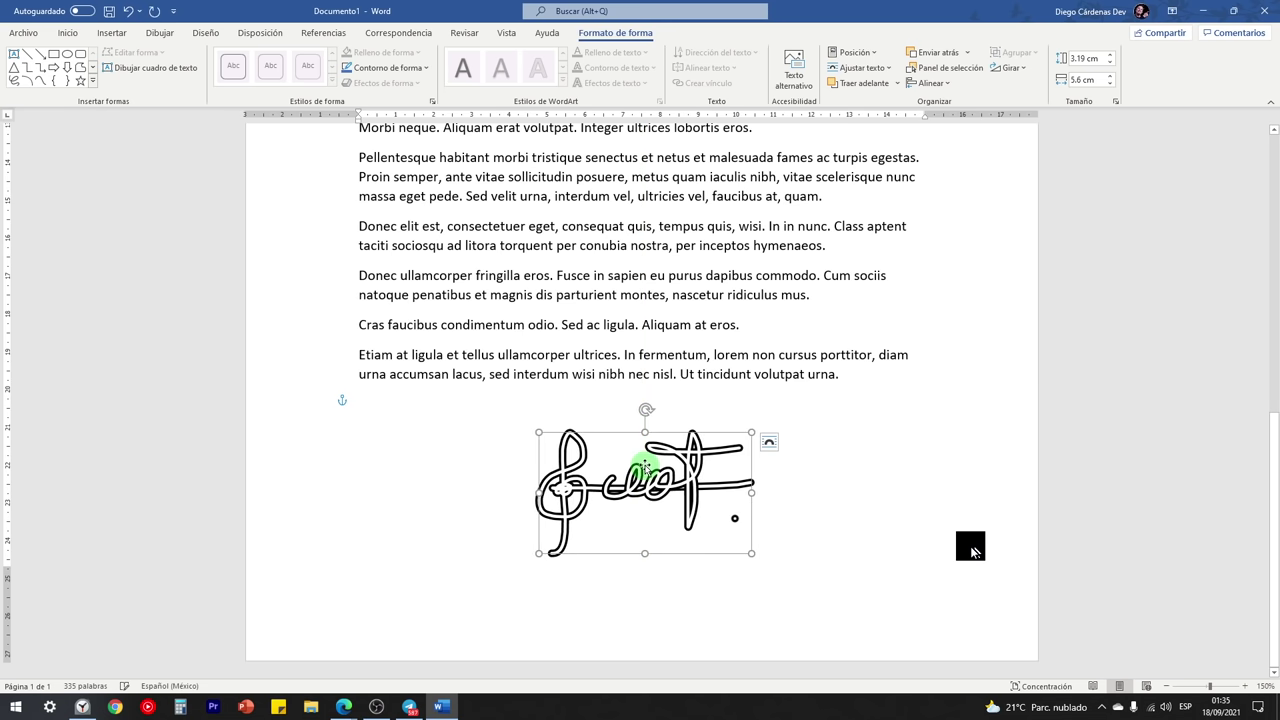
# - Draw a horizontal line under the signature, black with 2¼ pt thickness
pyautogui.click(28, 57)
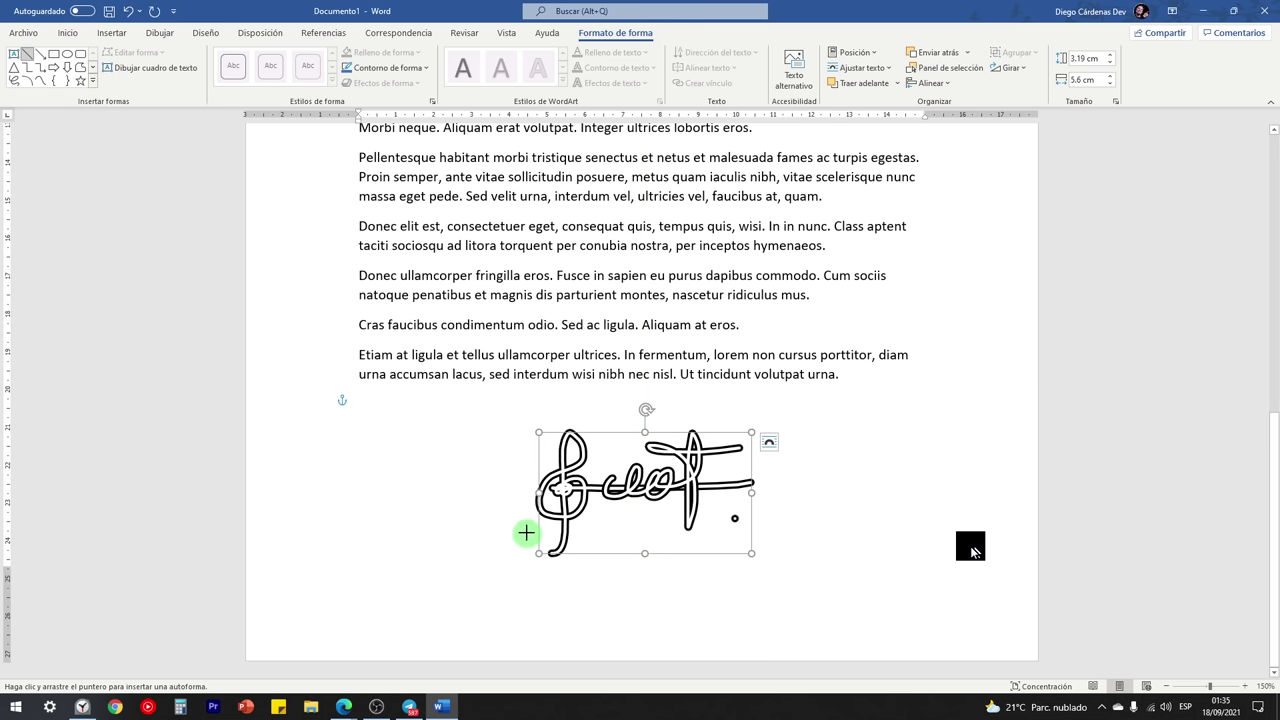
pyautogui.moveTo(527, 532); pyautogui.dragTo(766, 537)
pyautogui.click(384, 67)
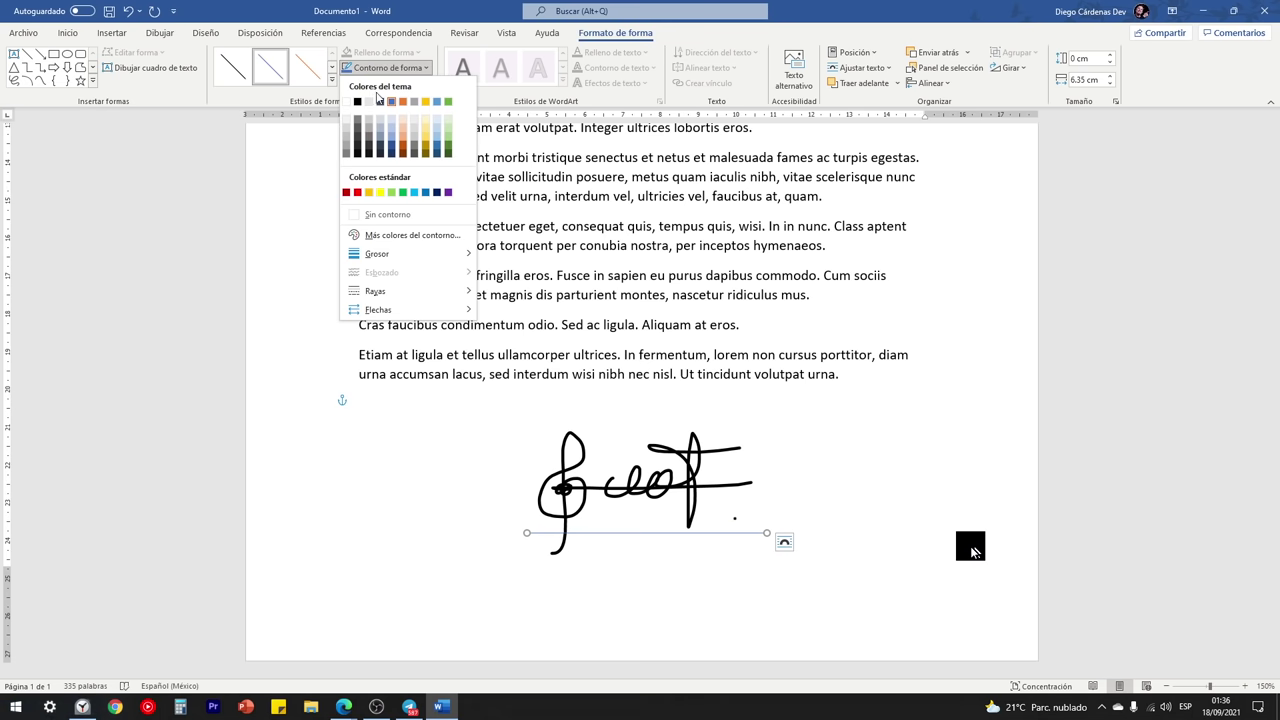
pyautogui.click(357, 102)
pyautogui.click(384, 67)
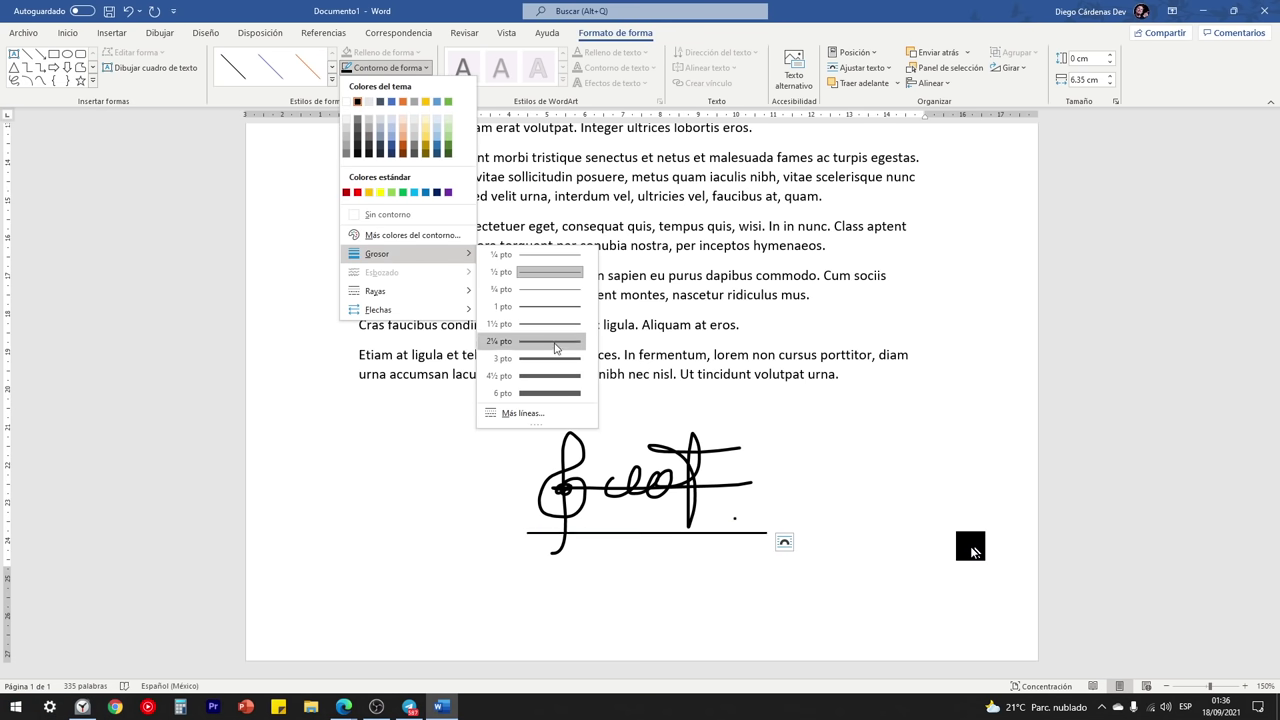
pyautogui.click(557, 345)
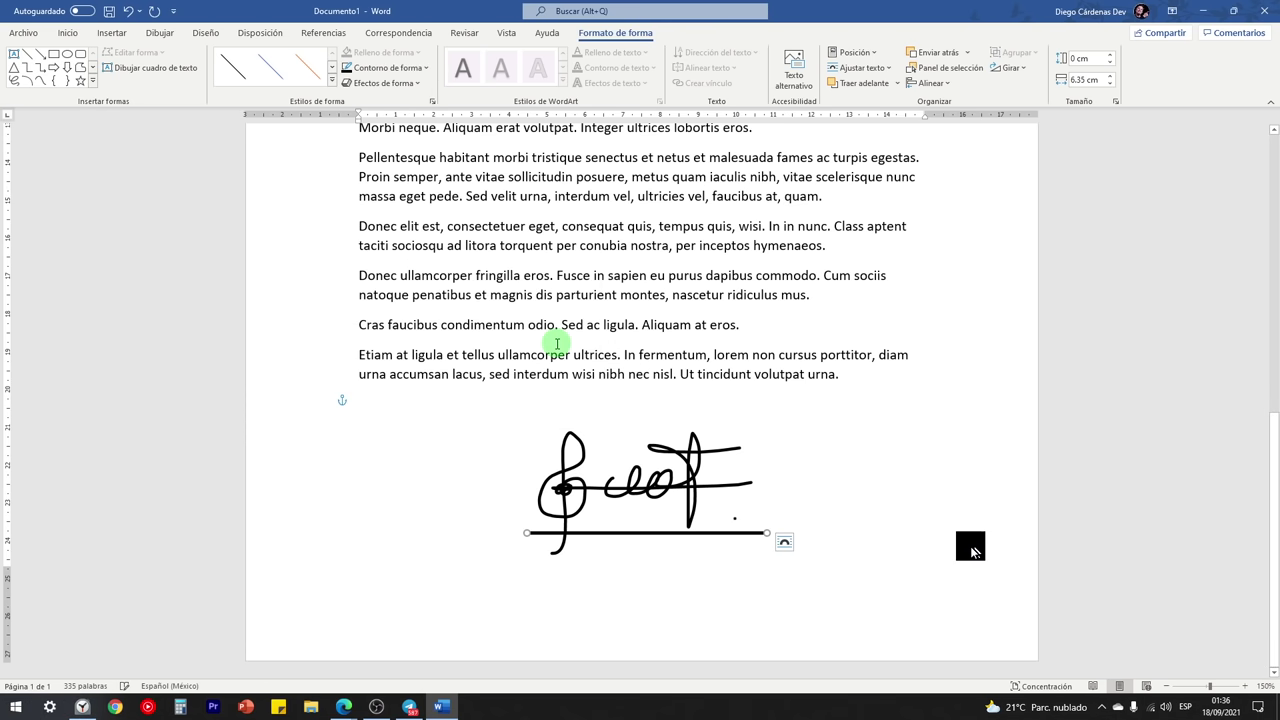
# - Add a centred 'Firma Digital' caption text box beneath the line
pyautogui.click(15, 56)
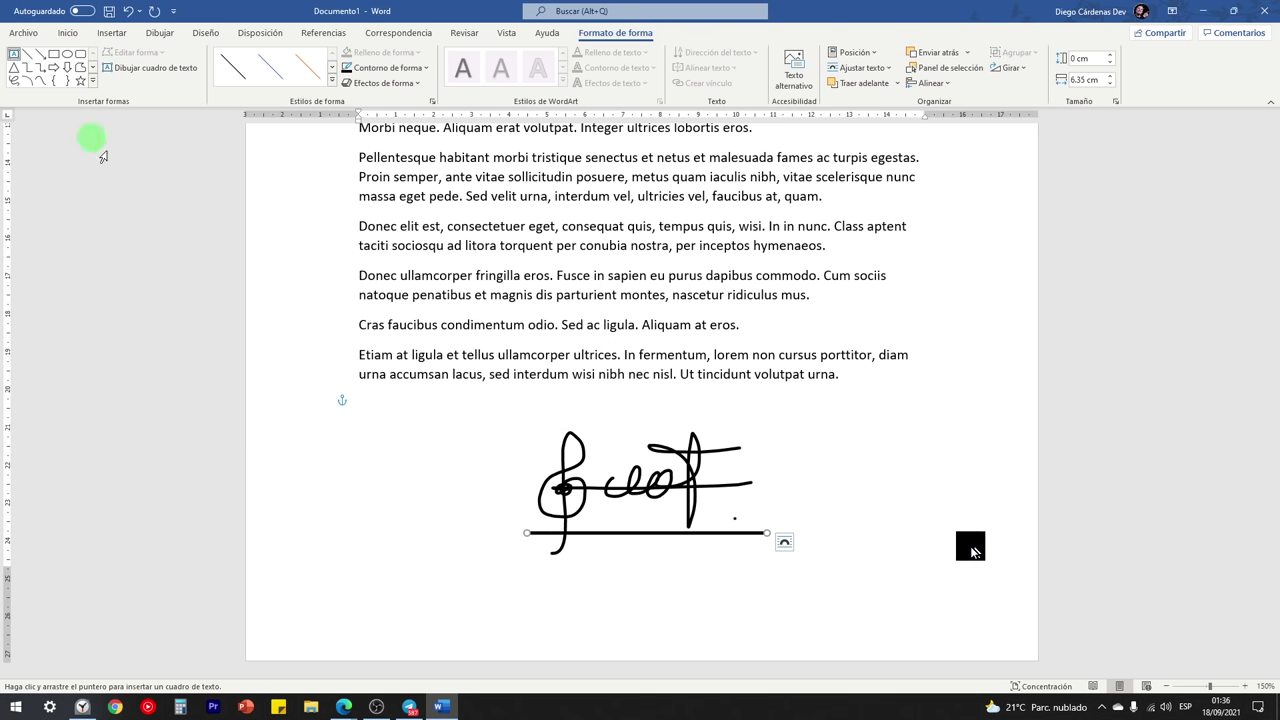
pyautogui.moveTo(569, 533); pyautogui.dragTo(672, 573)
pyautogui.moveTo(716, 563); pyautogui.dragTo(717, 563)
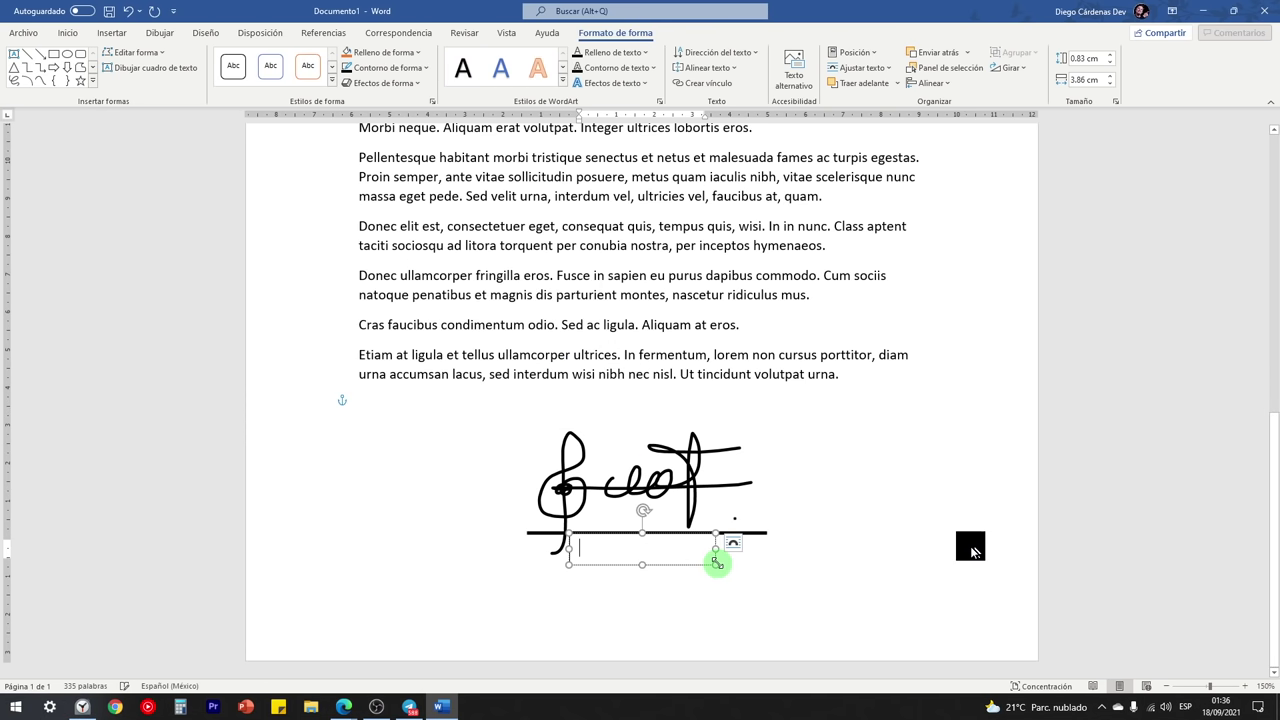
pyautogui.write('Firma Digital')
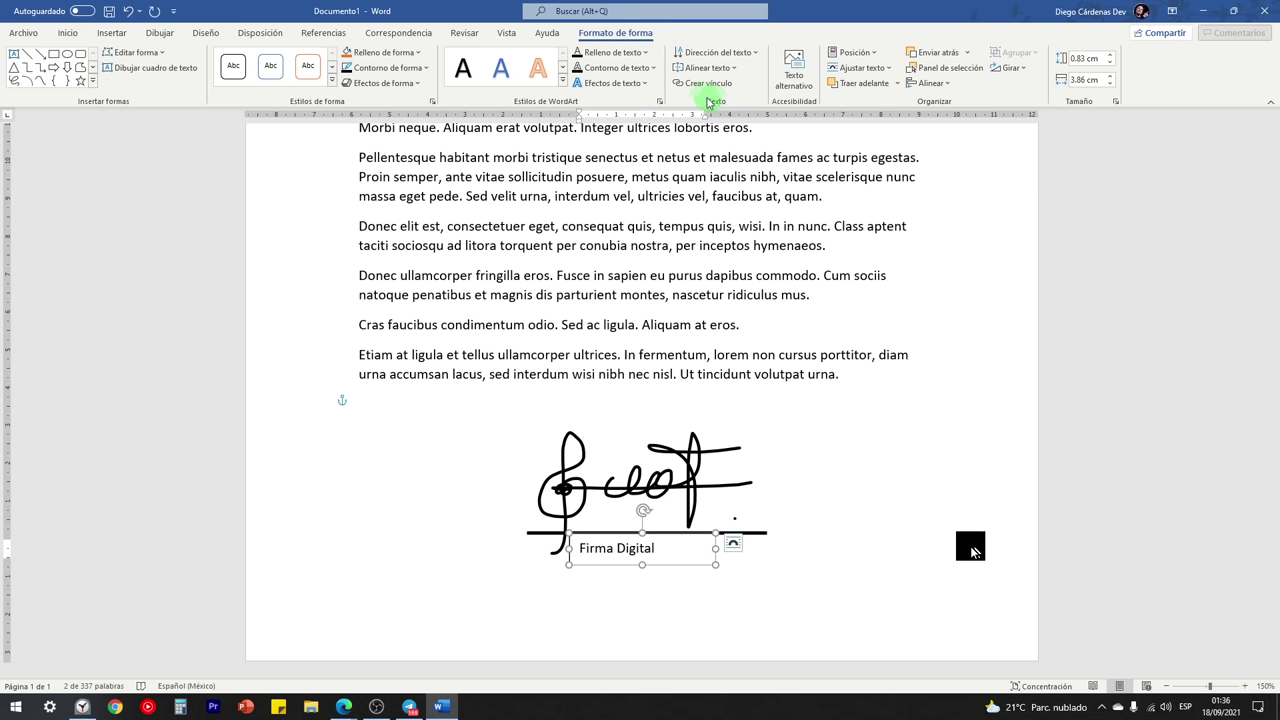
pyautogui.click(67, 33)
pyautogui.click(338, 79)
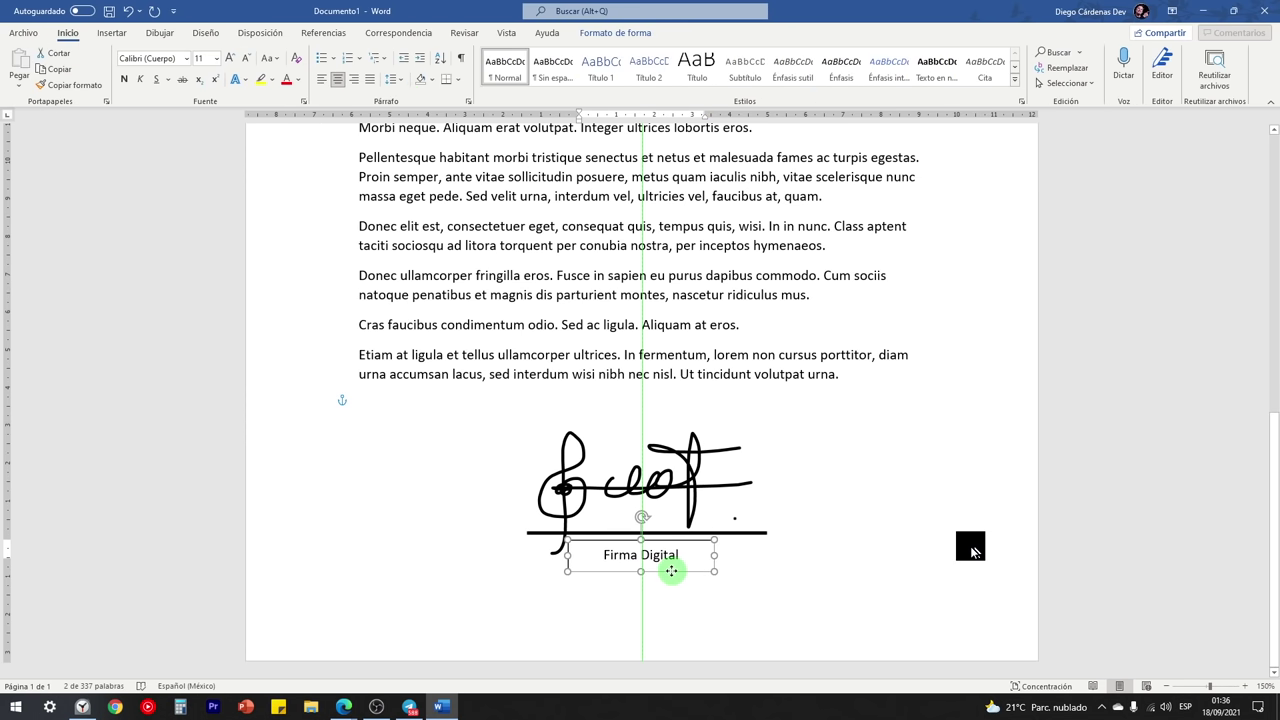
pyautogui.scroll(-4, 672, 394)
pyautogui.scroll(-3, 672, 394)
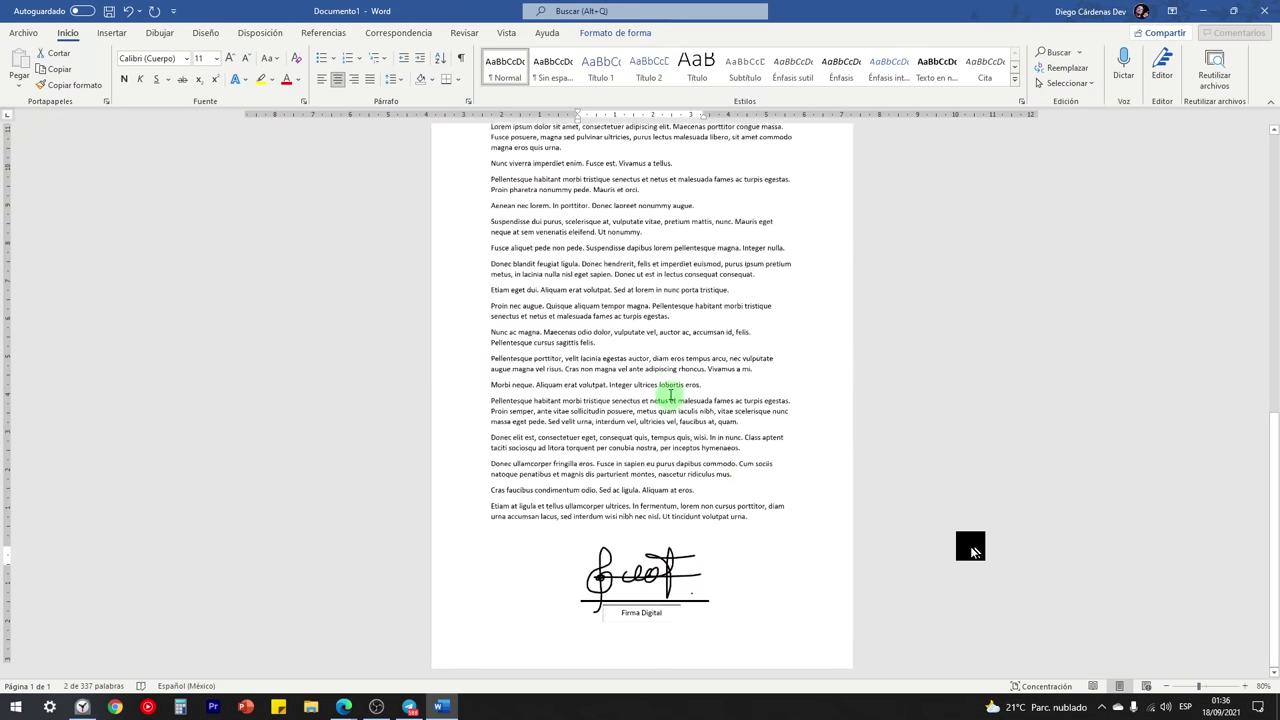
pyautogui.scroll(-2, 672, 394)
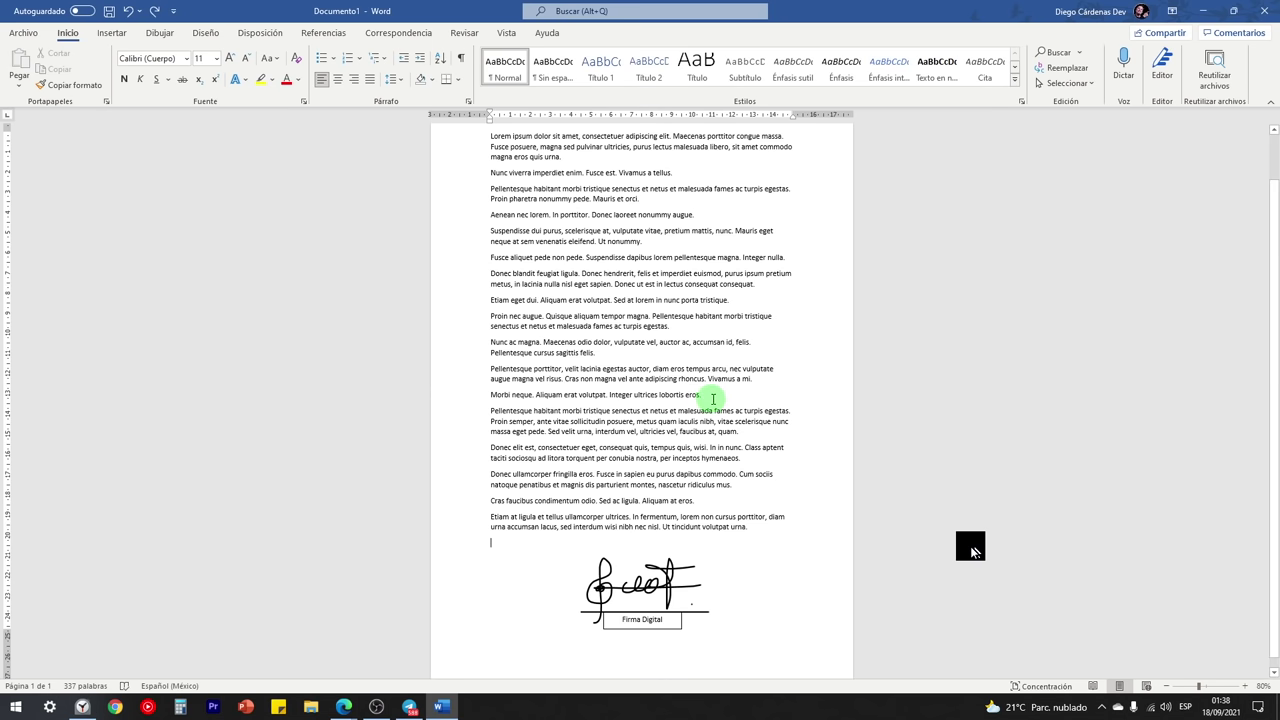
# - Delete the three paragraphs above 'Pellentesque habitant' and leave blank lines in their place
pyautogui.moveTo(716, 399)
pyautogui.mouseDown()
pyautogui.moveTo(521, 333)
pyautogui.moveTo(488, 340)
pyautogui.mouseUp()
pyautogui.press('Delete')
pyautogui.press('Return')
pyautogui.press('Return')
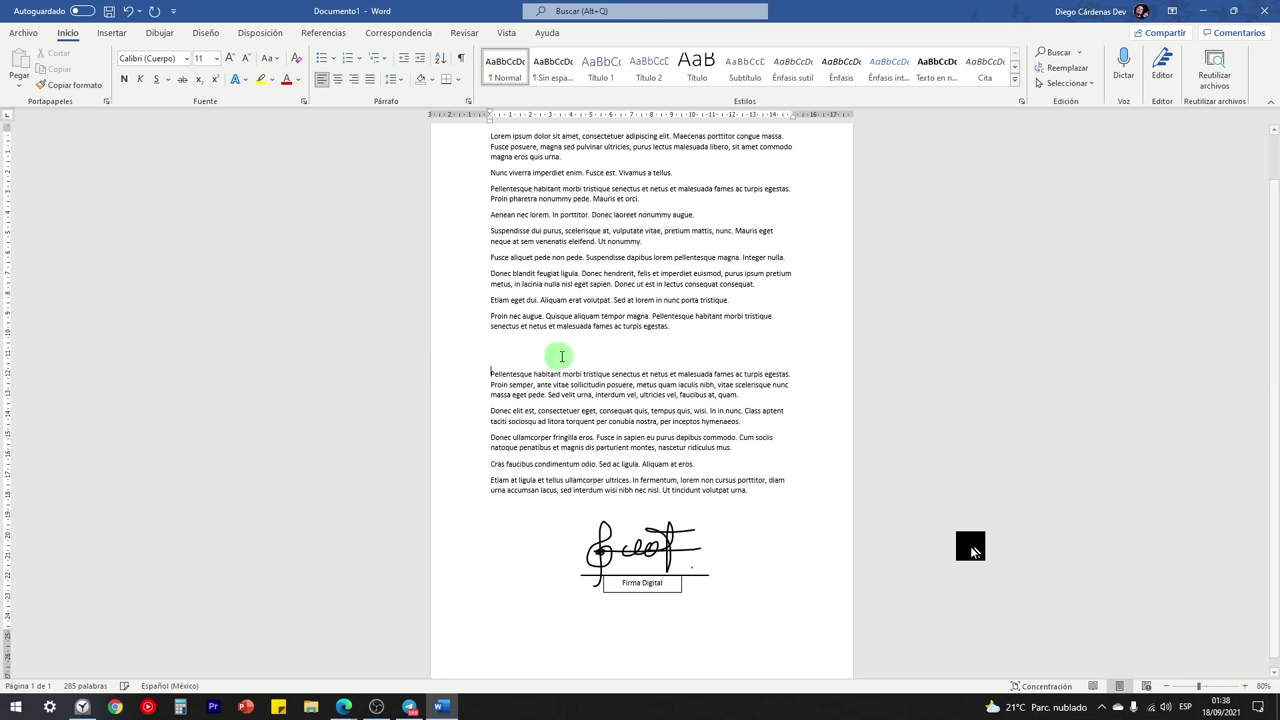
pyautogui.press('Return')
pyautogui.press('Return')
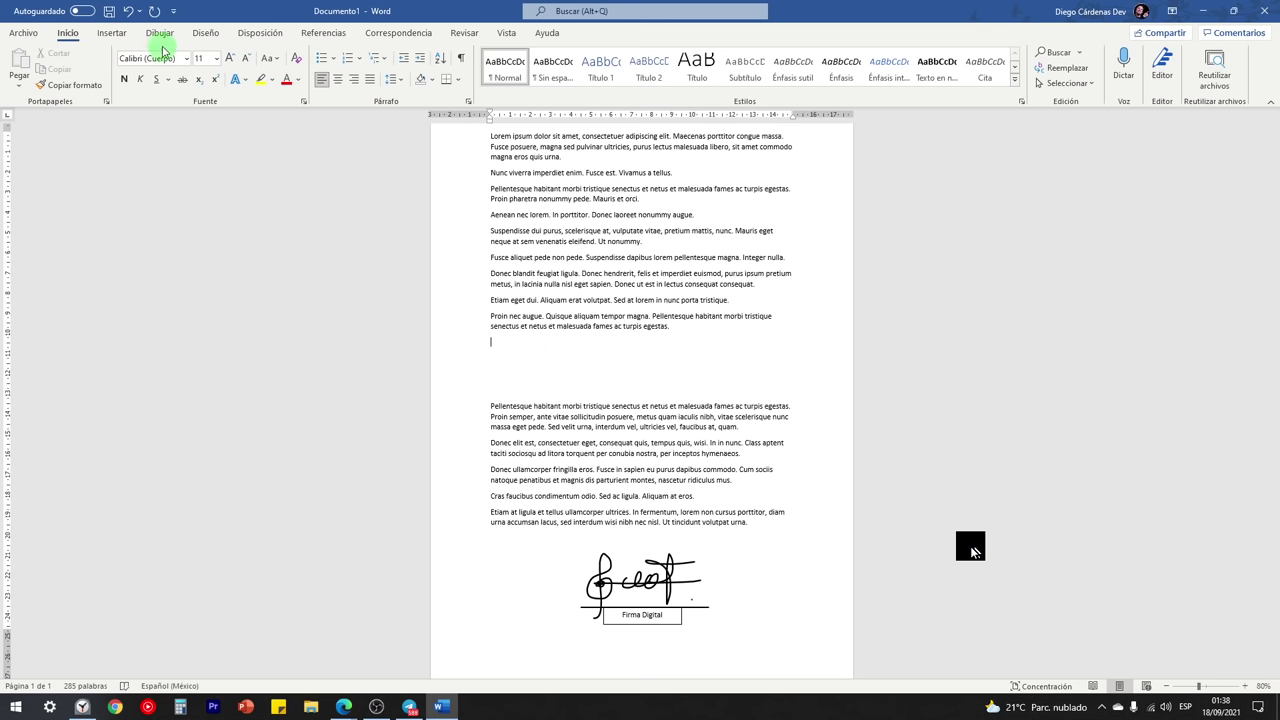
pyautogui.click(160, 33)
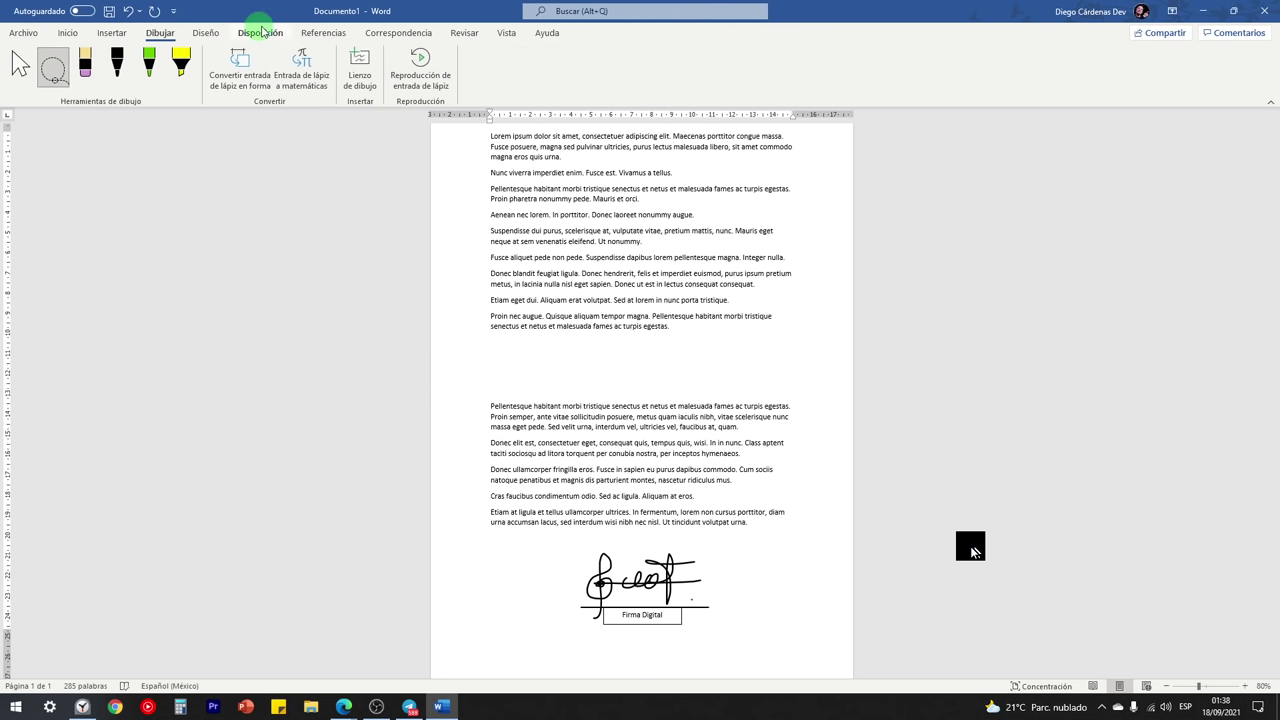
# - Handwrite (a+b)² = a² + b² + 2ab in Ink to Math, correct the a², and insert it
pyautogui.click(303, 72)
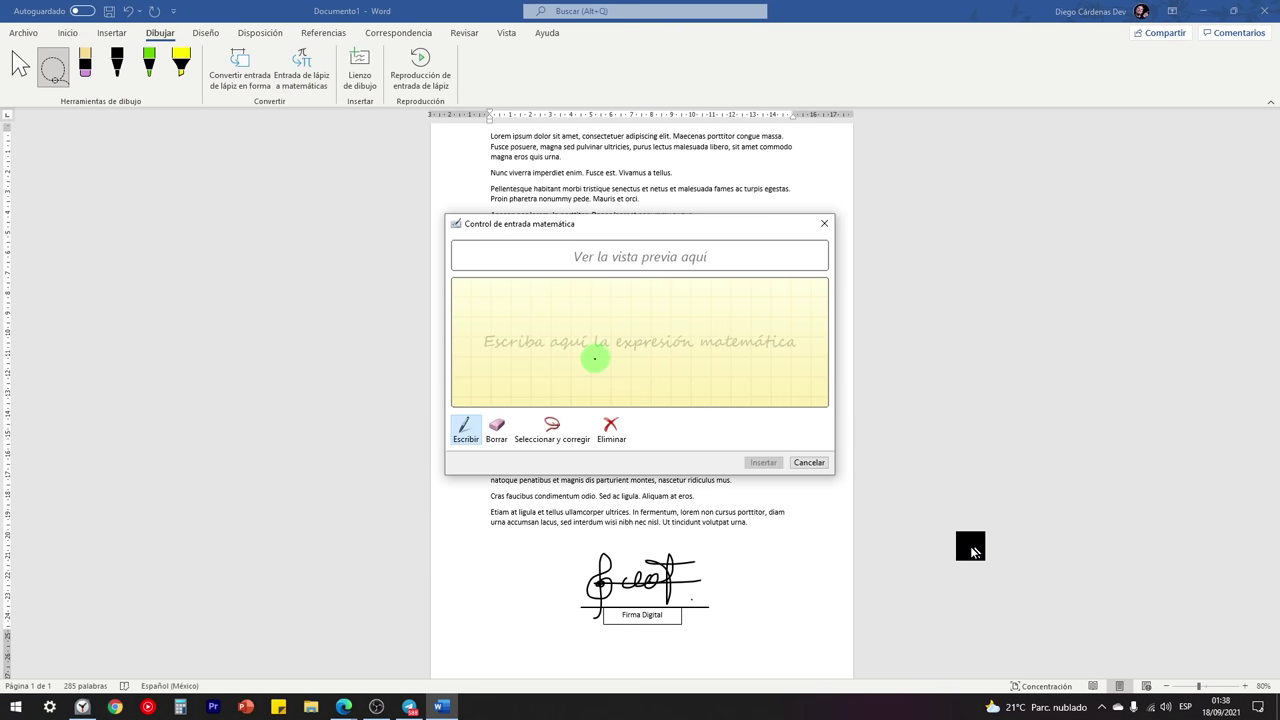
pyautogui.click(503, 326)
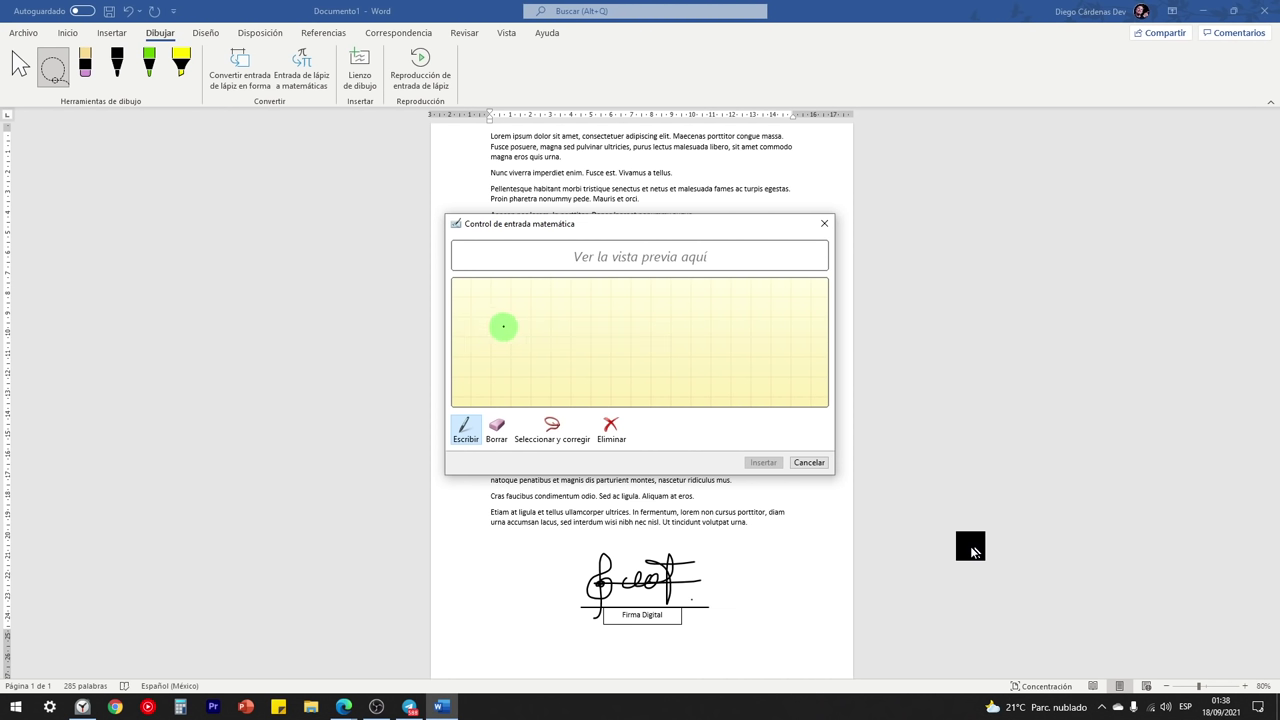
pyautogui.moveTo(481, 312)
pyautogui.mouseDown()
pyautogui.moveTo(478, 348)
pyautogui.moveTo(512, 328)
pyautogui.moveTo(552, 342)
pyautogui.moveTo(566, 316)
pyautogui.moveTo(621, 343)
pyautogui.moveTo(771, 325)
pyautogui.mouseUp()
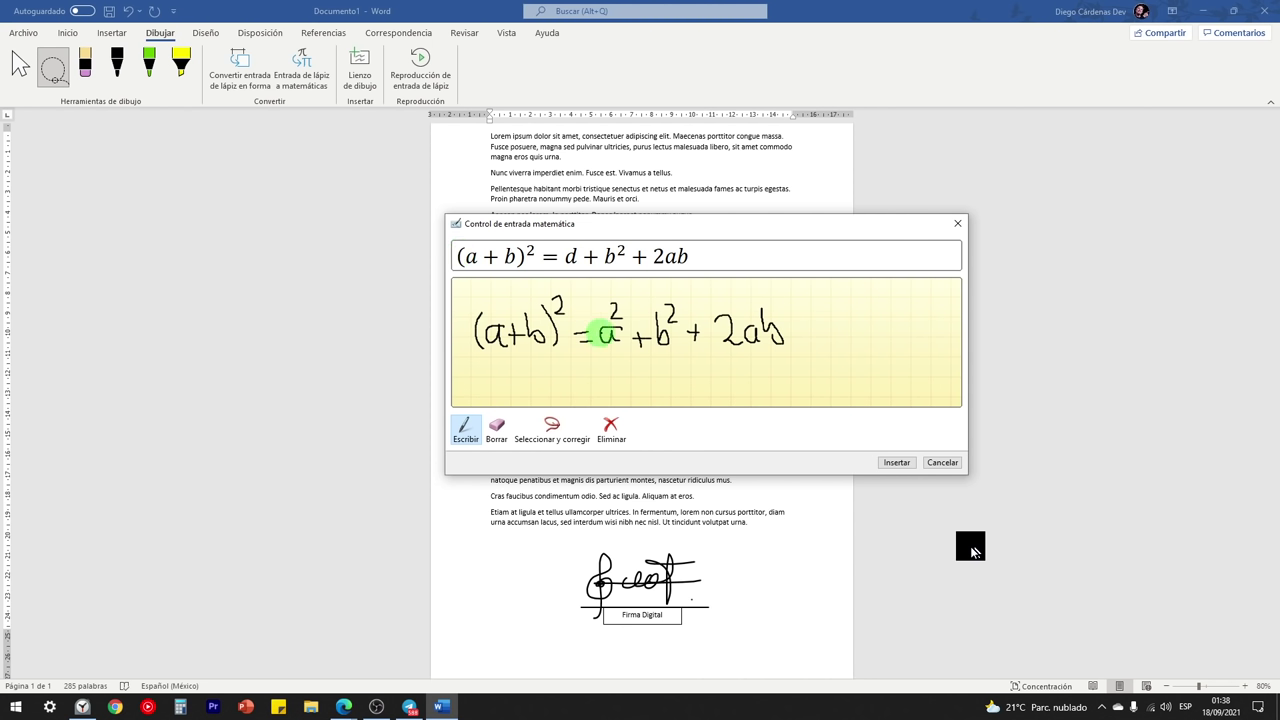
pyautogui.click(497, 427)
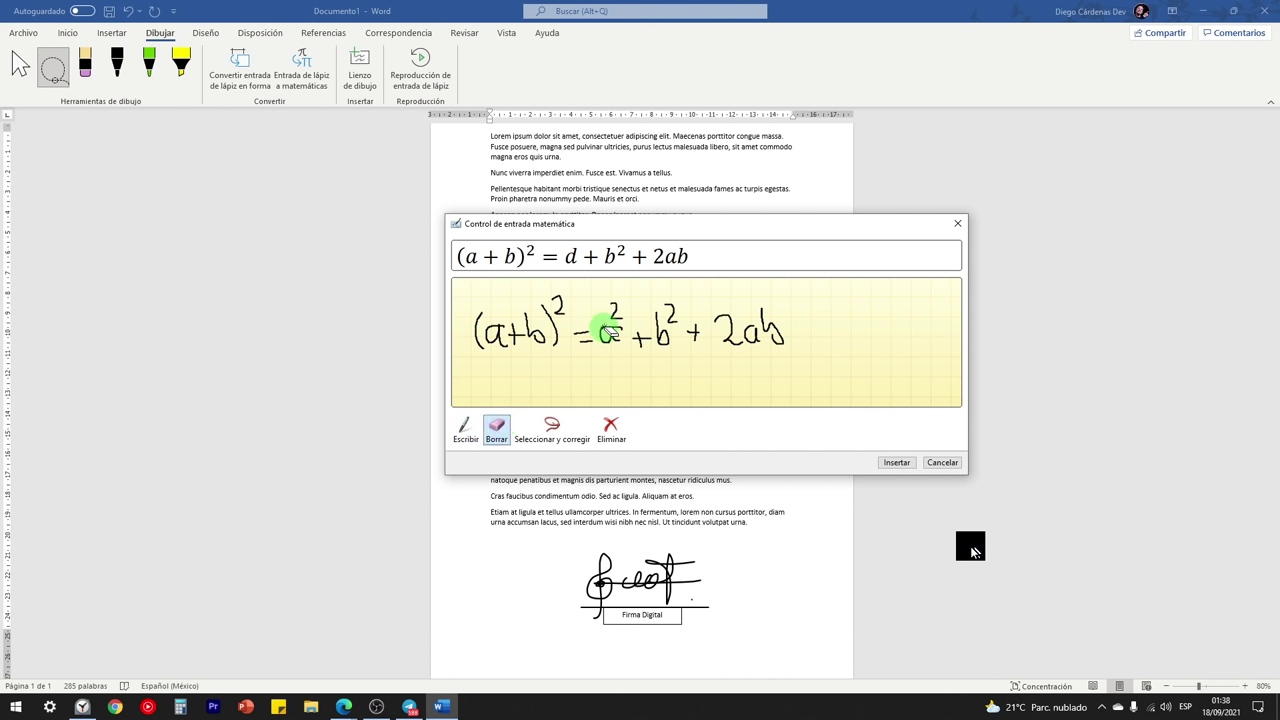
pyautogui.click(611, 333)
pyautogui.click(465, 428)
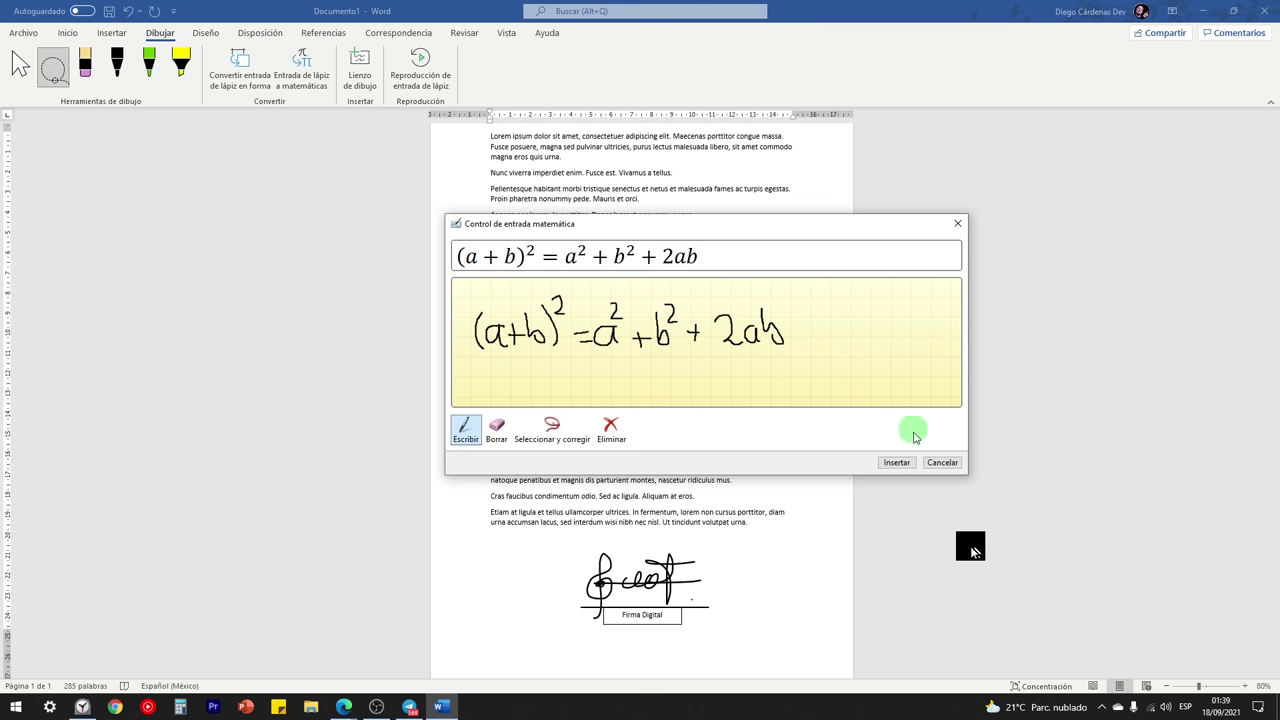
pyautogui.click(896, 462)
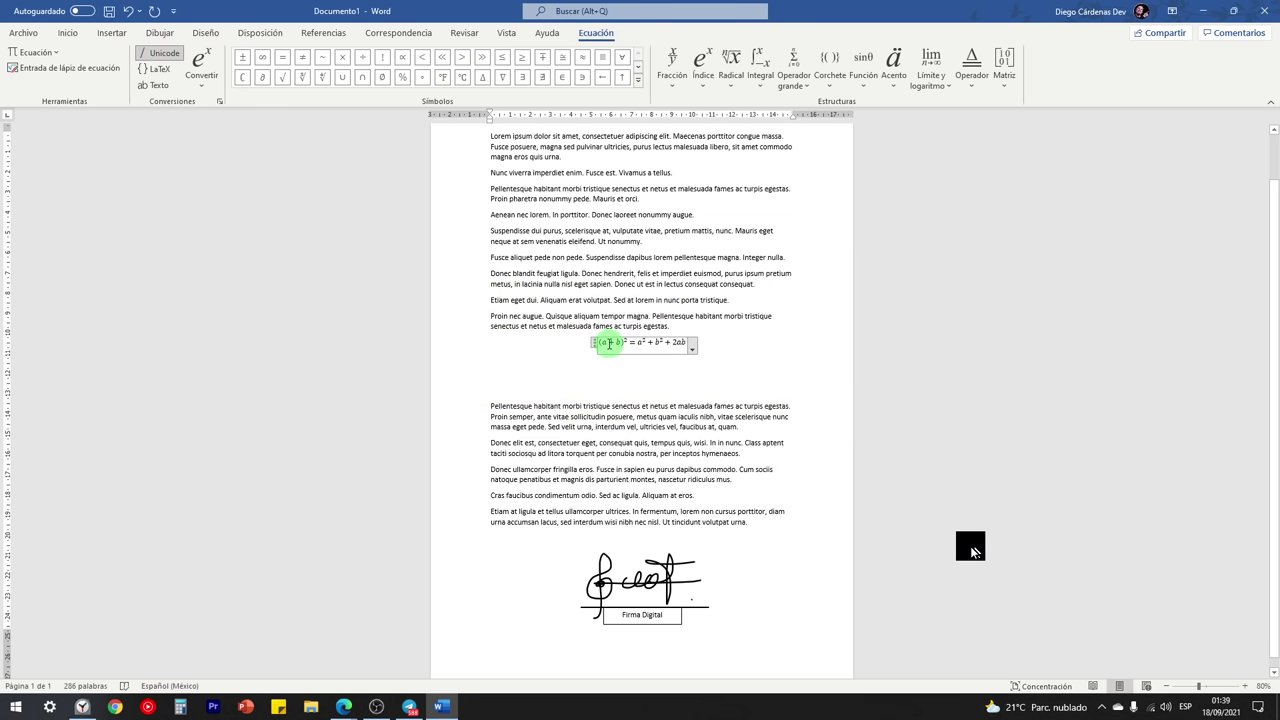
pyautogui.scroll(9, 609, 342)
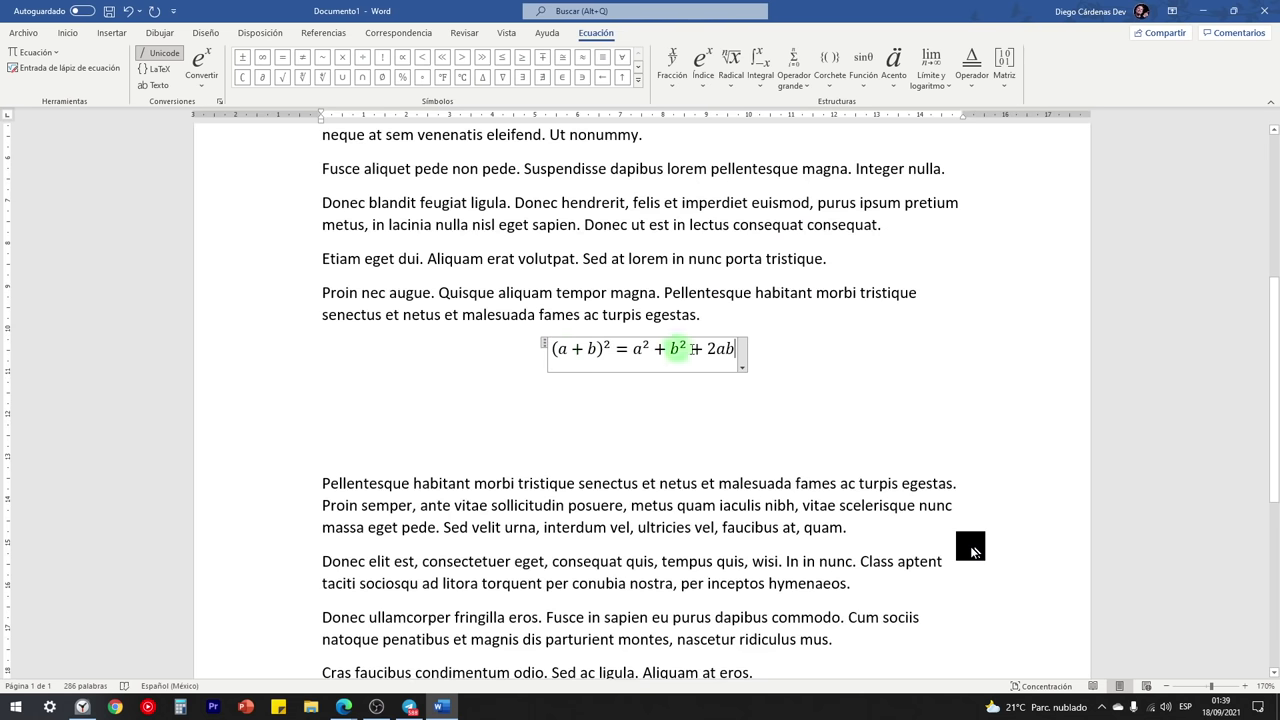
pyautogui.click(760, 392)
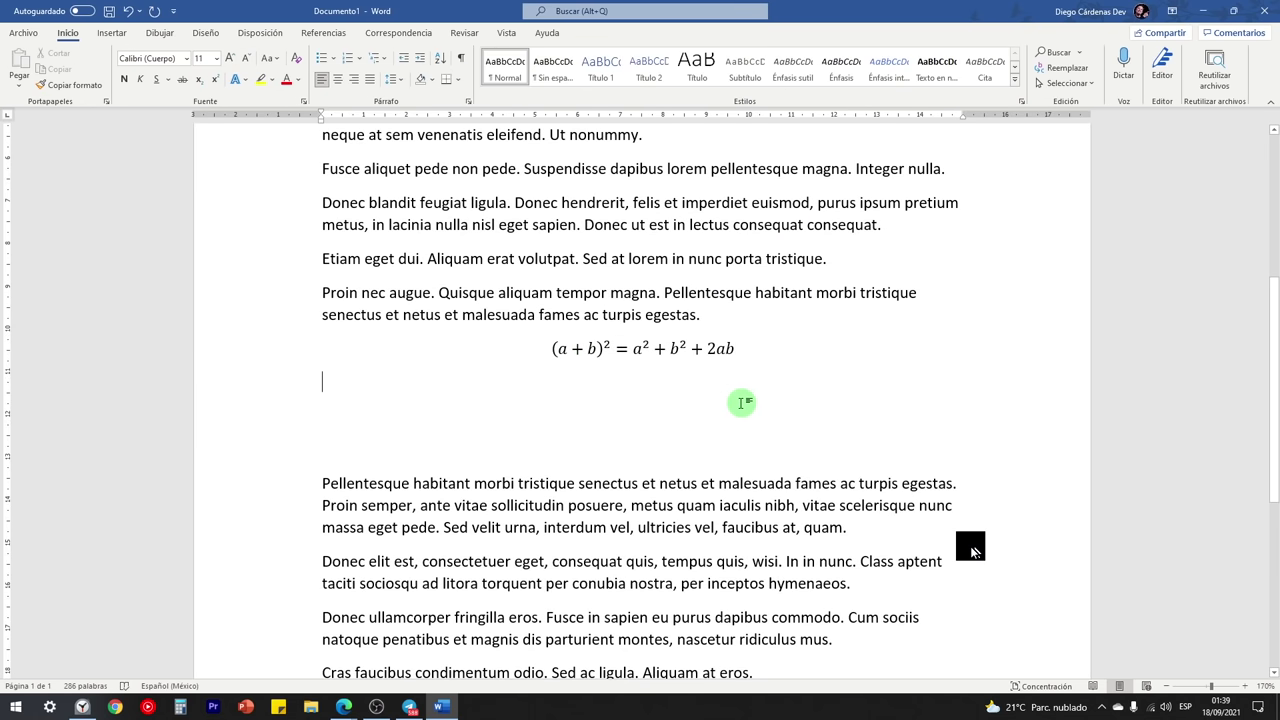
# - Handwrite the 2×2 identity matrix [1 0; 0 1] in Ink to Math and insert it below
pyautogui.click(735, 349)
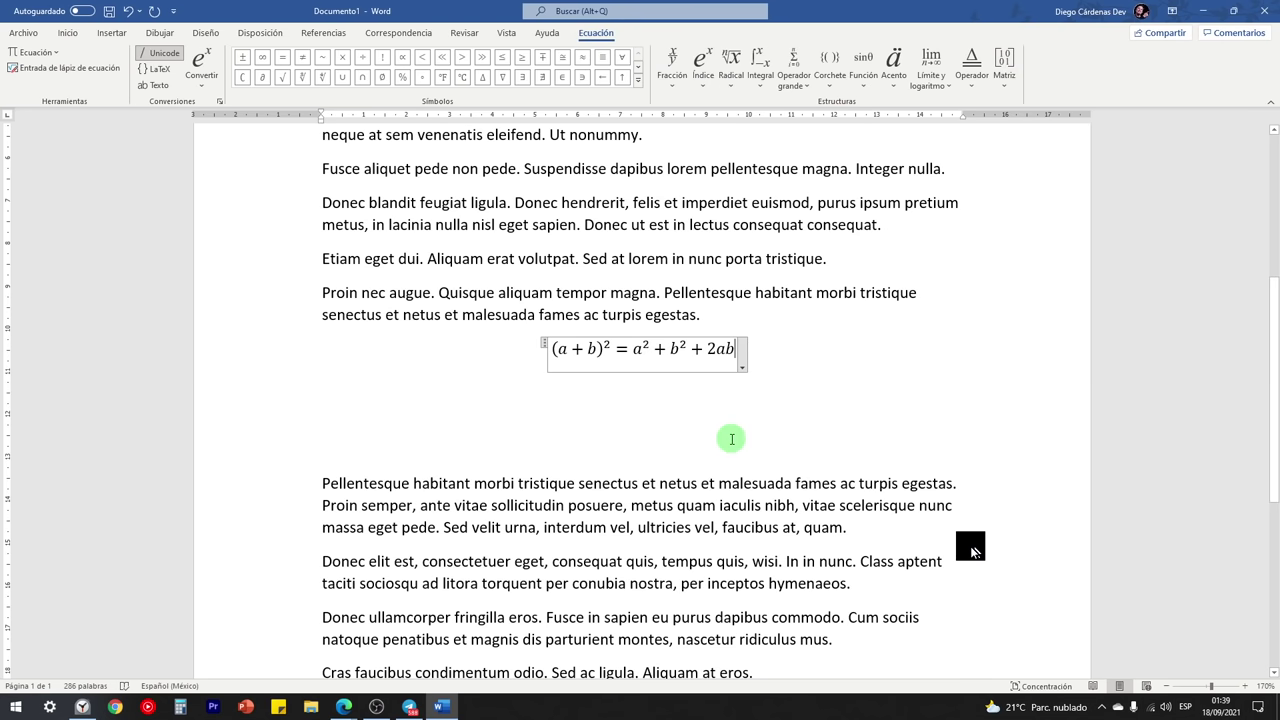
pyautogui.click(160, 33)
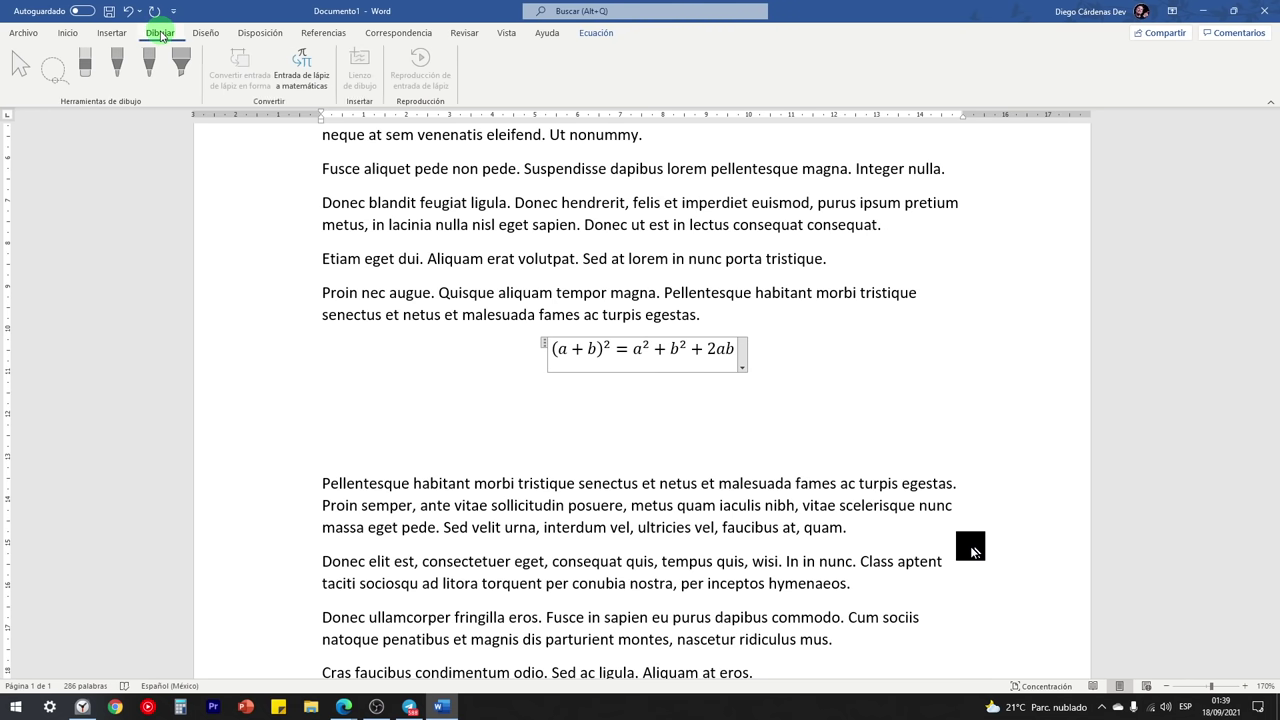
pyautogui.click(585, 412)
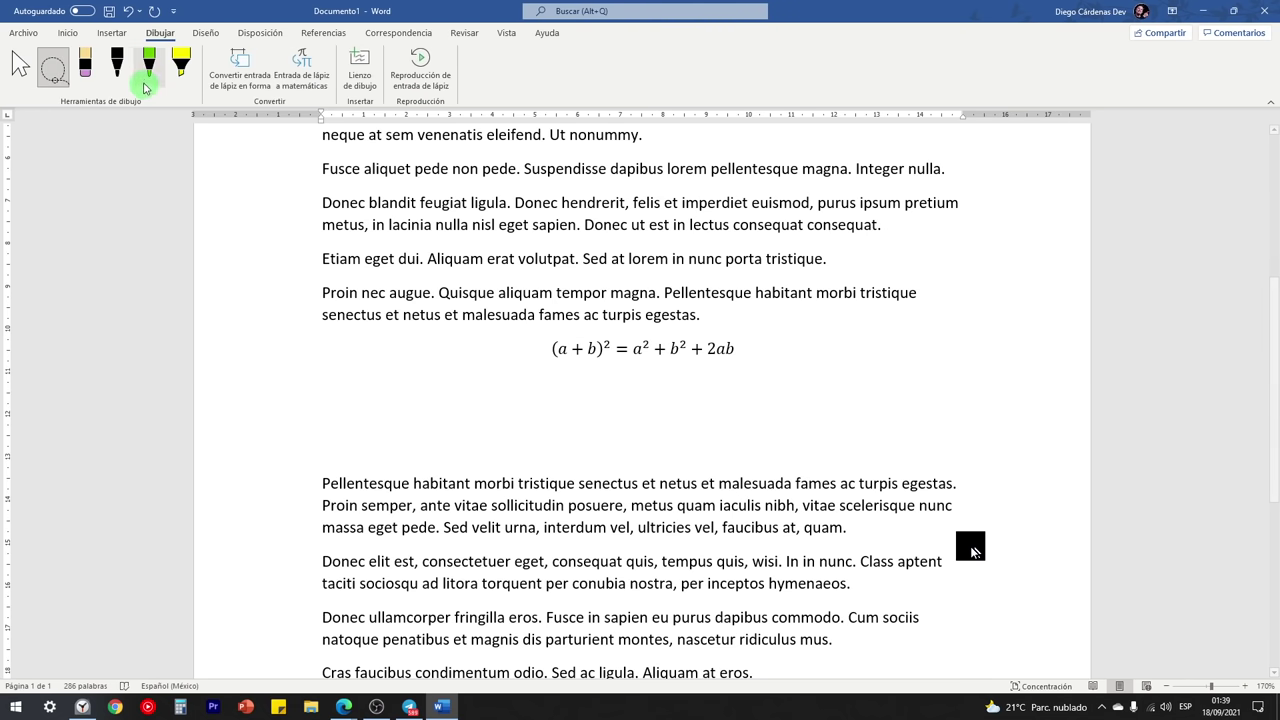
pyautogui.click(330, 74)
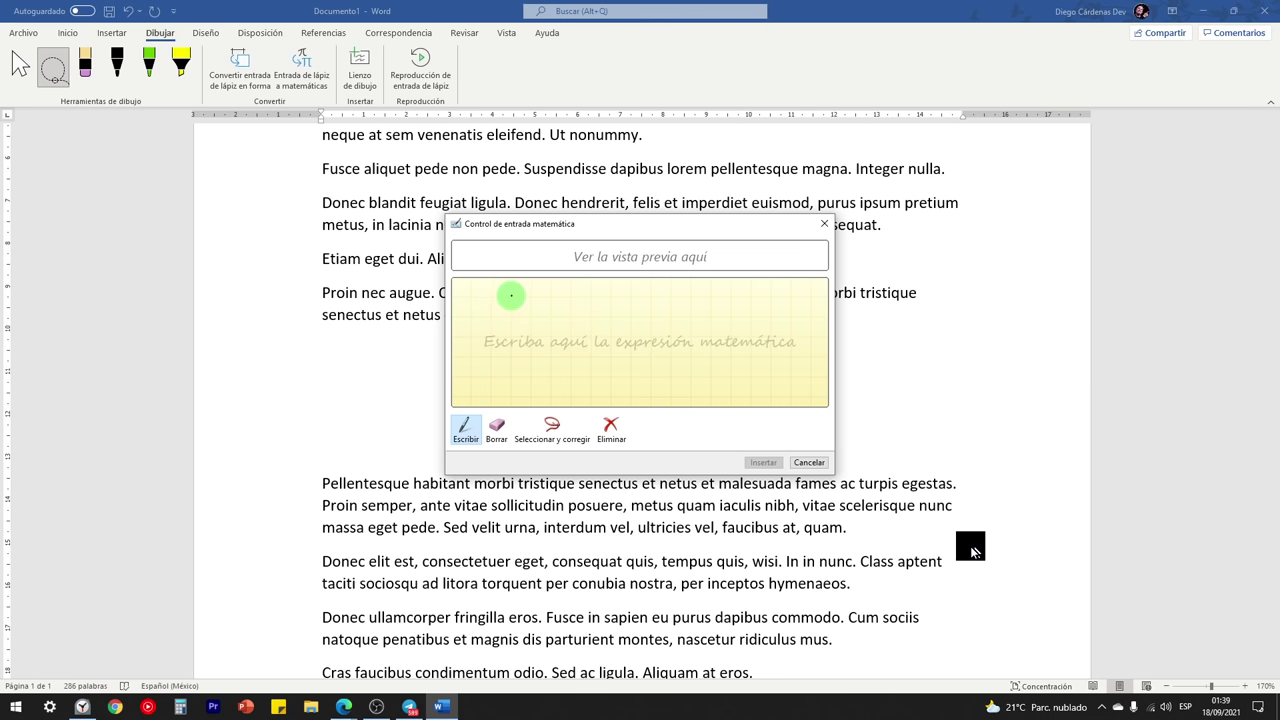
pyautogui.moveTo(512, 296)
pyautogui.mouseDown()
pyautogui.moveTo(489, 332)
pyautogui.moveTo(494, 370)
pyautogui.moveTo(512, 375)
pyautogui.mouseUp()
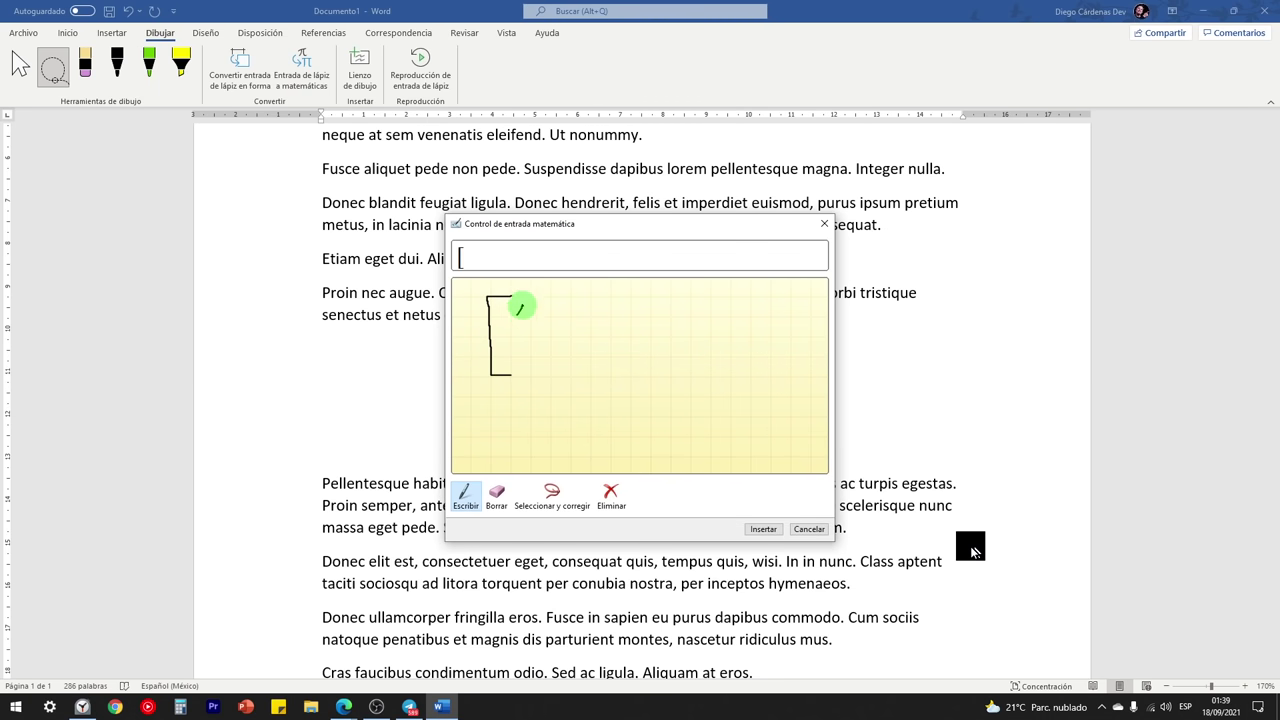
pyautogui.moveTo(562, 340); pyautogui.dragTo(567, 368)
pyautogui.moveTo(558, 307)
pyautogui.mouseDown()
pyautogui.moveTo(580, 375)
pyautogui.moveTo(588, 358)
pyautogui.mouseUp()
pyautogui.click(479, 232)
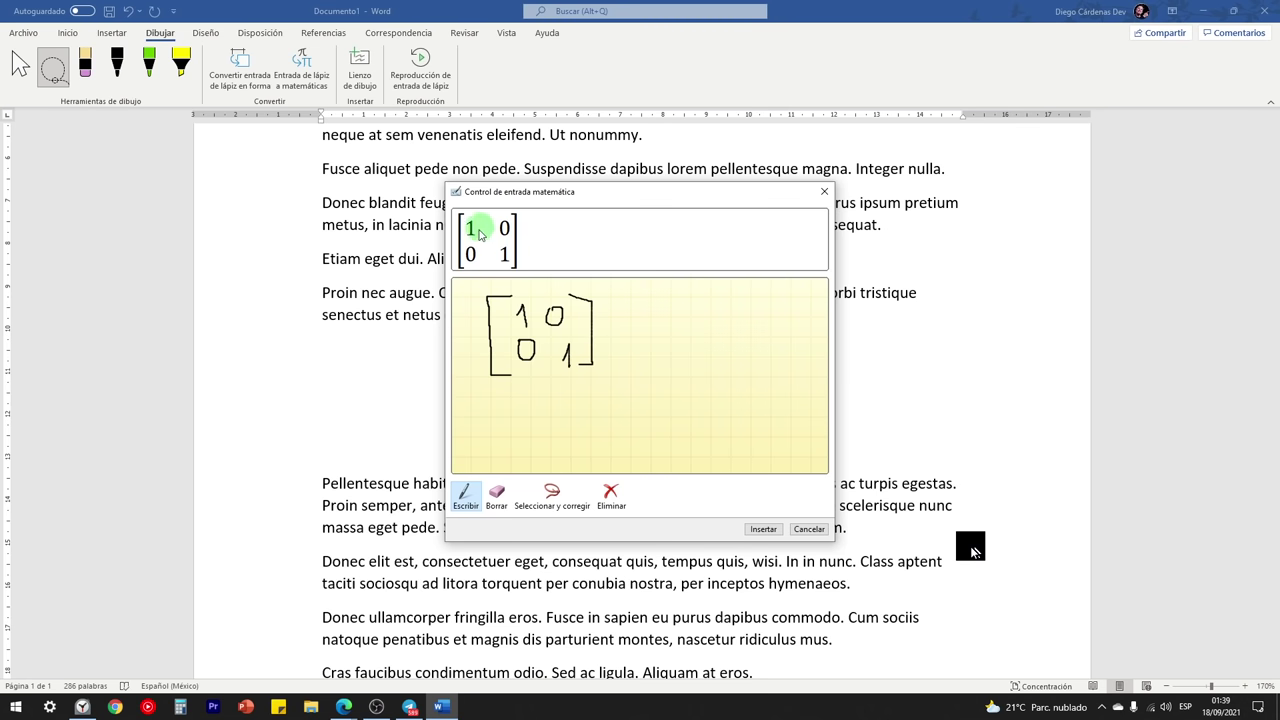
pyautogui.click(763, 528)
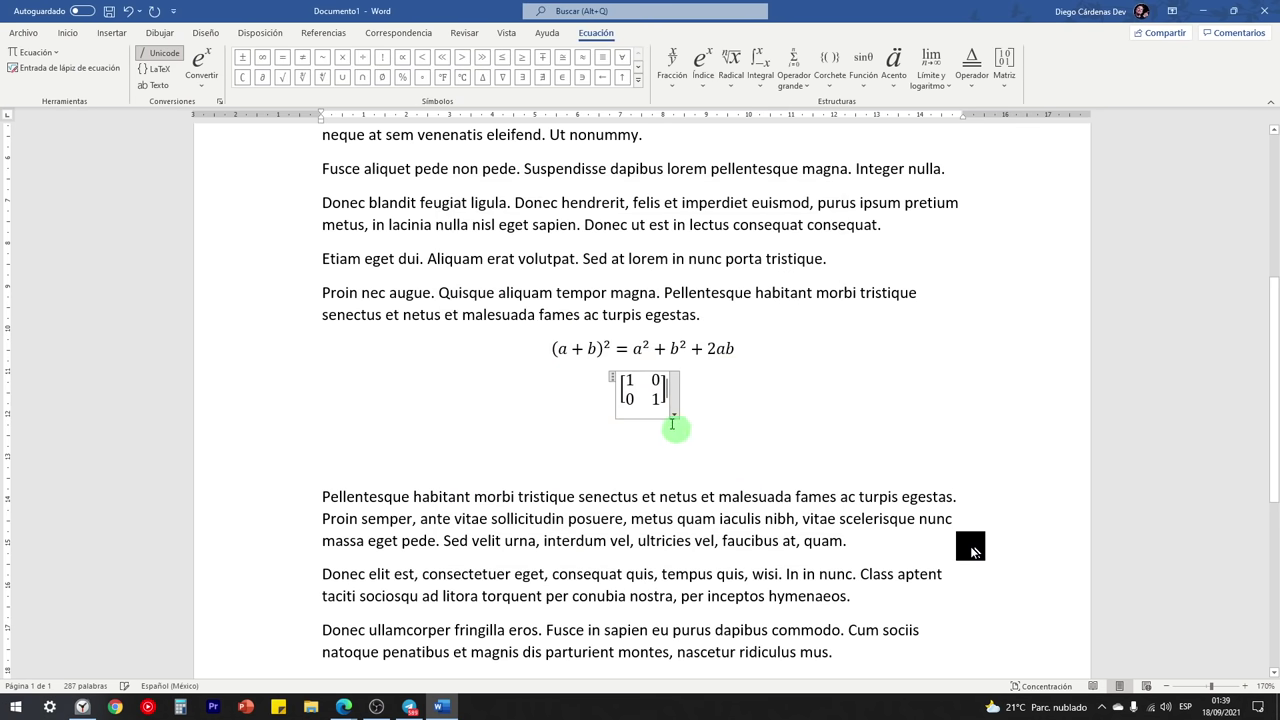
pyautogui.click(509, 434)
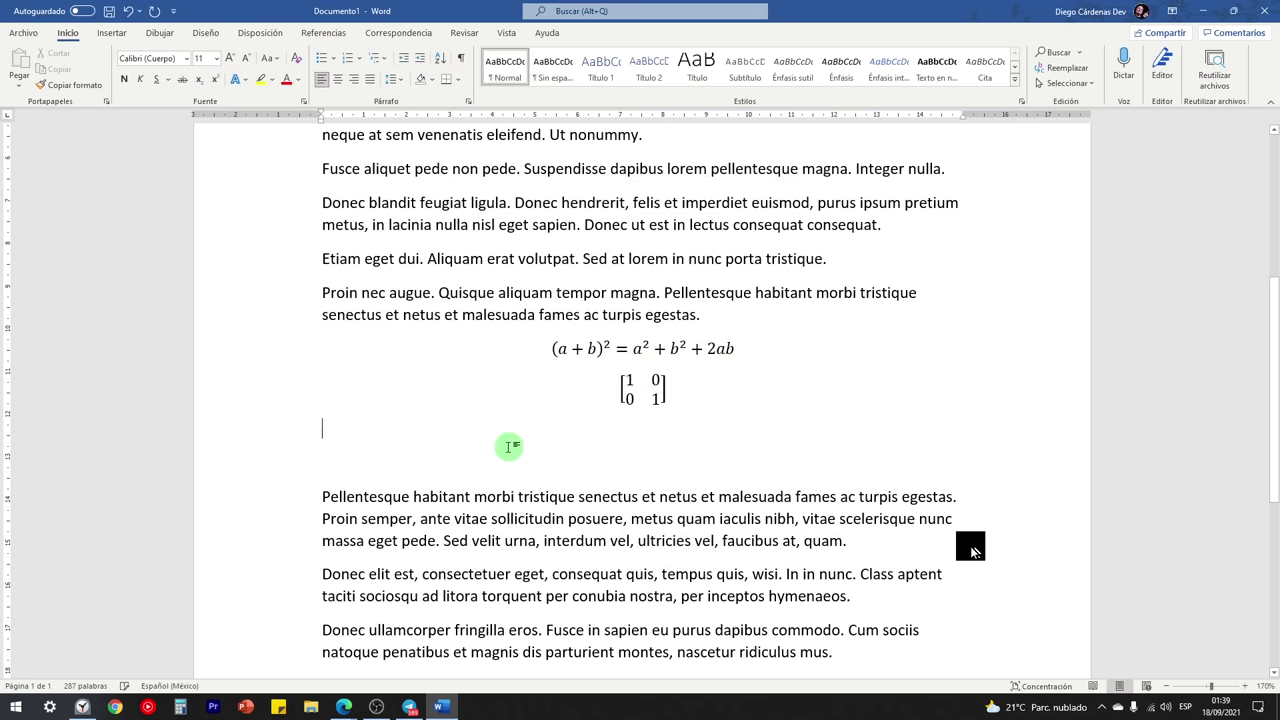
pyautogui.click(160, 32)
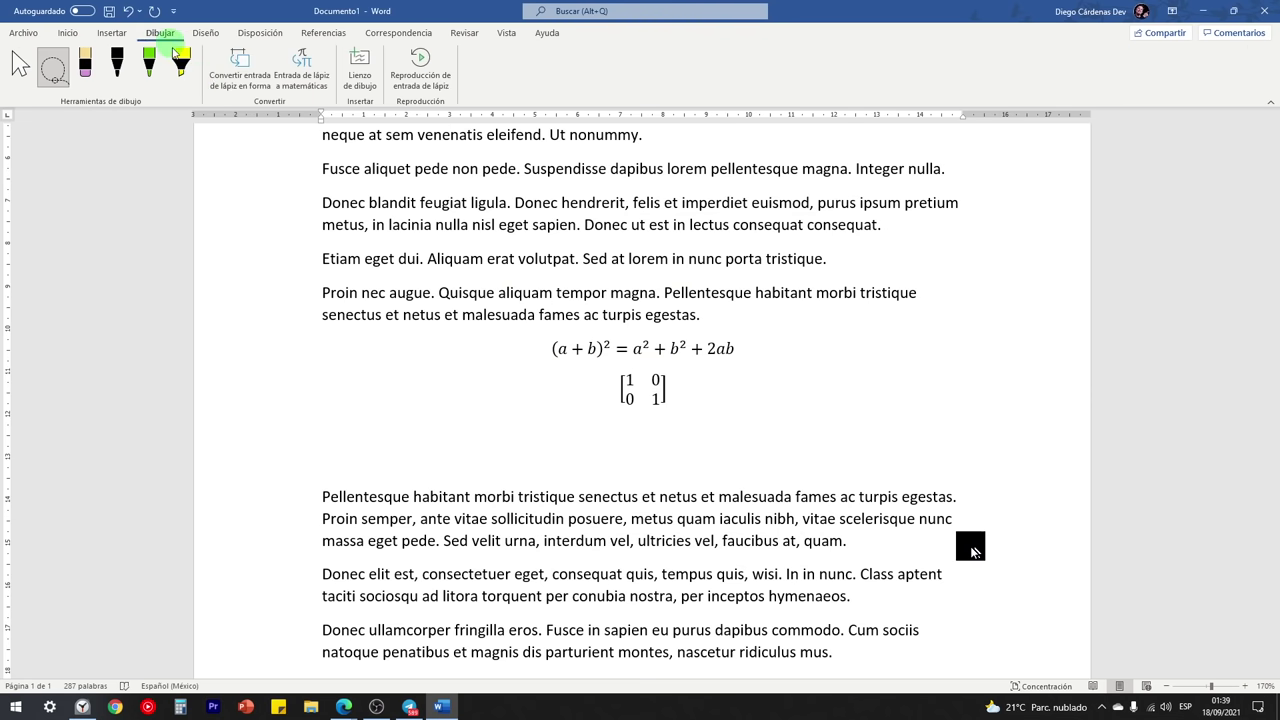
pyautogui.click(301, 65)
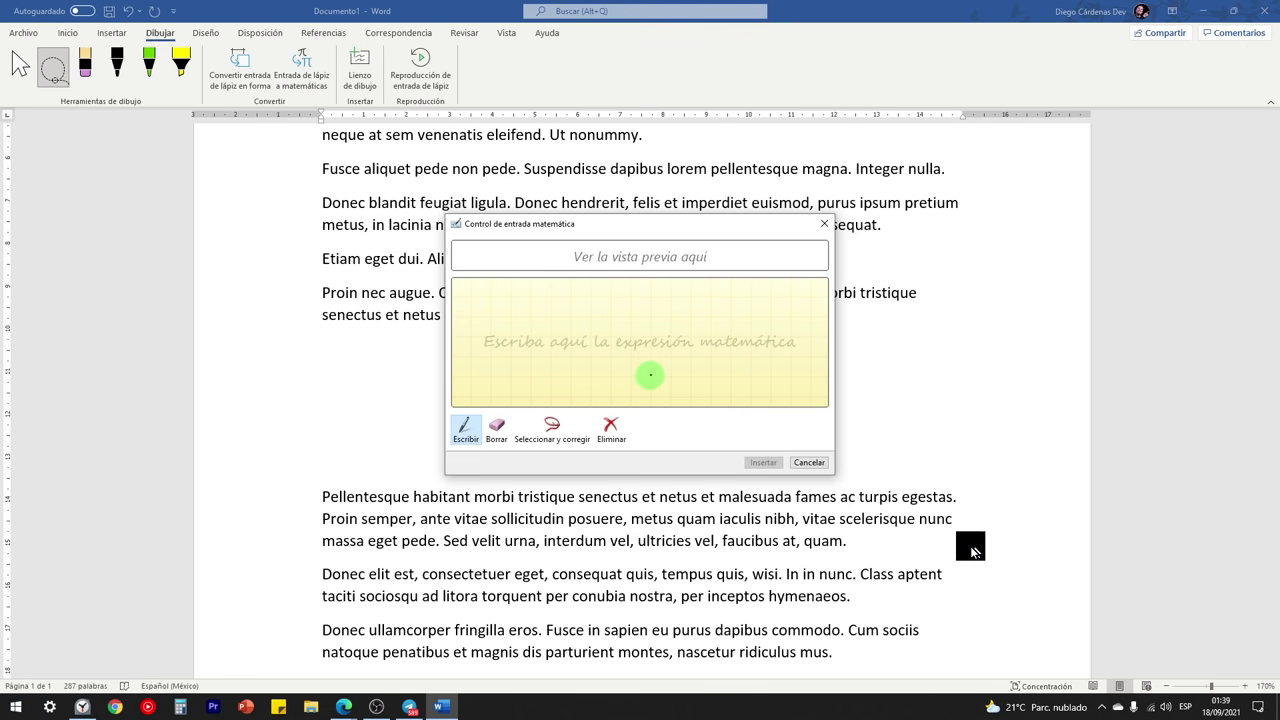
pyautogui.moveTo(498, 304)
pyautogui.mouseDown()
pyautogui.moveTo(517, 312)
pyautogui.moveTo(498, 328)
pyautogui.moveTo(544, 340)
pyautogui.moveTo(527, 377)
pyautogui.mouseUp()
pyautogui.moveTo(565, 330)
pyautogui.mouseDown()
pyautogui.moveTo(565, 352)
pyautogui.moveTo(599, 309)
pyautogui.moveTo(654, 311)
pyautogui.moveTo(637, 345)
pyautogui.moveTo(650, 358)
pyautogui.mouseUp()
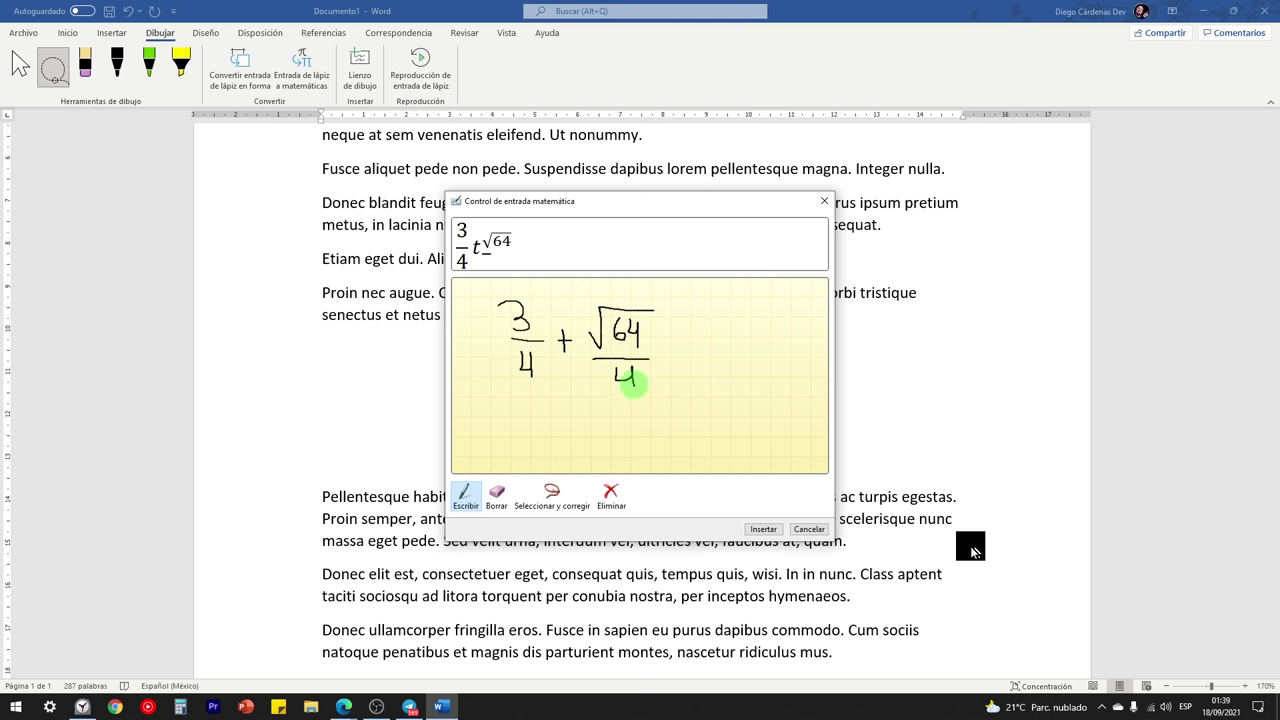
pyautogui.moveTo(503, 405); pyautogui.dragTo(704, 408)
pyautogui.click(550, 432)
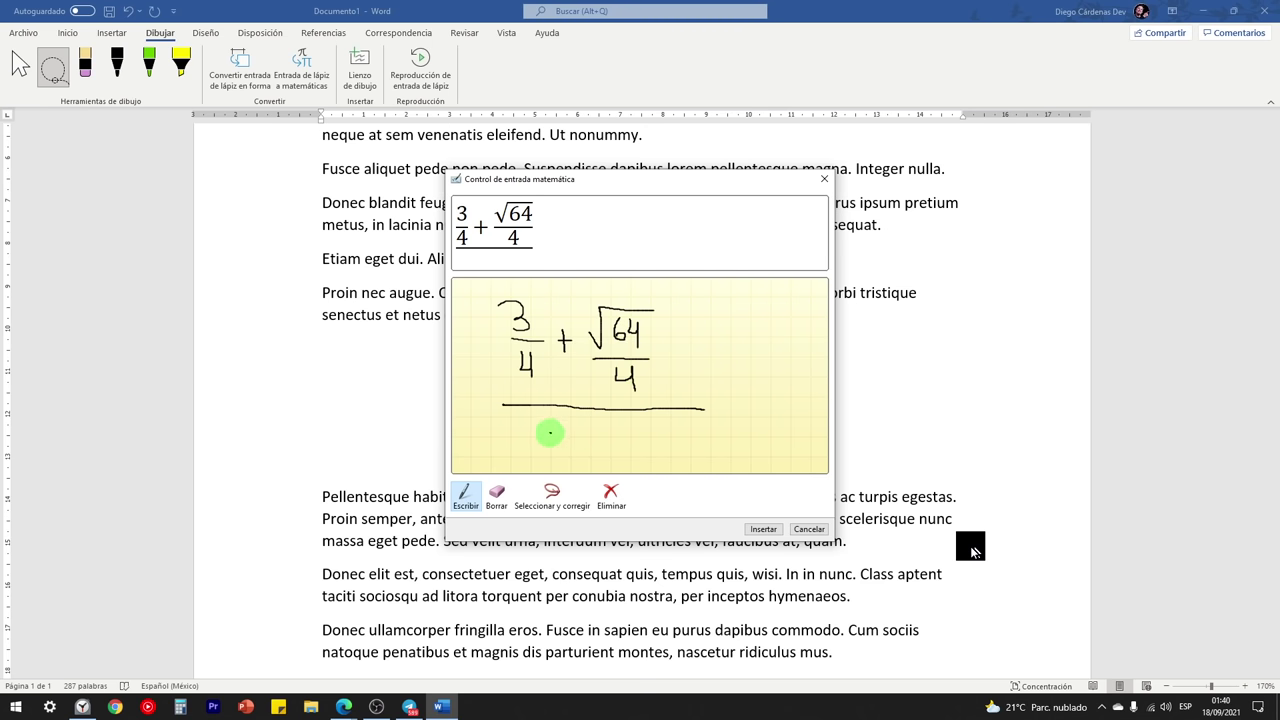
pyautogui.moveTo(550, 432)
pyautogui.mouseDown()
pyautogui.moveTo(628, 420)
pyautogui.moveTo(583, 444)
pyautogui.moveTo(598, 442)
pyautogui.moveTo(610, 413)
pyautogui.mouseUp()
pyautogui.moveTo(503, 301); pyautogui.dragTo(500, 407)
pyautogui.moveTo(672, 300); pyautogui.dragTo(690, 403)
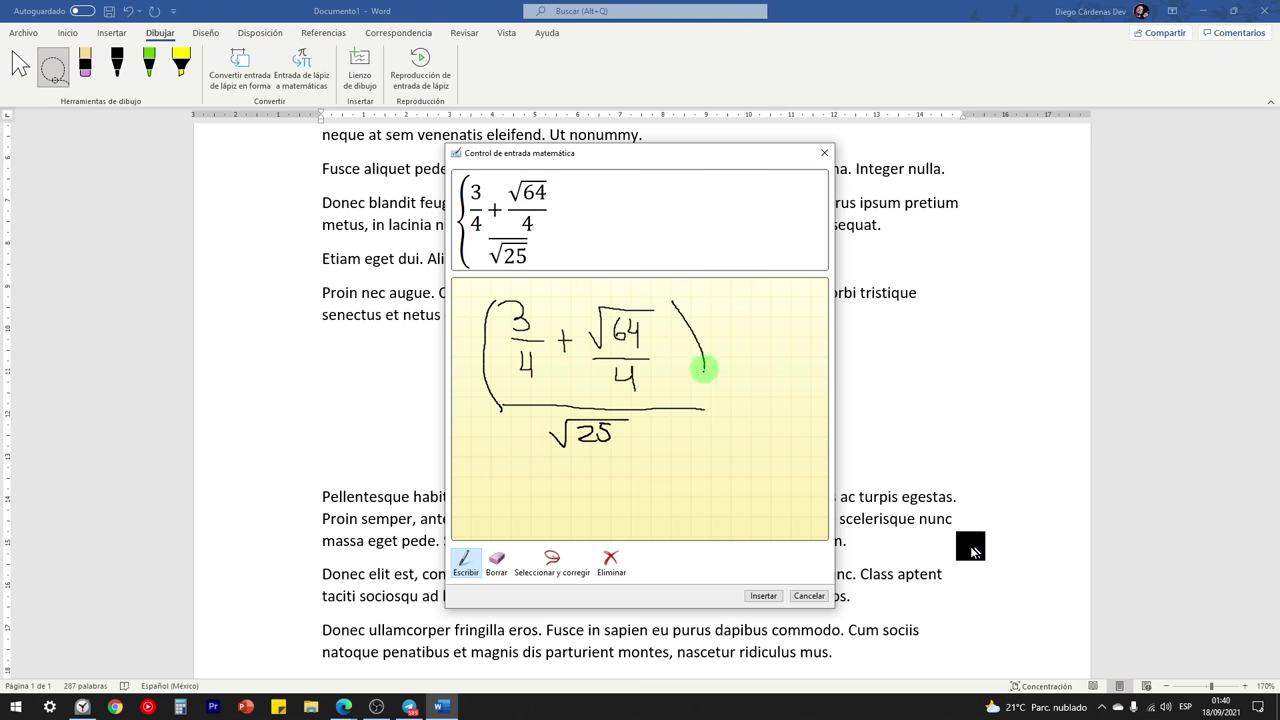
pyautogui.moveTo(702, 302); pyautogui.dragTo(732, 318)
pyautogui.moveTo(466, 293); pyautogui.dragTo(484, 452)
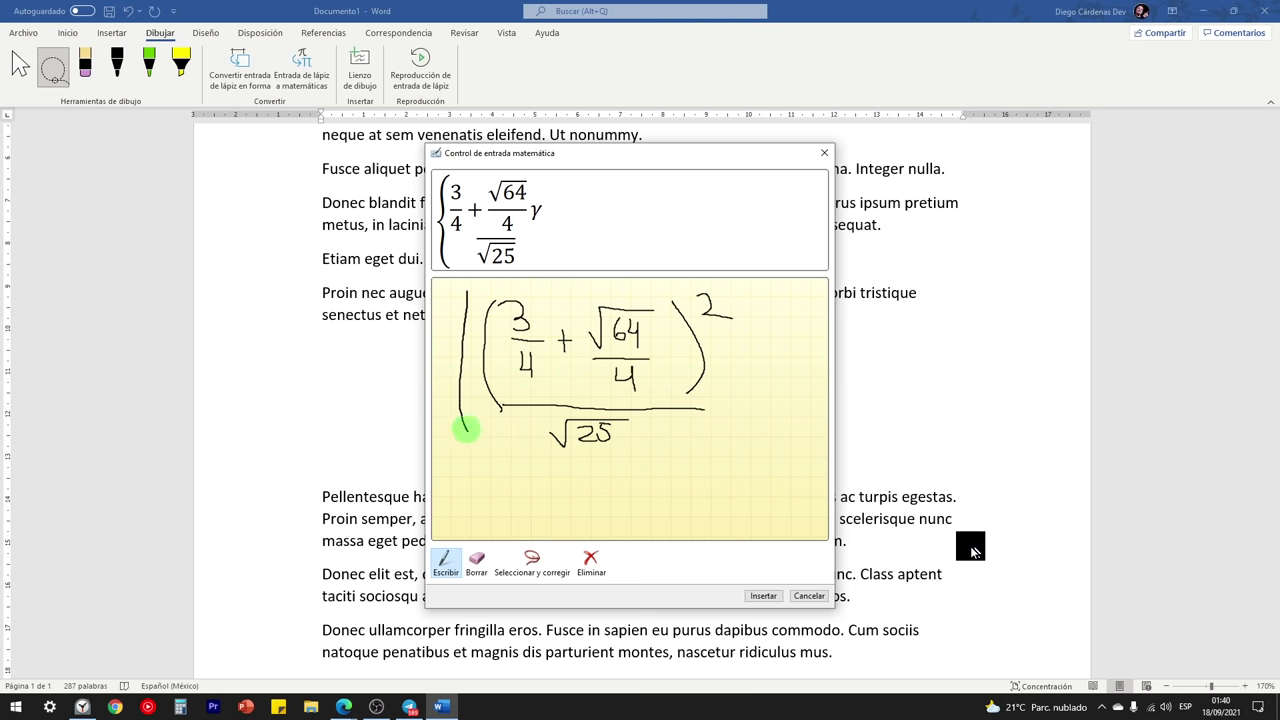
pyautogui.moveTo(736, 289)
pyautogui.mouseDown()
pyautogui.moveTo(722, 450)
pyautogui.moveTo(785, 310)
pyautogui.mouseUp()
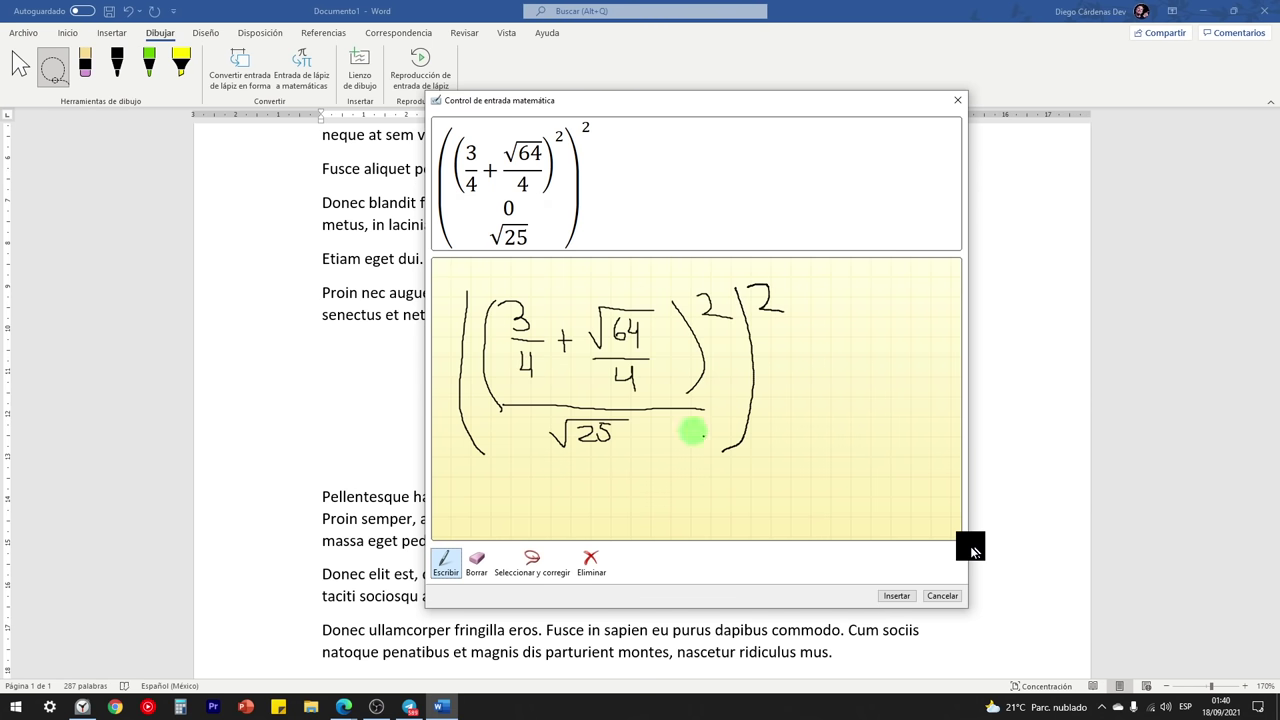
pyautogui.click(895, 596)
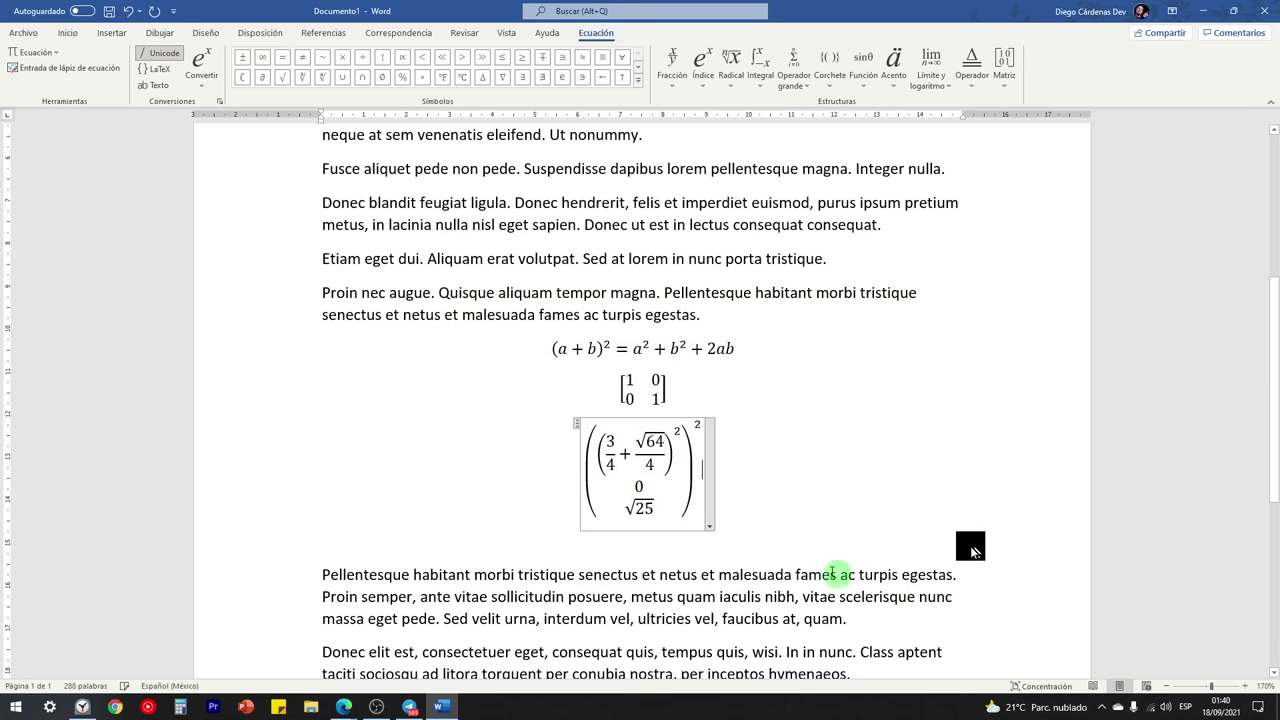
pyautogui.moveTo(698, 499); pyautogui.dragTo(586, 445)
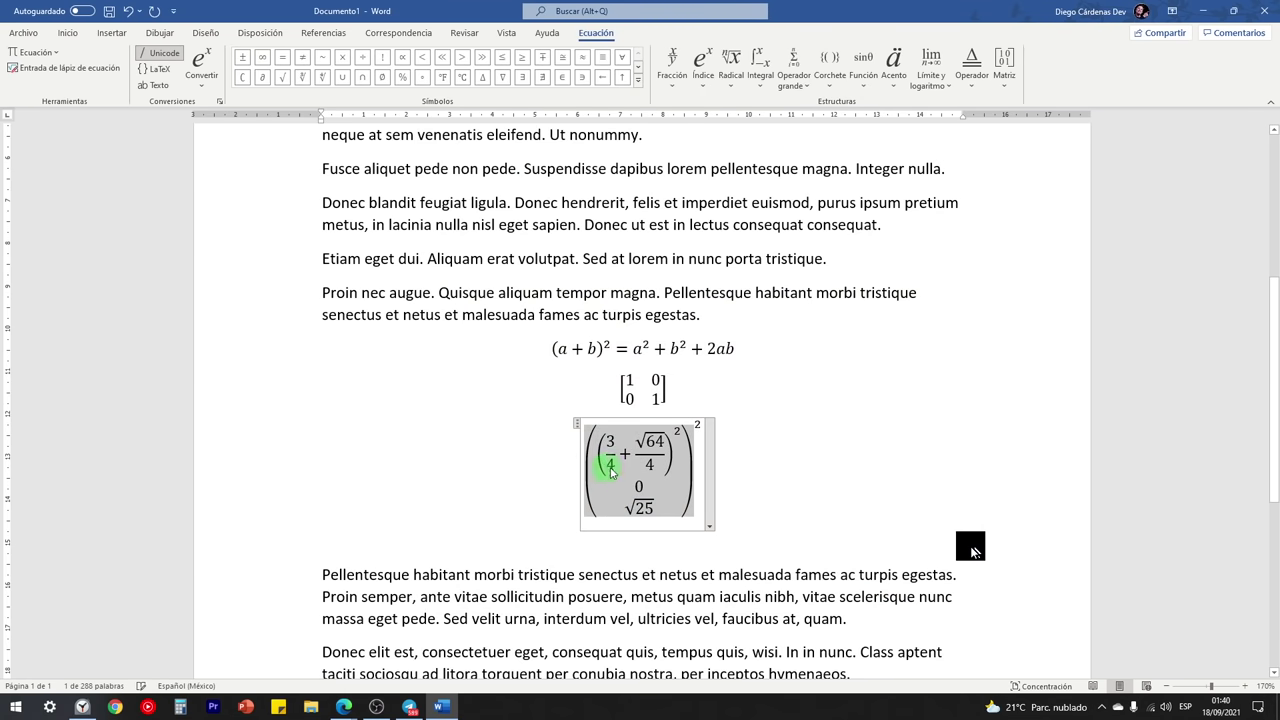
pyautogui.press('Delete')
pyautogui.press('Delete')
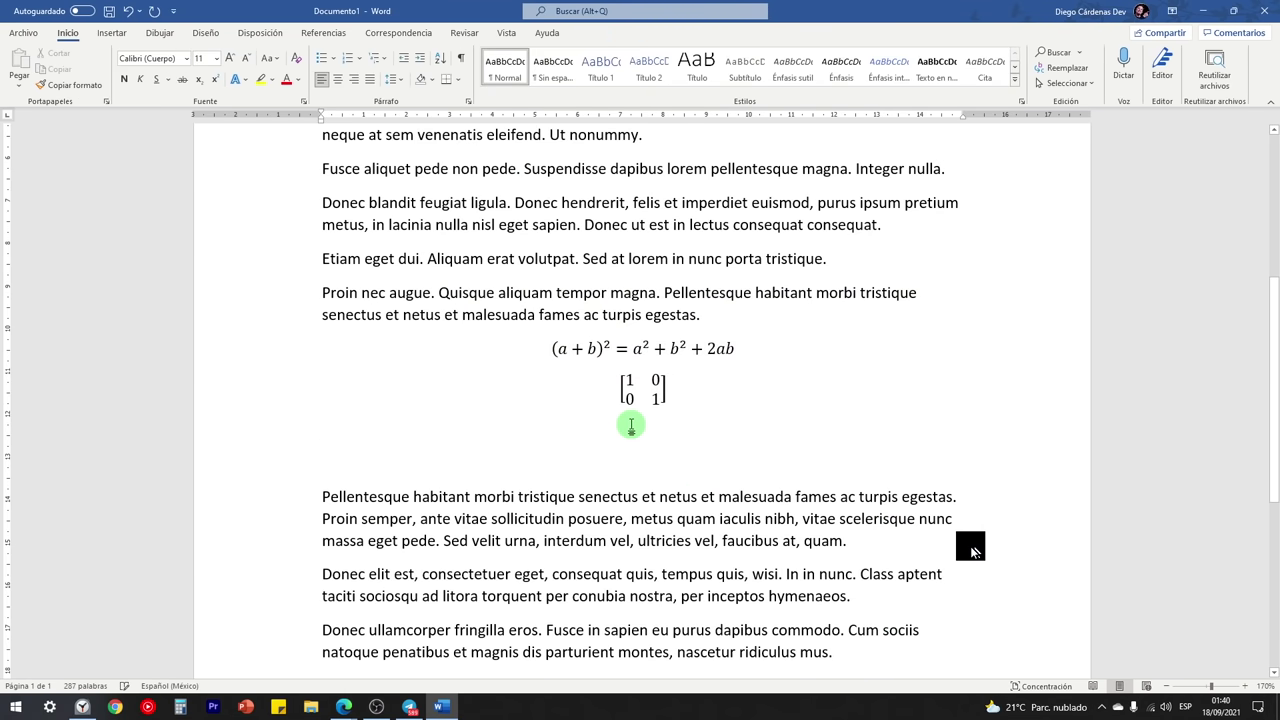
# - On the Dibujar tab, turn on Convertir entrada de lápiz en forma
pyautogui.click(160, 32)
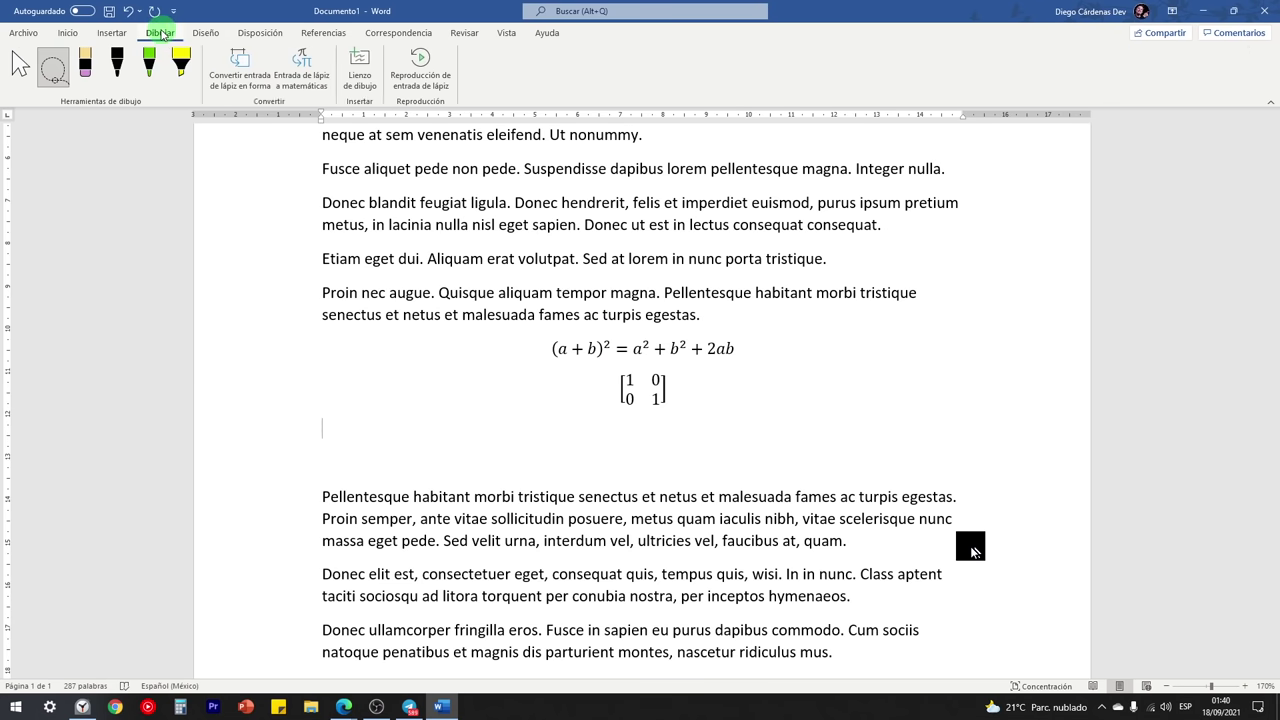
pyautogui.click(241, 83)
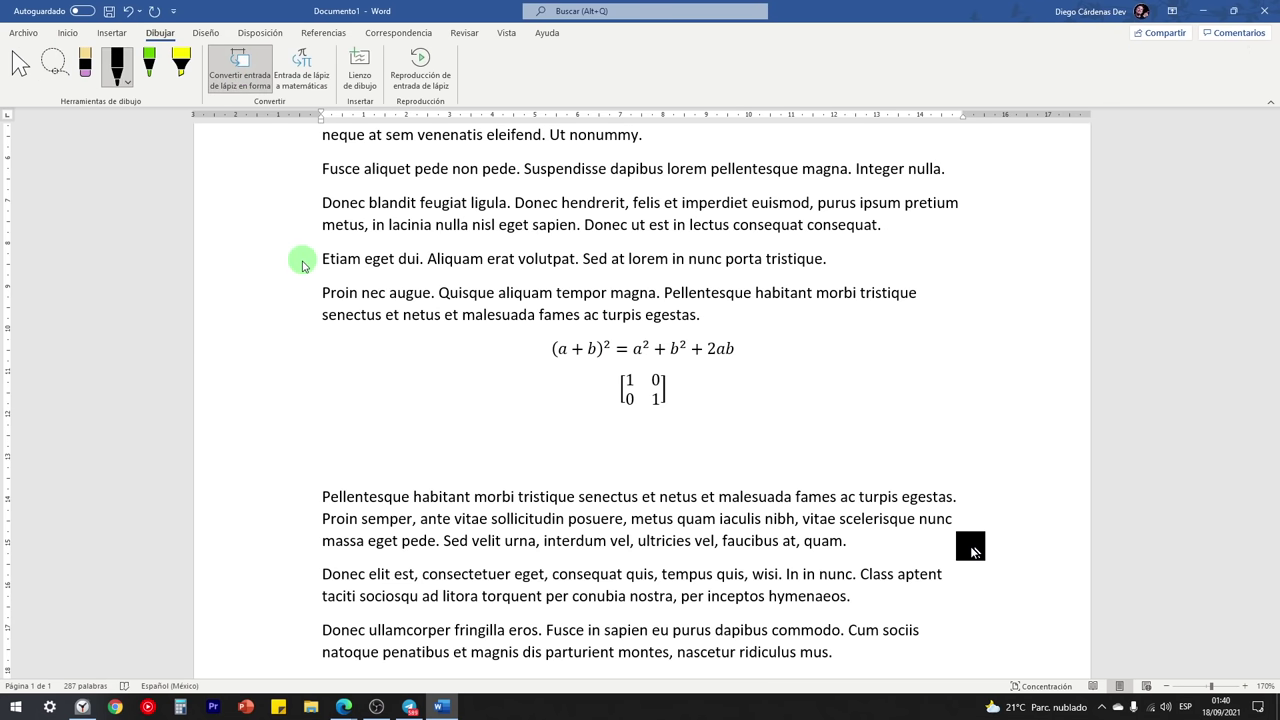
pyautogui.click(127, 83)
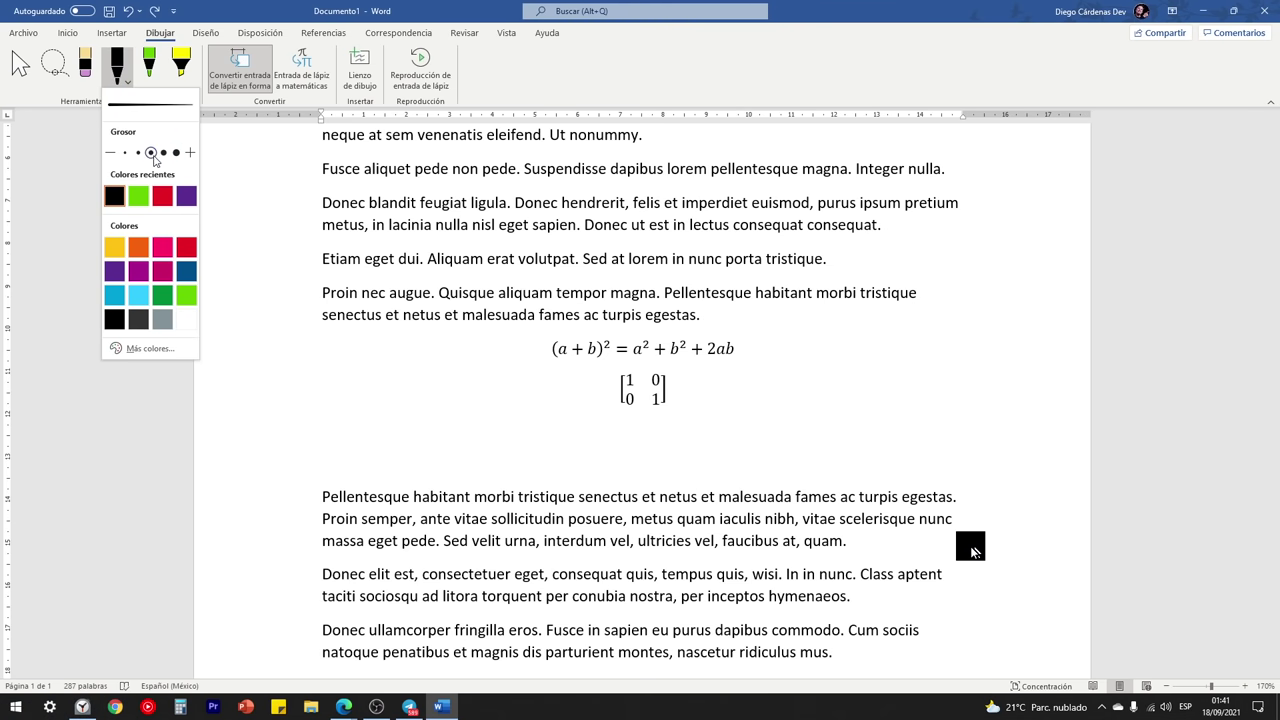
pyautogui.click(388, 430)
# - Draw a square and two circles as ink shapes, then add a drawing canvas around them
pyautogui.moveTo(387, 428); pyautogui.dragTo(393, 432)
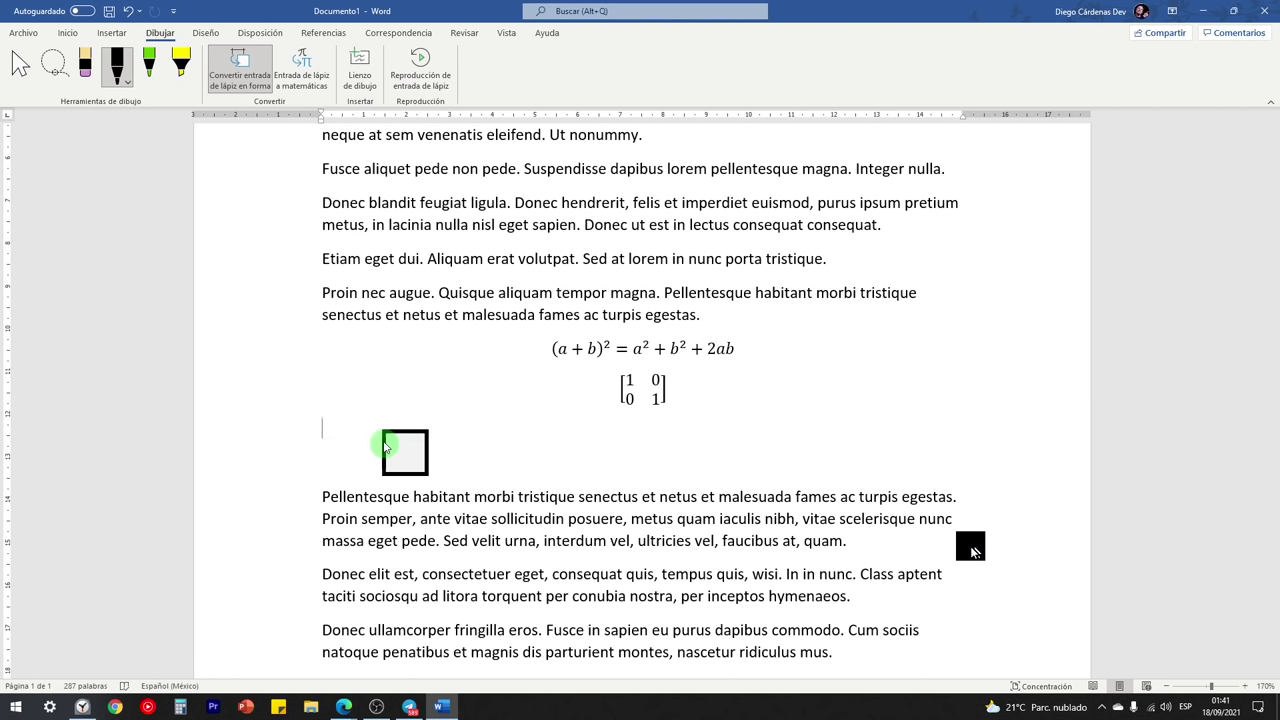
pyautogui.moveTo(520, 414)
pyautogui.mouseDown()
pyautogui.moveTo(540, 432)
pyautogui.moveTo(518, 418)
pyautogui.mouseUp()
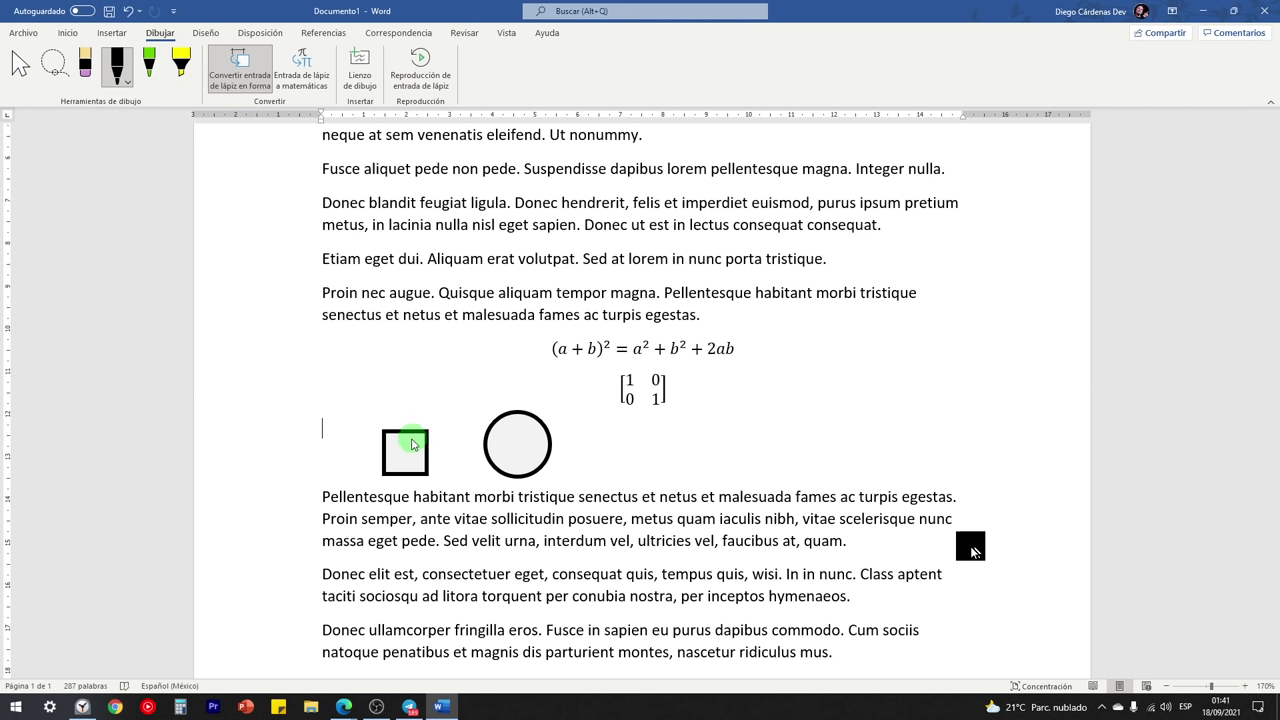
pyautogui.moveTo(486, 230); pyautogui.dragTo(520, 221)
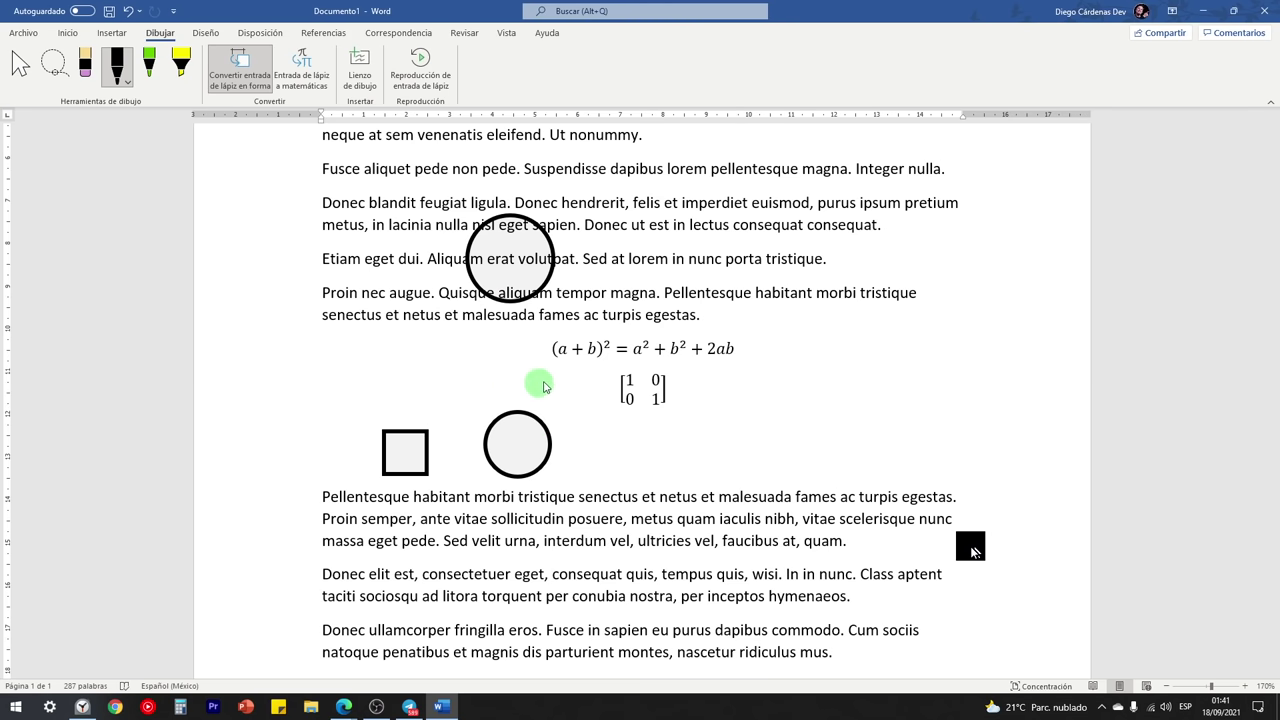
pyautogui.click(352, 62)
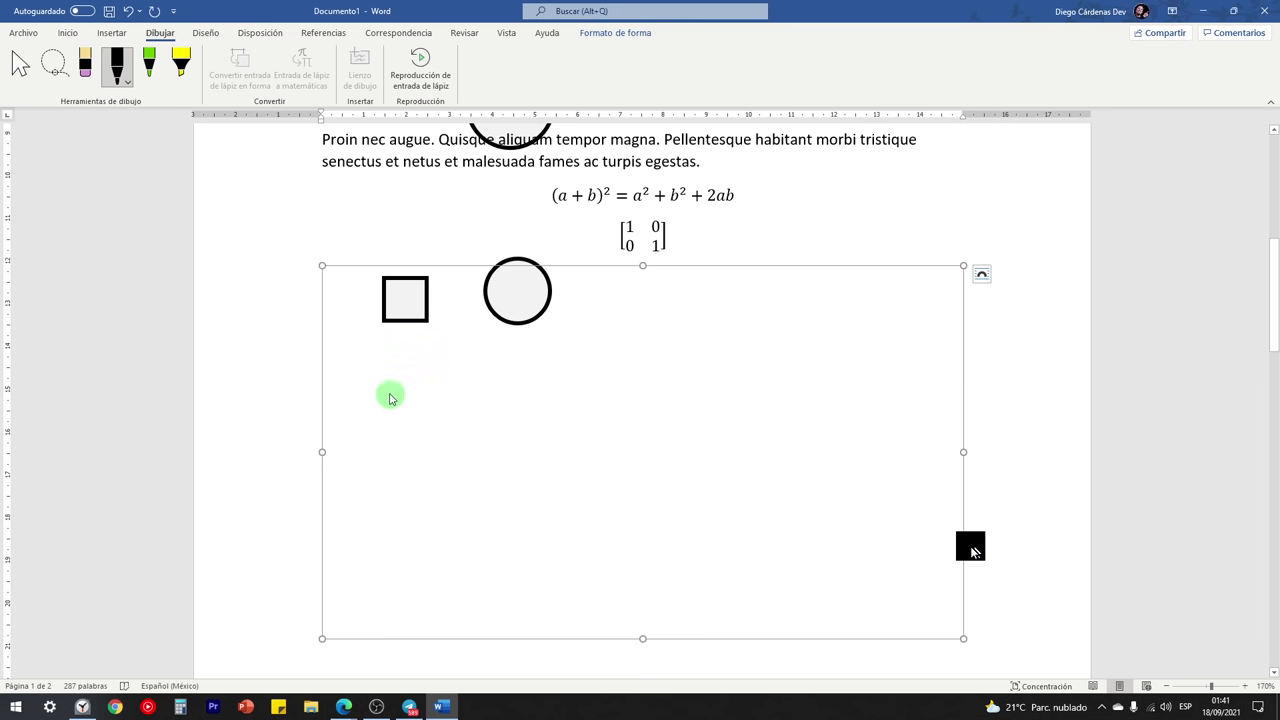
# - Switch the pen to green and handwrite 'Suscríbete!' on the drawing canvas
pyautogui.click(122, 79)
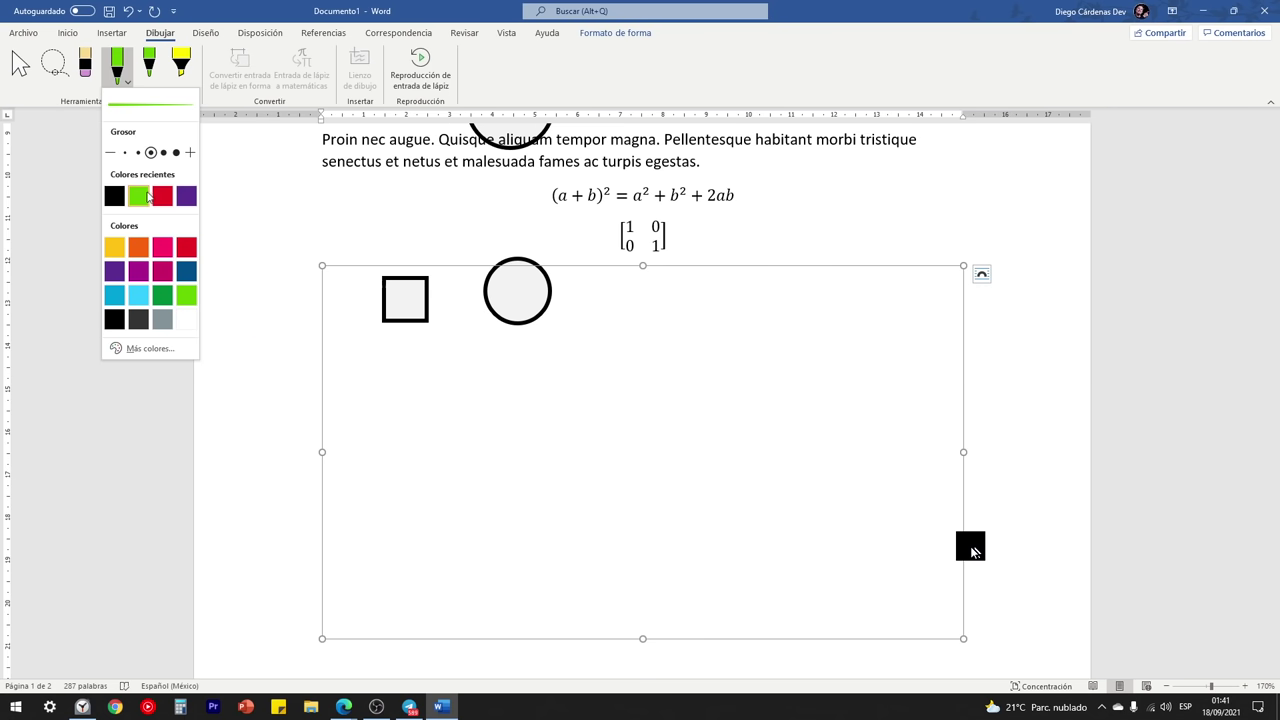
pyautogui.click(138, 196)
pyautogui.moveTo(387, 392)
pyautogui.mouseDown()
pyautogui.moveTo(449, 434)
pyautogui.moveTo(778, 405)
pyautogui.mouseUp()
pyautogui.click(793, 440)
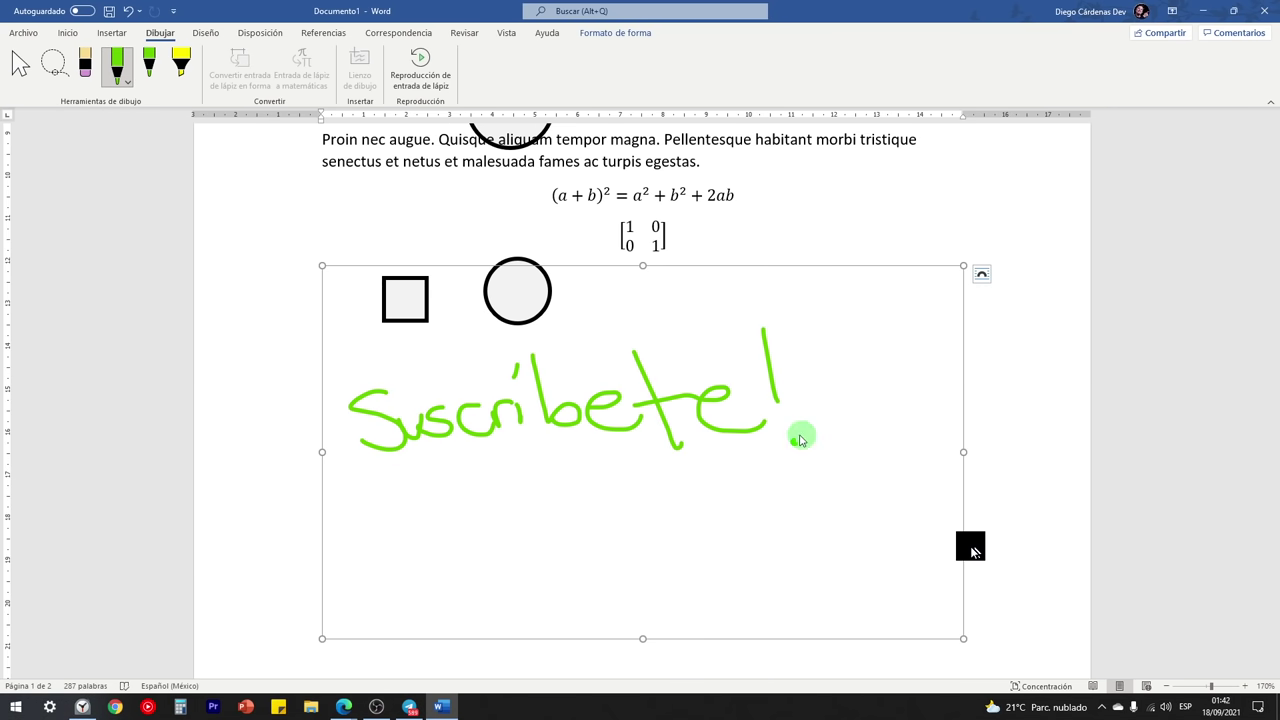
# - Select an ink stroke, open the canvas Layout Options, then move to the Telegram page in Edge
pyautogui.click(20, 67)
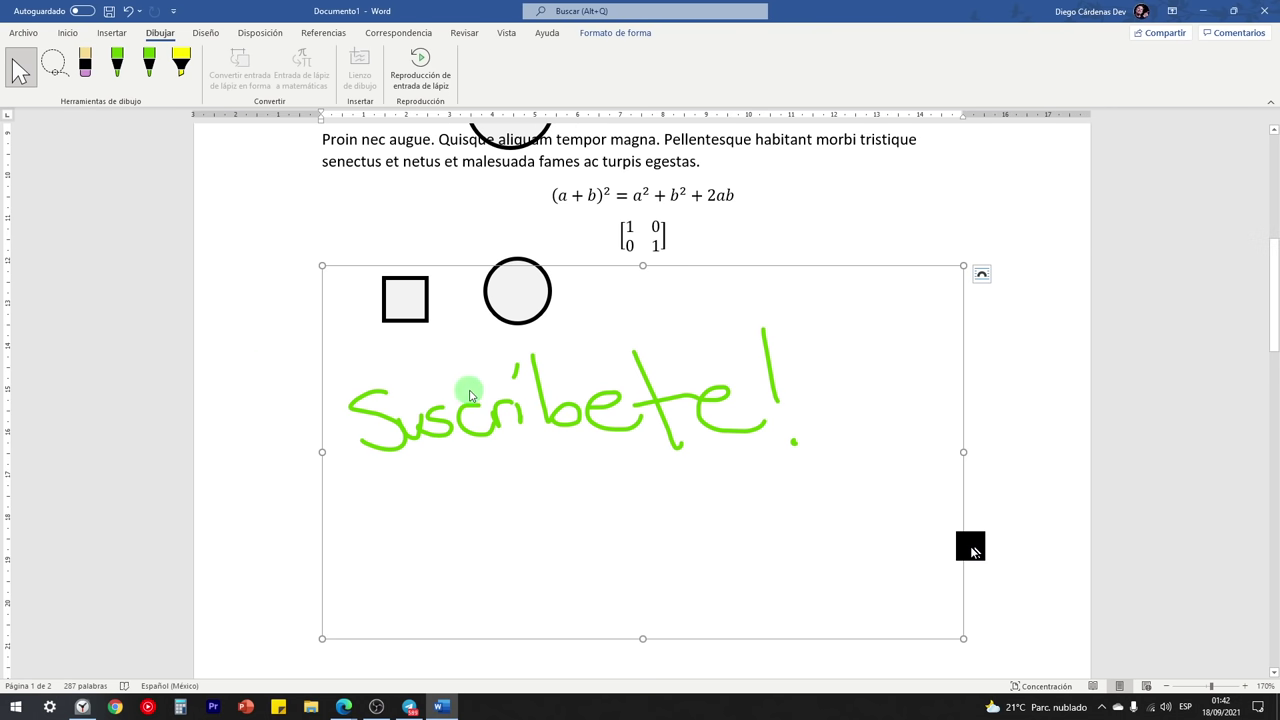
pyautogui.click(563, 418)
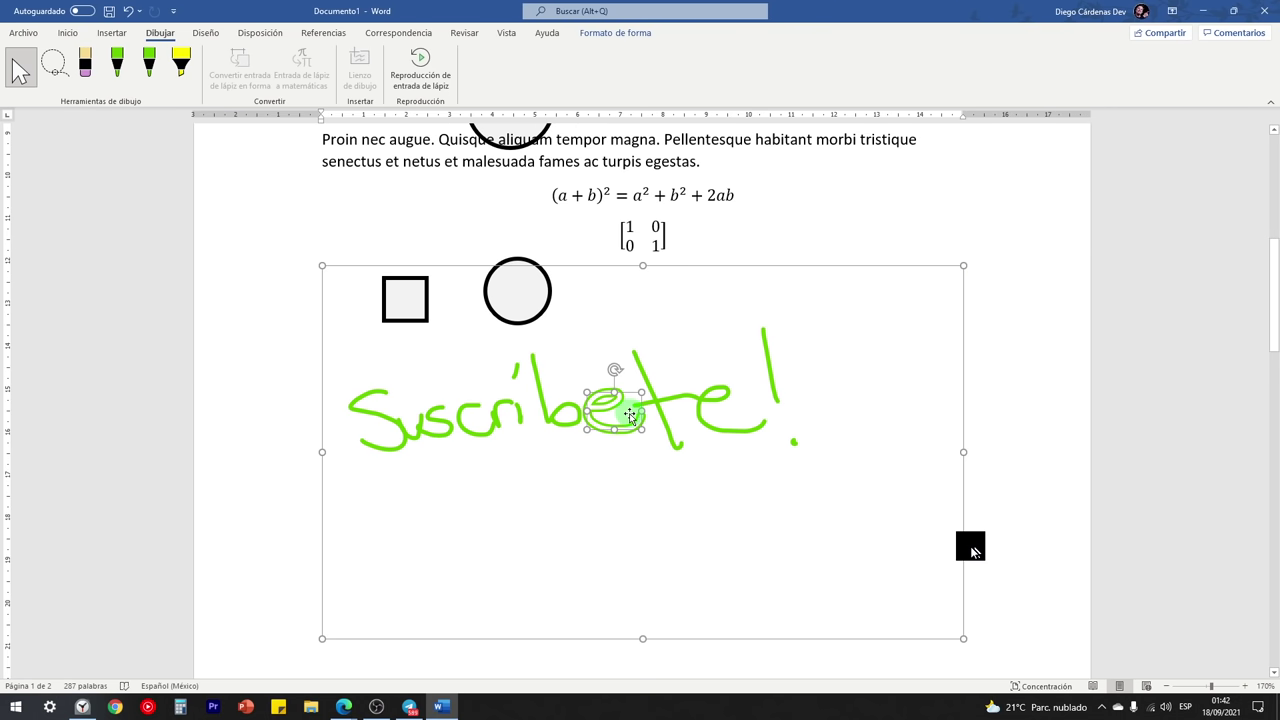
pyautogui.click(688, 272)
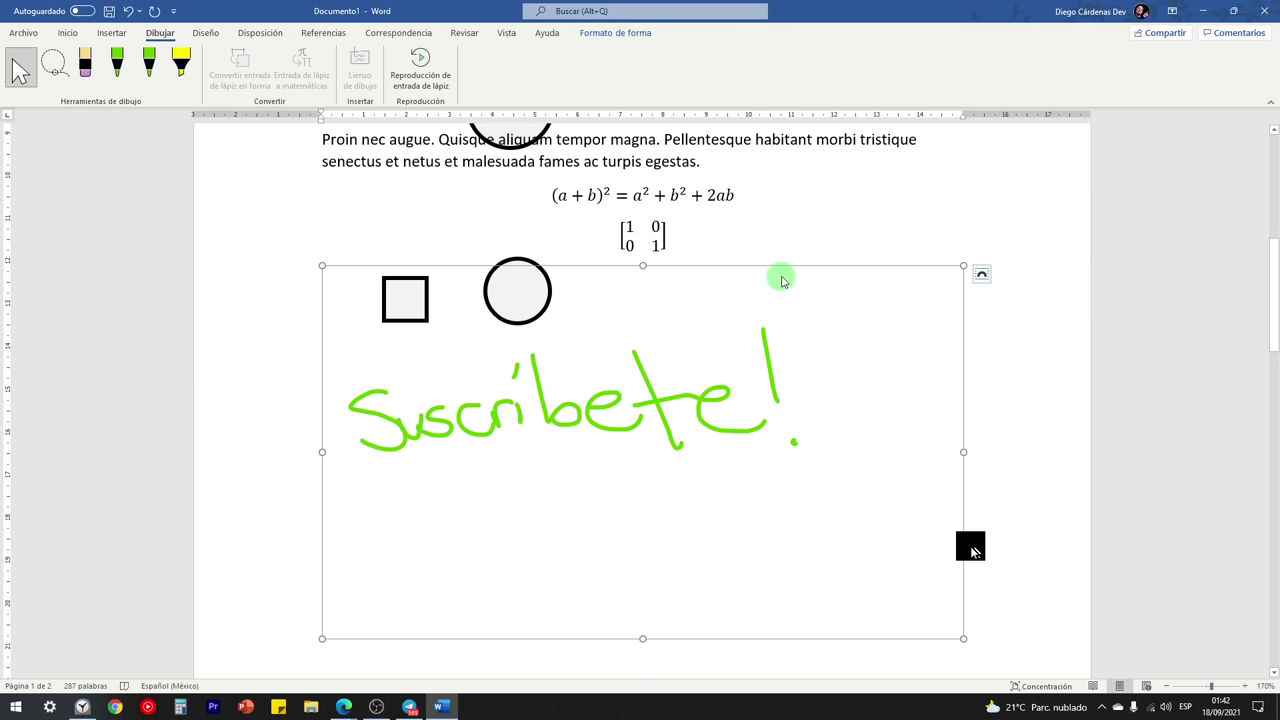
pyautogui.click(981, 272)
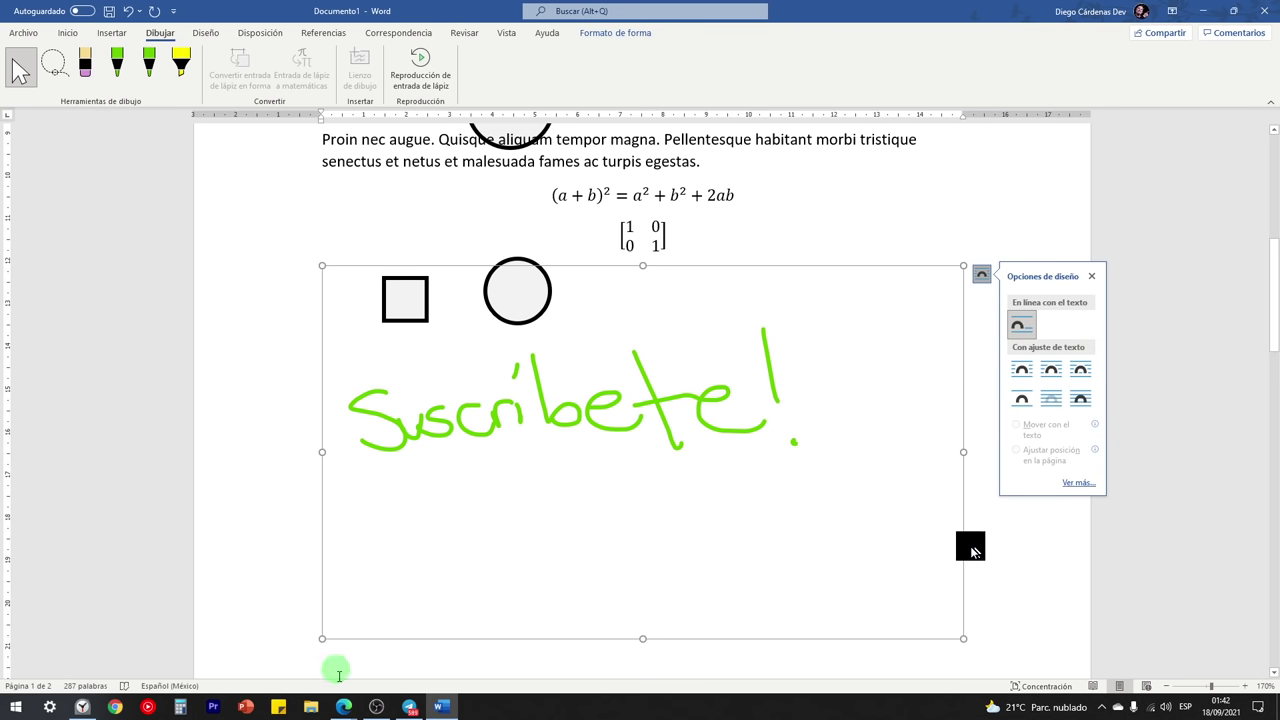
pyautogui.moveTo(343, 707)
pyautogui.click(389, 650)
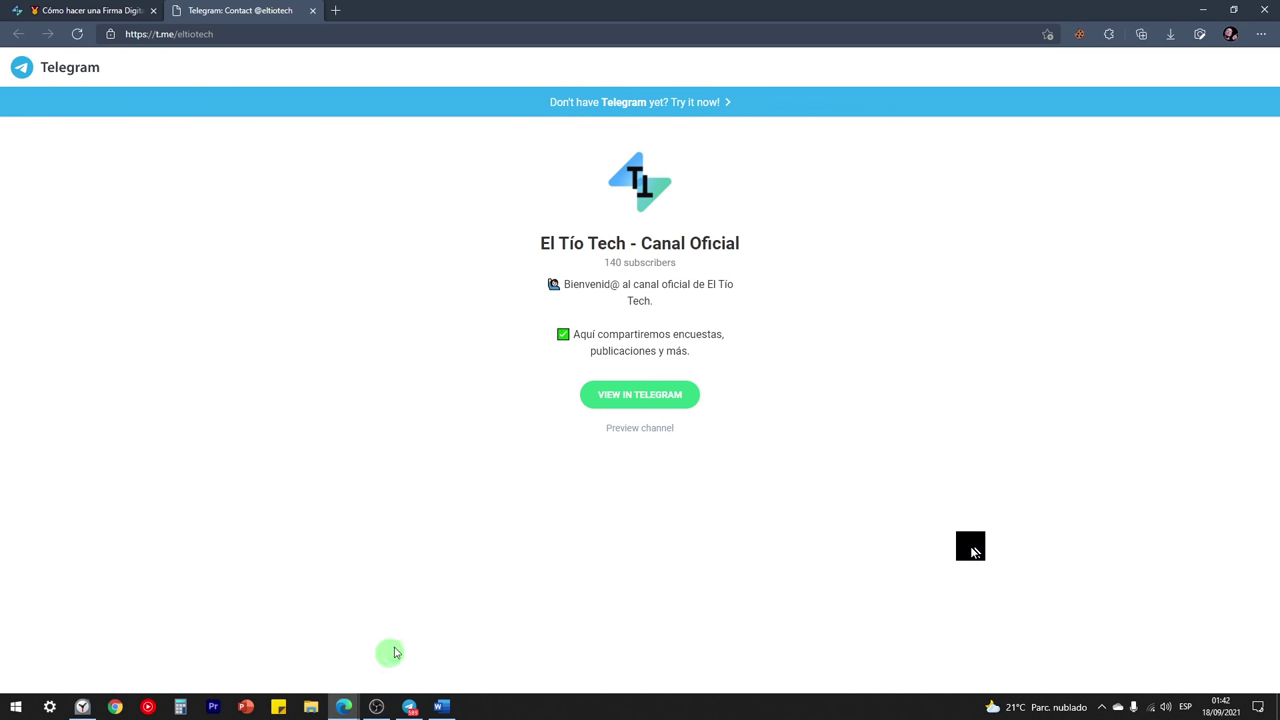
# - From the Firma Digital tab, open the free Word course page and scroll through its modules
pyautogui.click(57, 12)
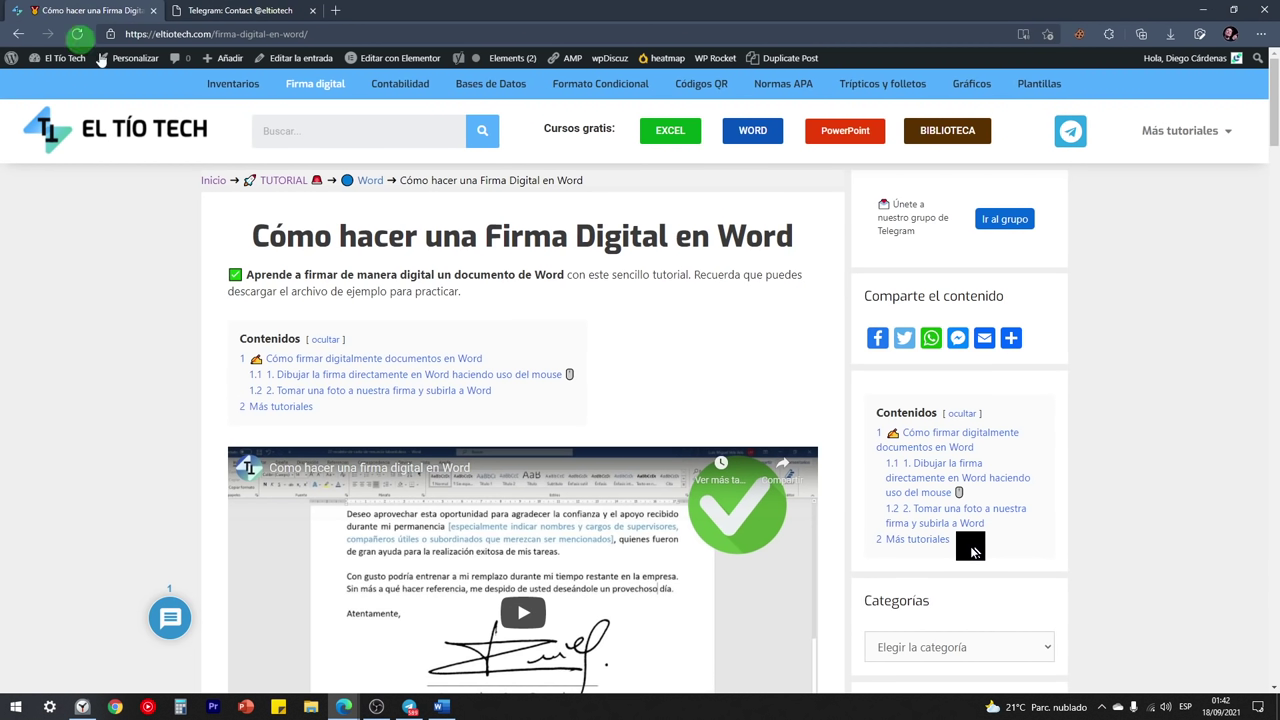
pyautogui.click(762, 134)
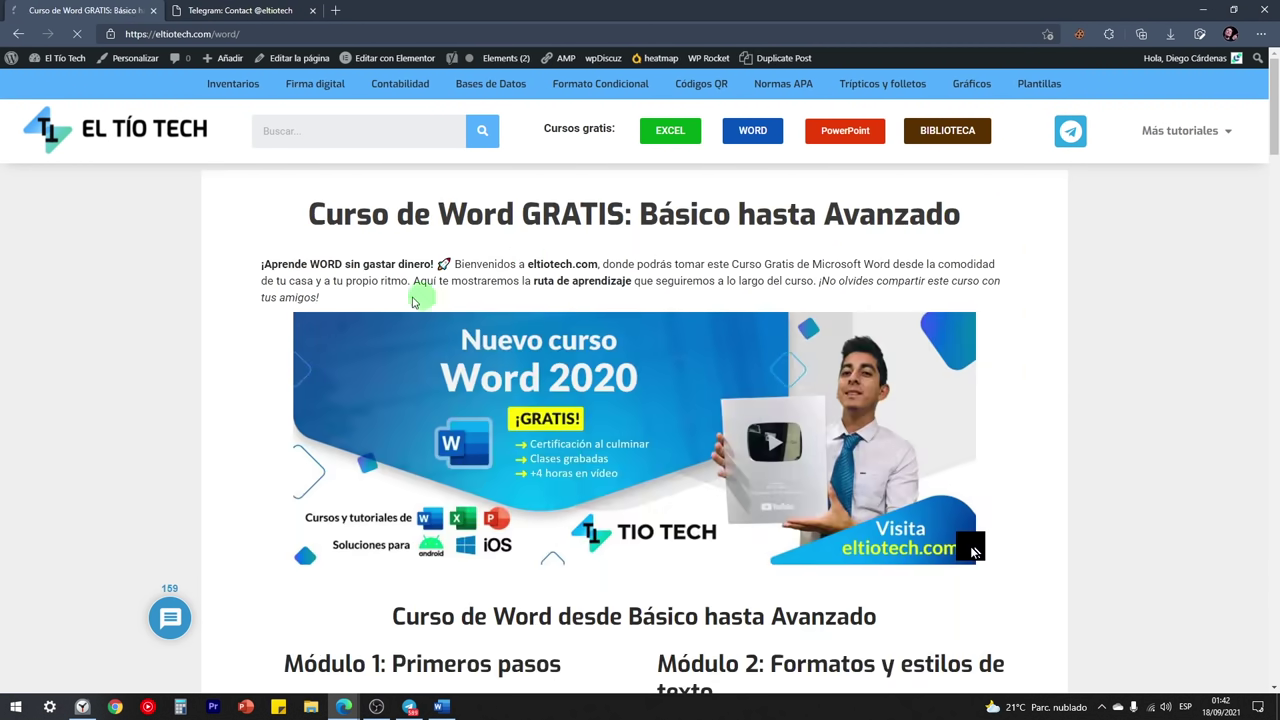
pyautogui.scroll(-5, 423, 286)
pyautogui.scroll(1, 960, 490)
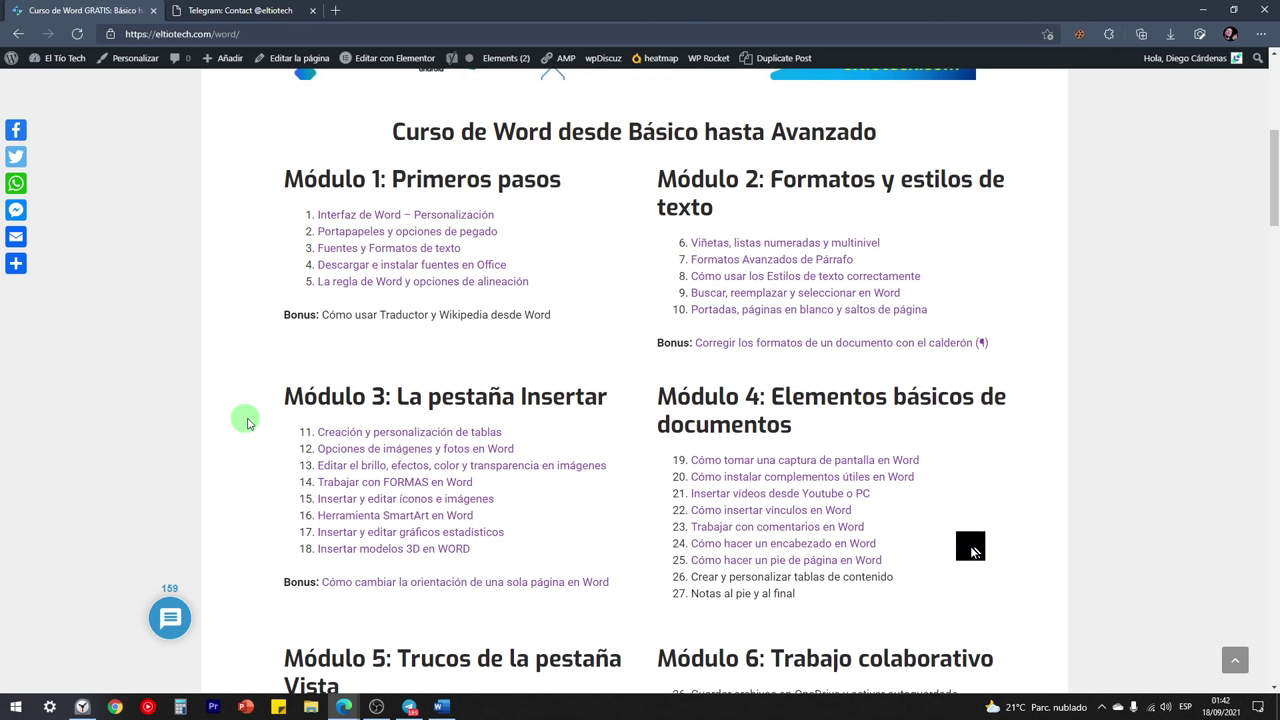
# - Back in Word, highlight the start of the Pellentesque paragraph with the yellow highlighter
pyautogui.click(441, 707)
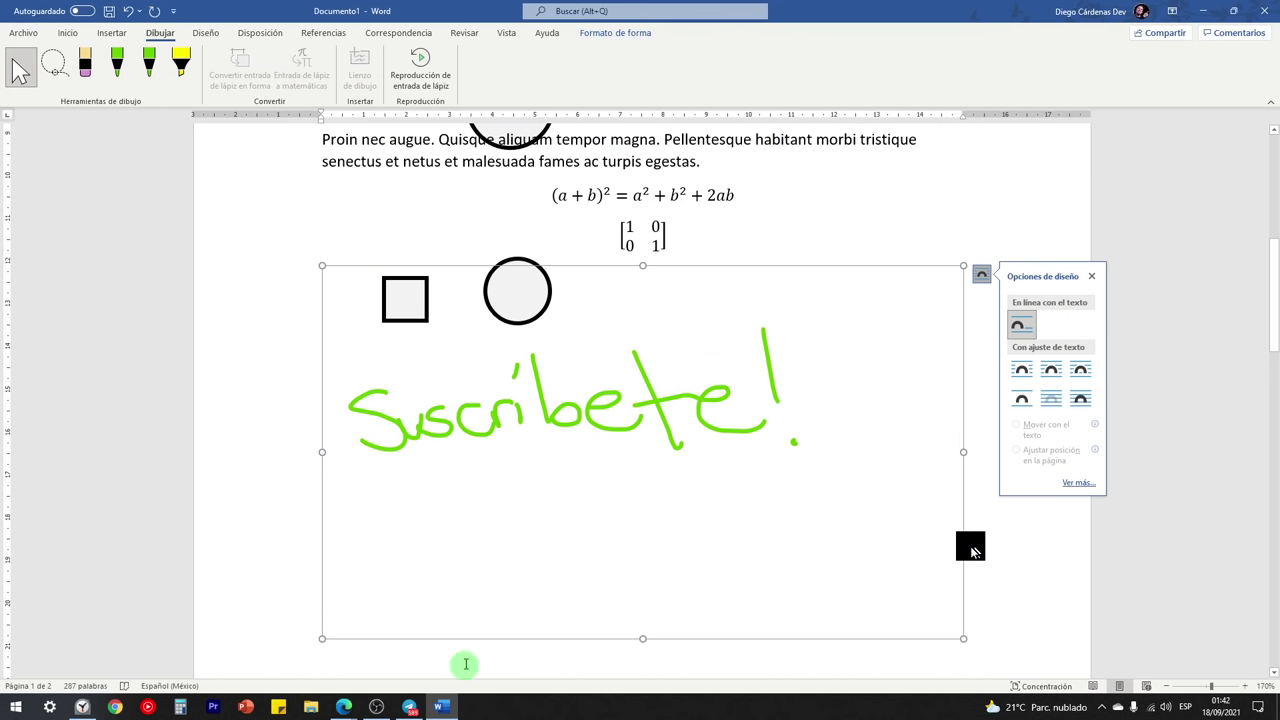
pyautogui.scroll(6, 634, 423)
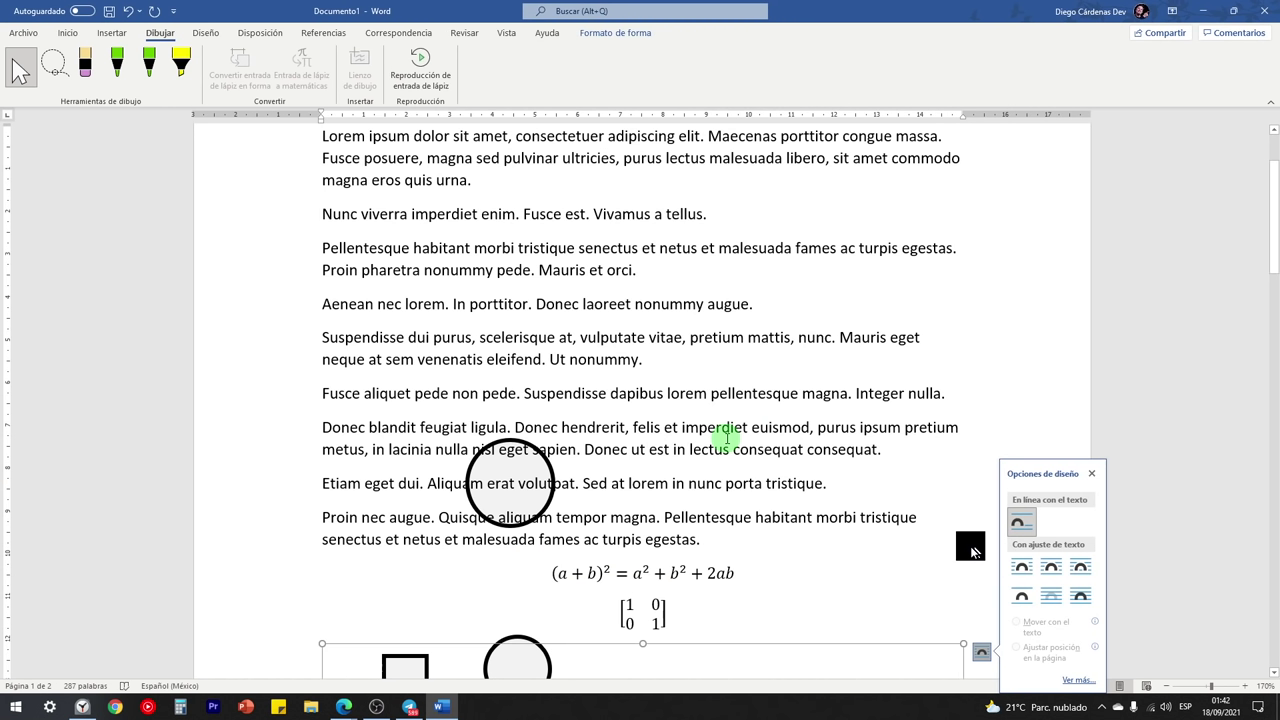
pyautogui.click(183, 72)
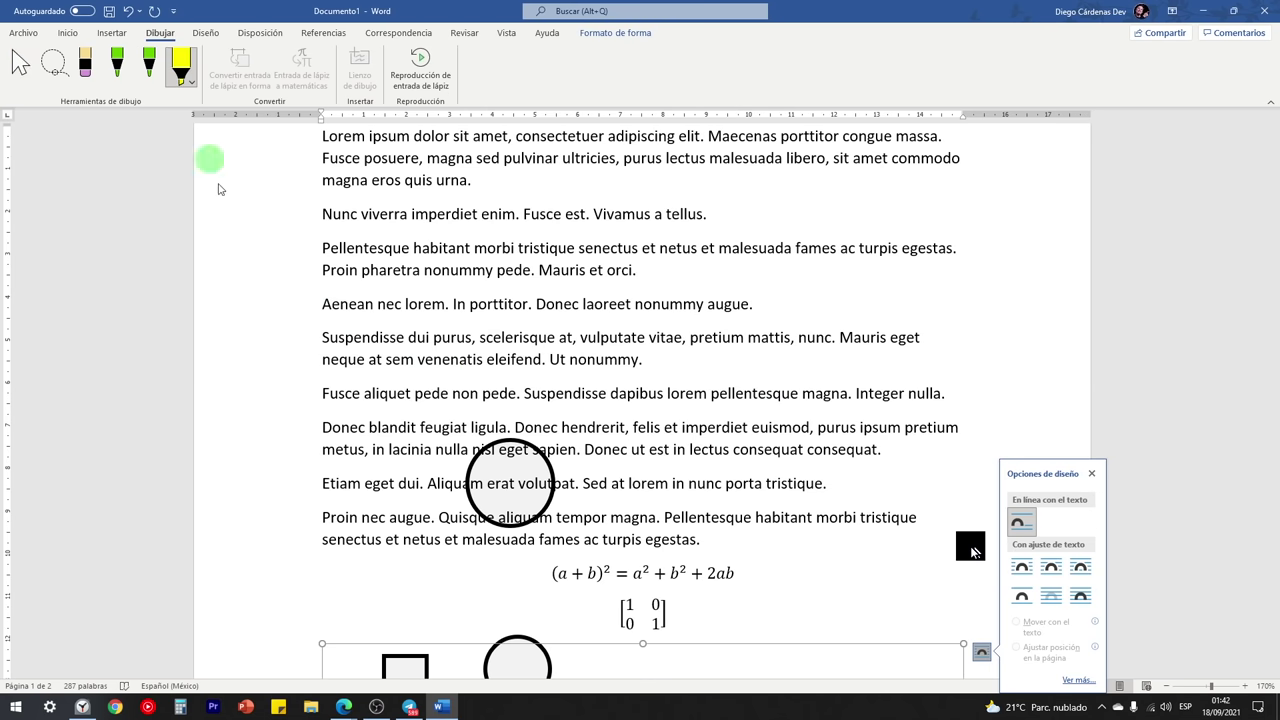
pyautogui.moveTo(325, 244); pyautogui.dragTo(595, 249)
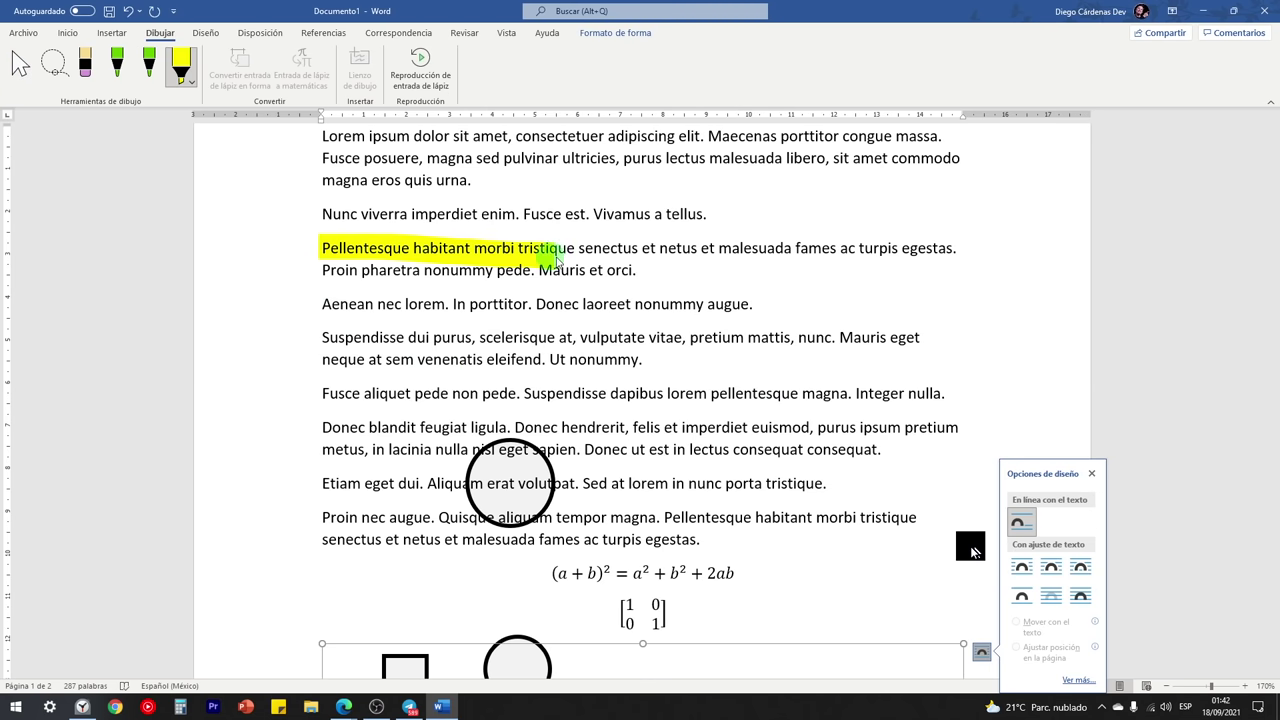
# - Draw a light-blue freehand stroke across the text, then launch PowerPoint from Start
pyautogui.click(148, 72)
pyautogui.click(154, 87)
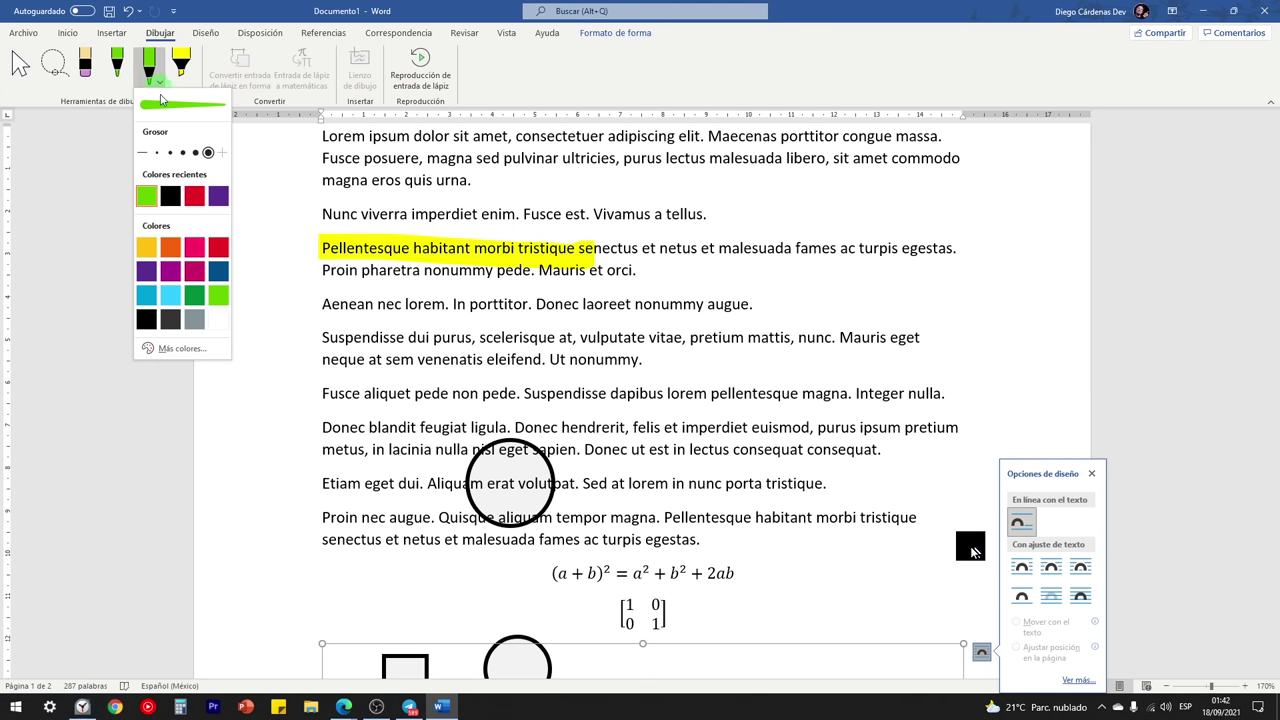
pyautogui.click(167, 300)
pyautogui.moveTo(657, 290); pyautogui.dragTo(510, 432)
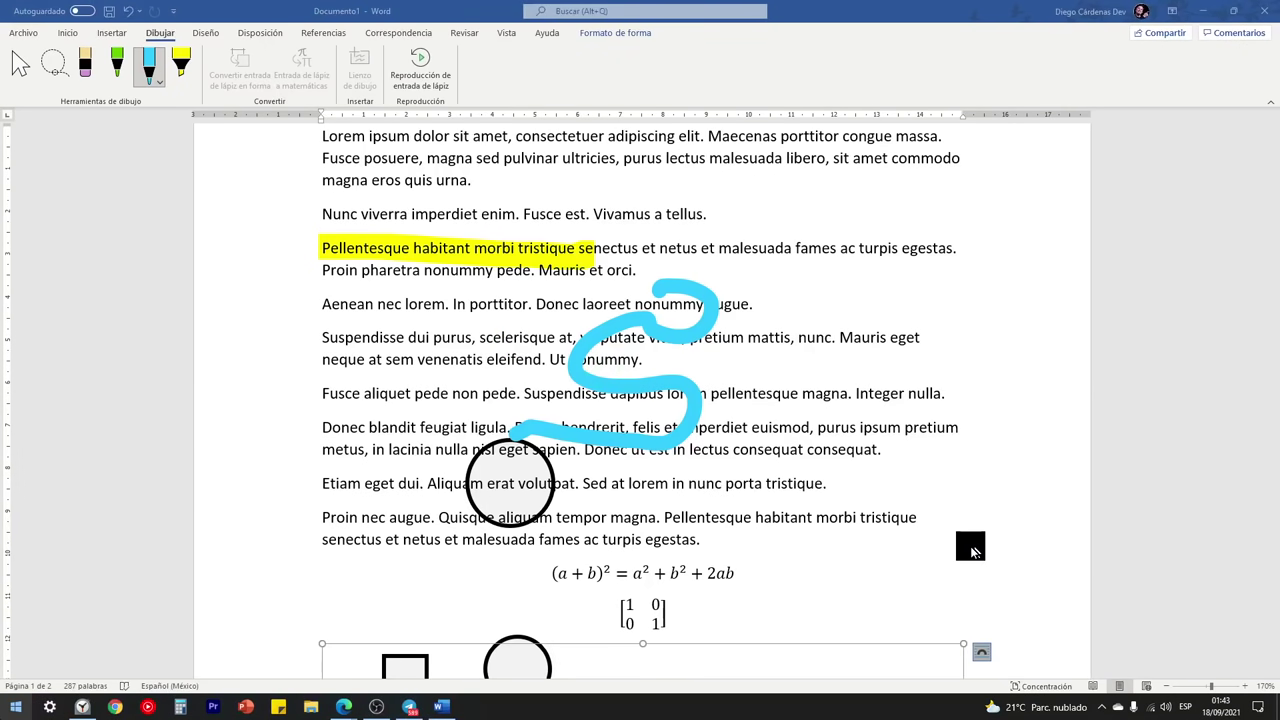
pyautogui.click(16, 706)
pyautogui.click(150, 298)
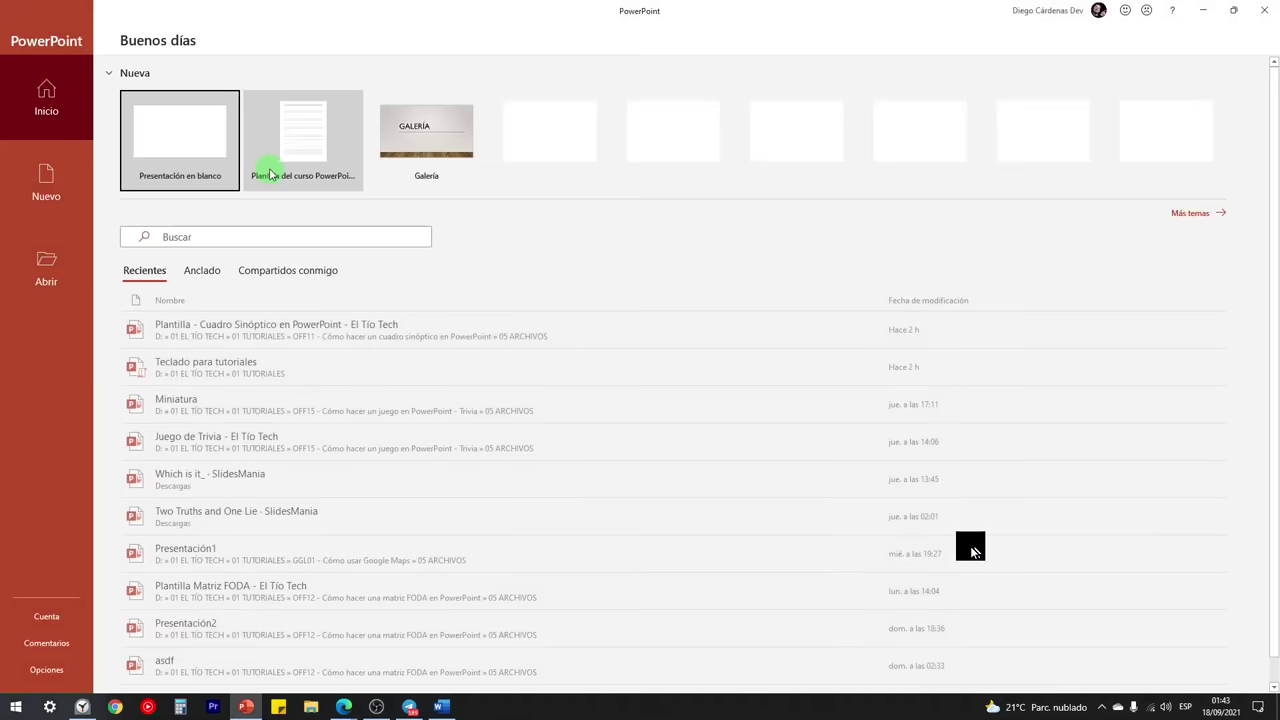
# - Create a blank presentation, delete both placeholders, and hide the guides under Vista
pyautogui.click(186, 137)
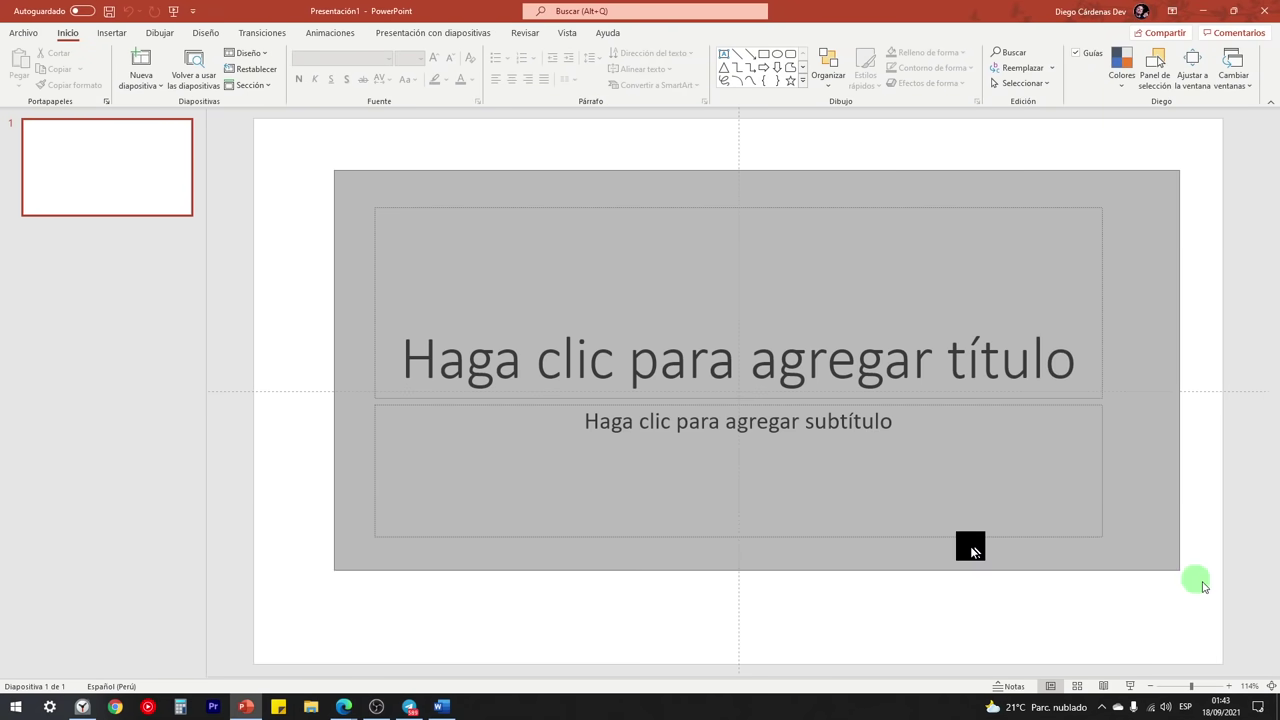
pyautogui.moveTo(336, 172); pyautogui.dragTo(1200, 588)
pyautogui.press('Delete')
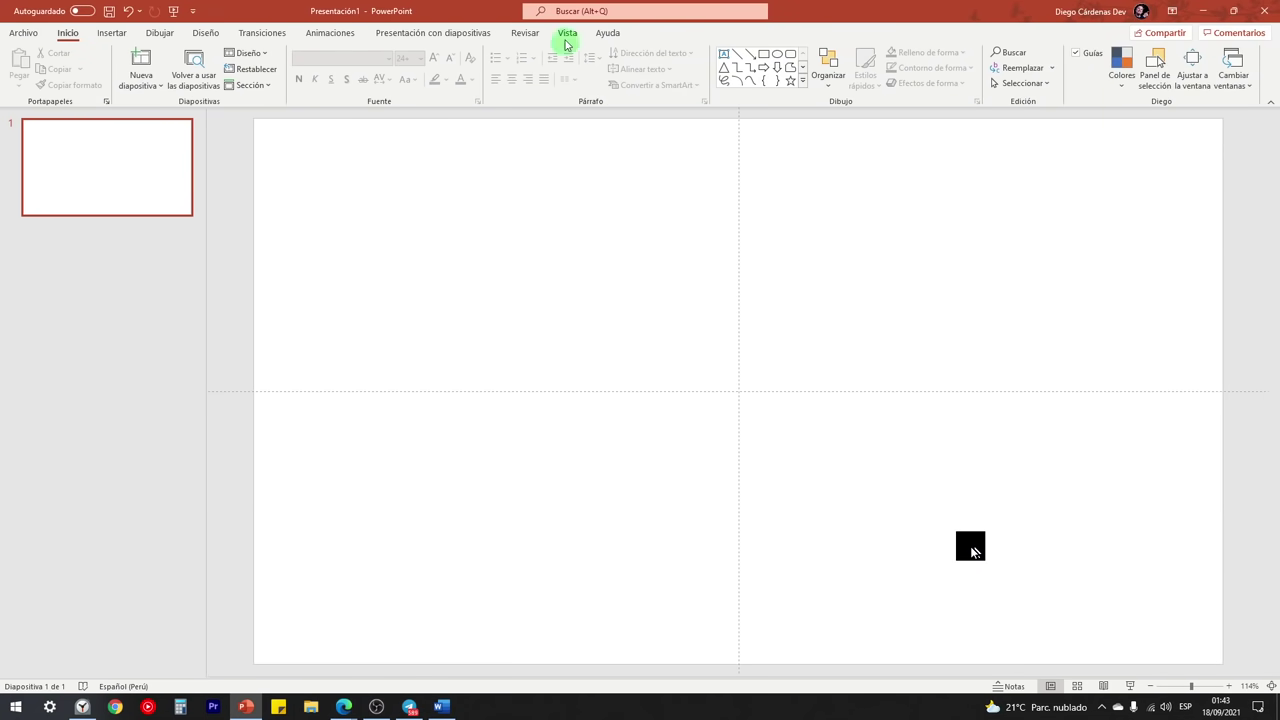
pyautogui.click(567, 33)
pyautogui.click(353, 80)
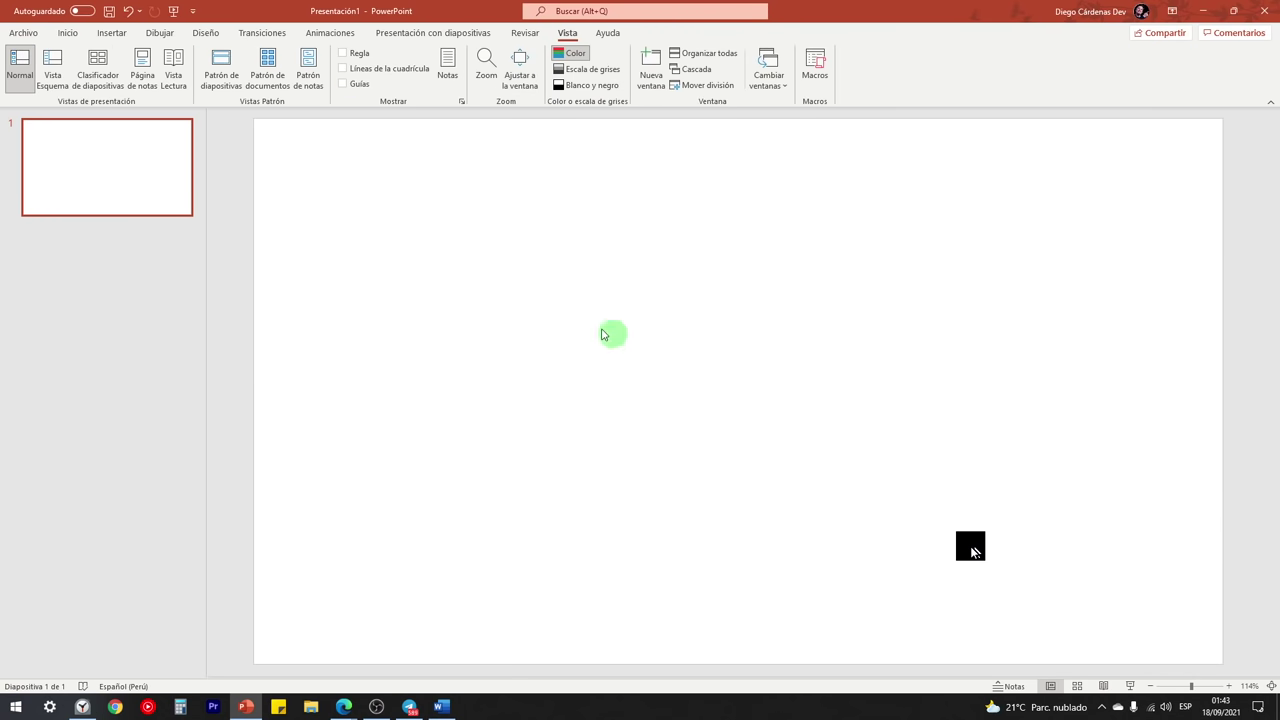
# - Enable the Dibujar tab through ribbon customization and turn on the ruler
pyautogui.click(160, 33)
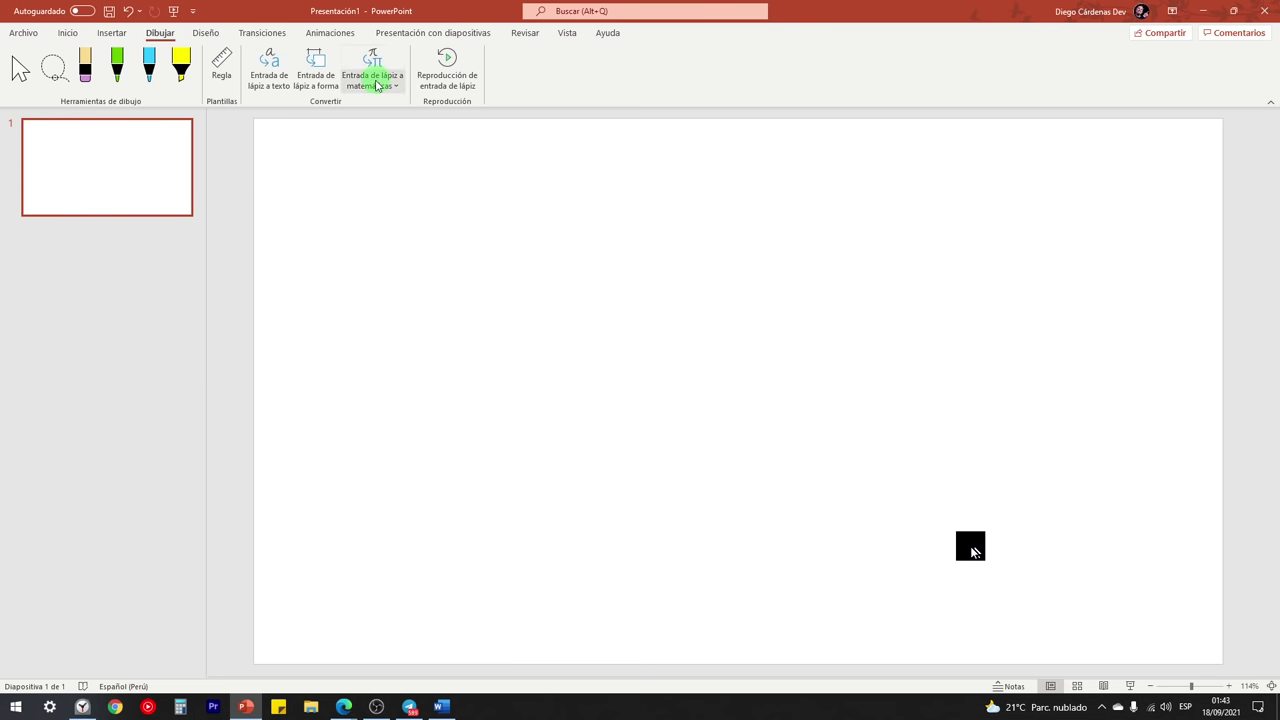
pyautogui.rightClick(170, 100)
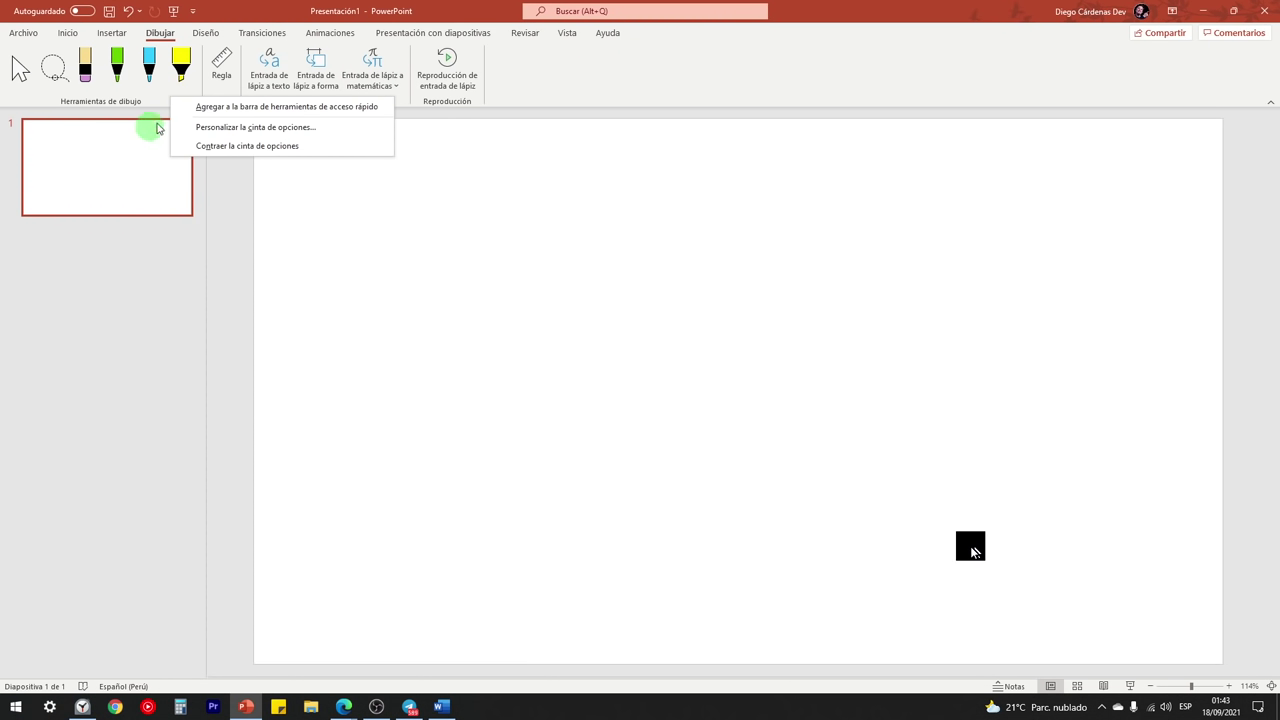
pyautogui.click(210, 127)
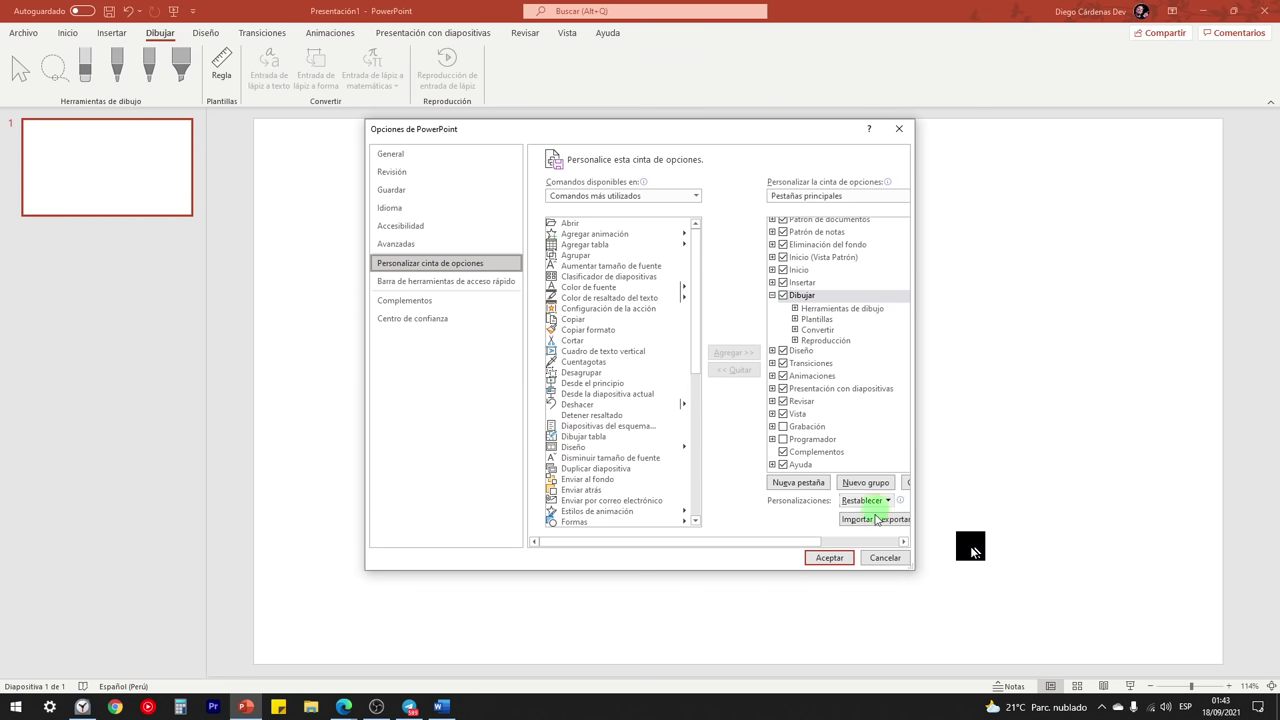
pyautogui.click(829, 557)
pyautogui.click(219, 132)
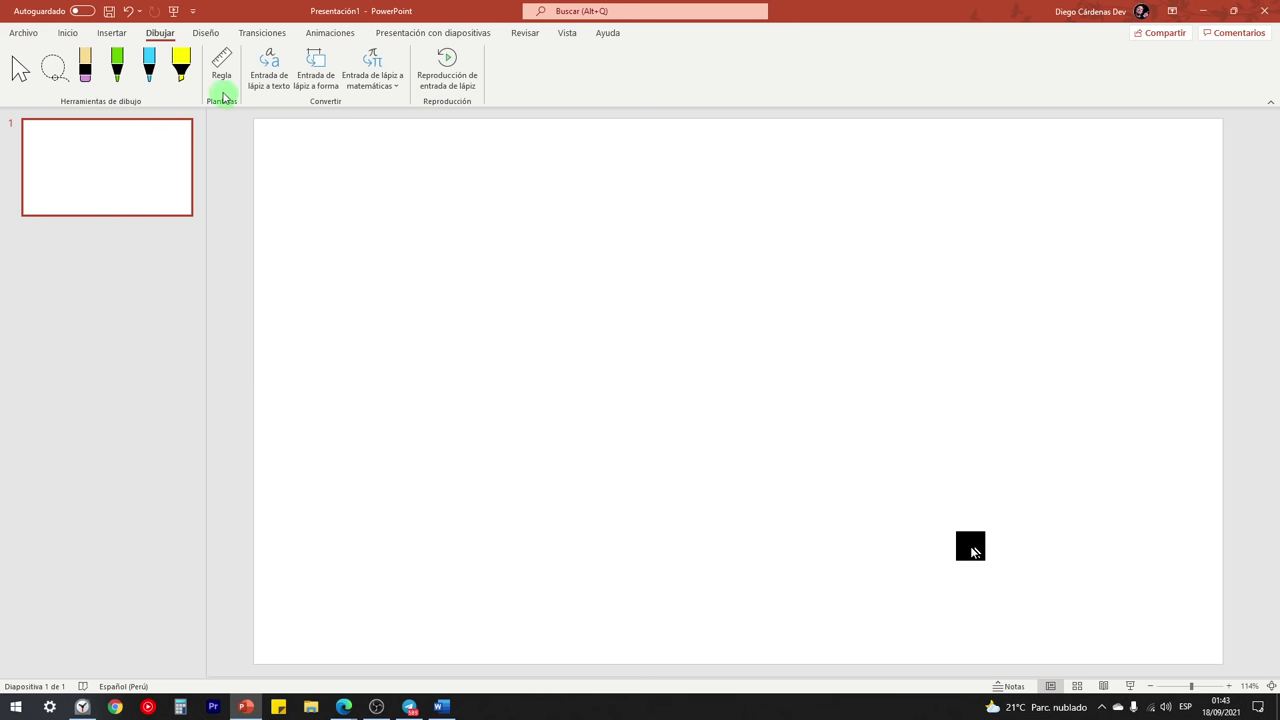
pyautogui.click(221, 68)
# - Draw a straight green diagonal line along the ruler, move the ruler away and turn it off
pyautogui.moveTo(371, 292)
pyautogui.mouseDown()
pyautogui.moveTo(431, 294)
pyautogui.moveTo(637, 249)
pyautogui.moveTo(591, 265)
pyautogui.mouseUp()
pyautogui.click(117, 65)
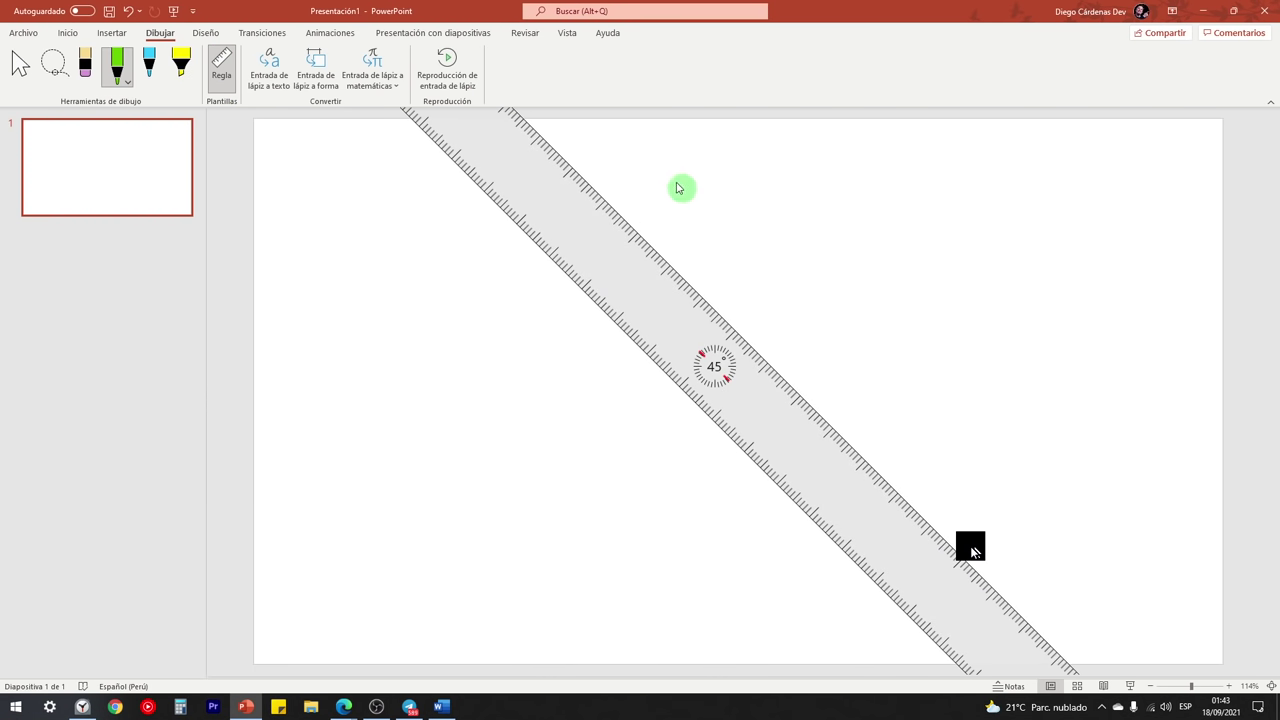
pyautogui.moveTo(560, 143); pyautogui.dragTo(977, 580)
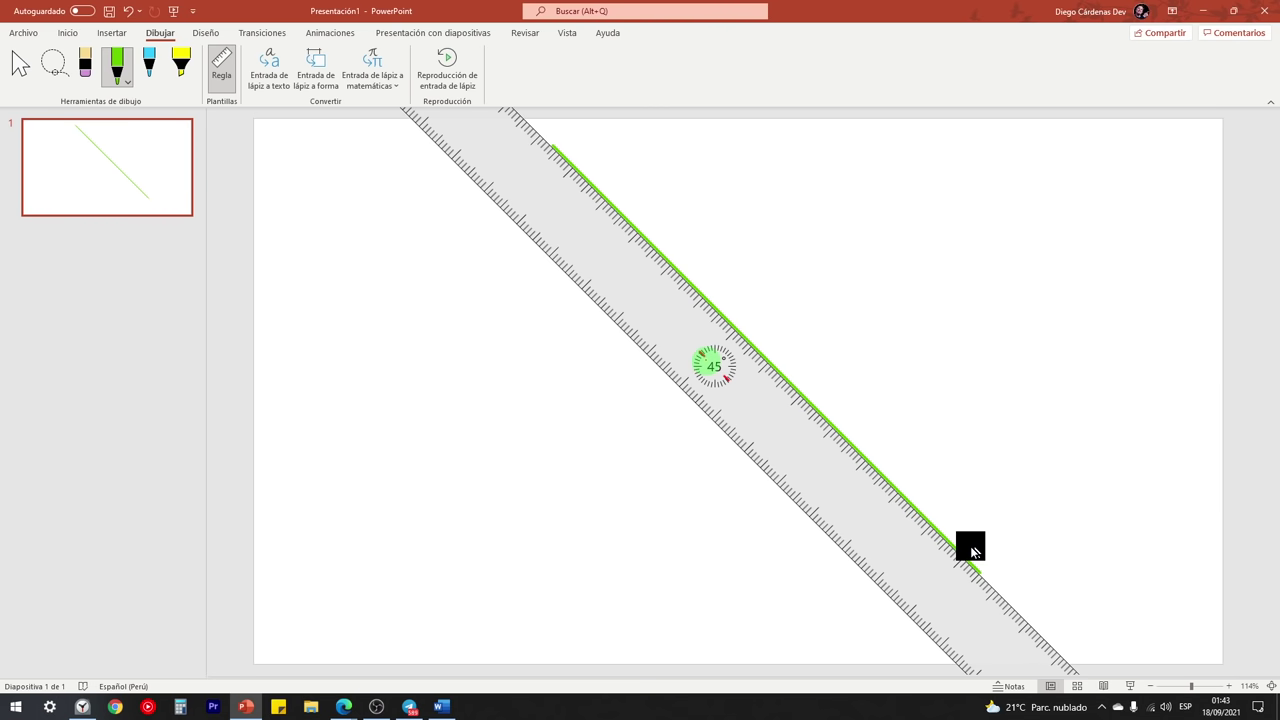
pyautogui.moveTo(716, 352)
pyautogui.mouseDown()
pyautogui.moveTo(657, 300)
pyautogui.moveTo(583, 309)
pyautogui.moveTo(575, 338)
pyautogui.mouseUp()
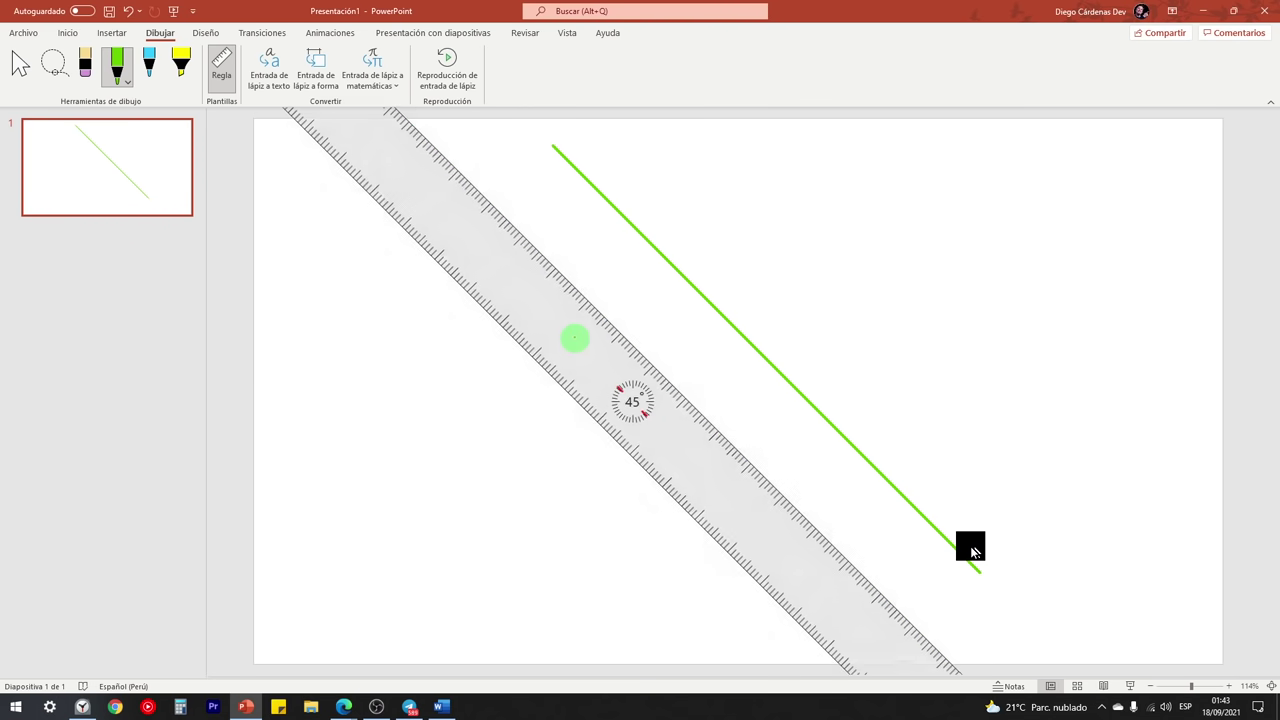
pyautogui.scroll(-3, 645, 412)
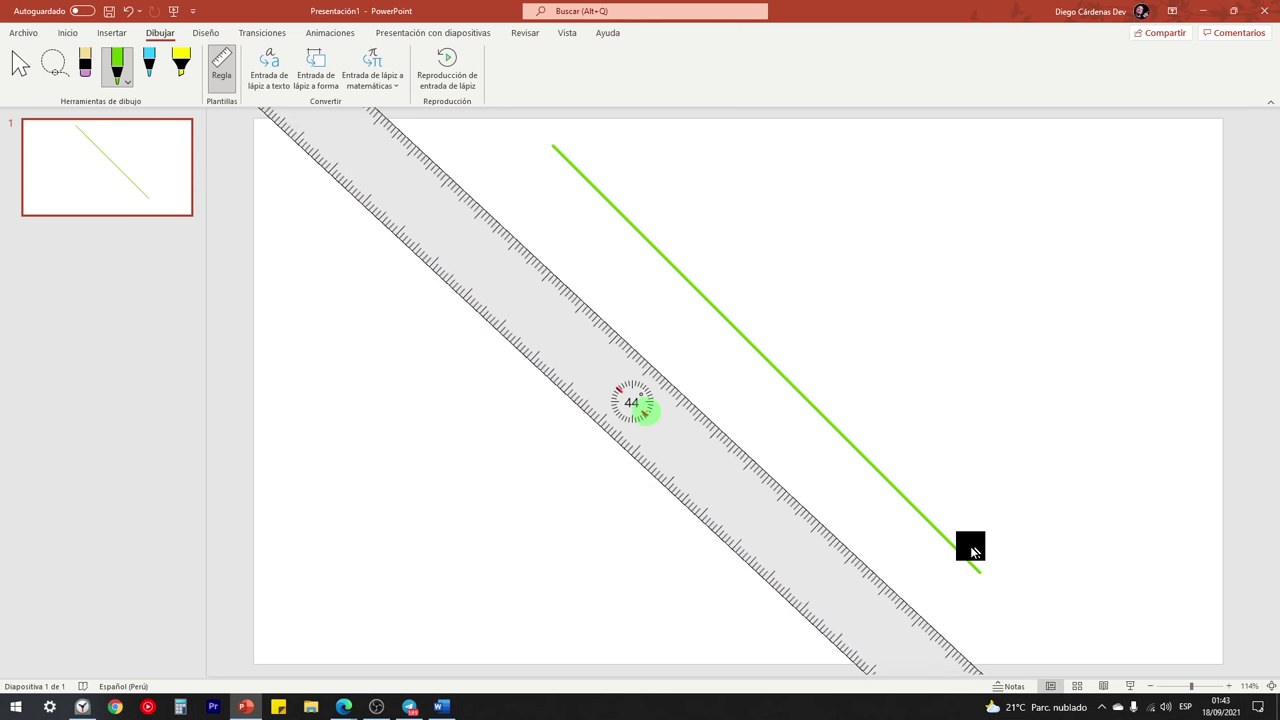
pyautogui.scroll(-6, 645, 412)
pyautogui.scroll(-5, 643, 411)
pyautogui.scroll(-3, 641, 411)
pyautogui.scroll(-4, 643, 410)
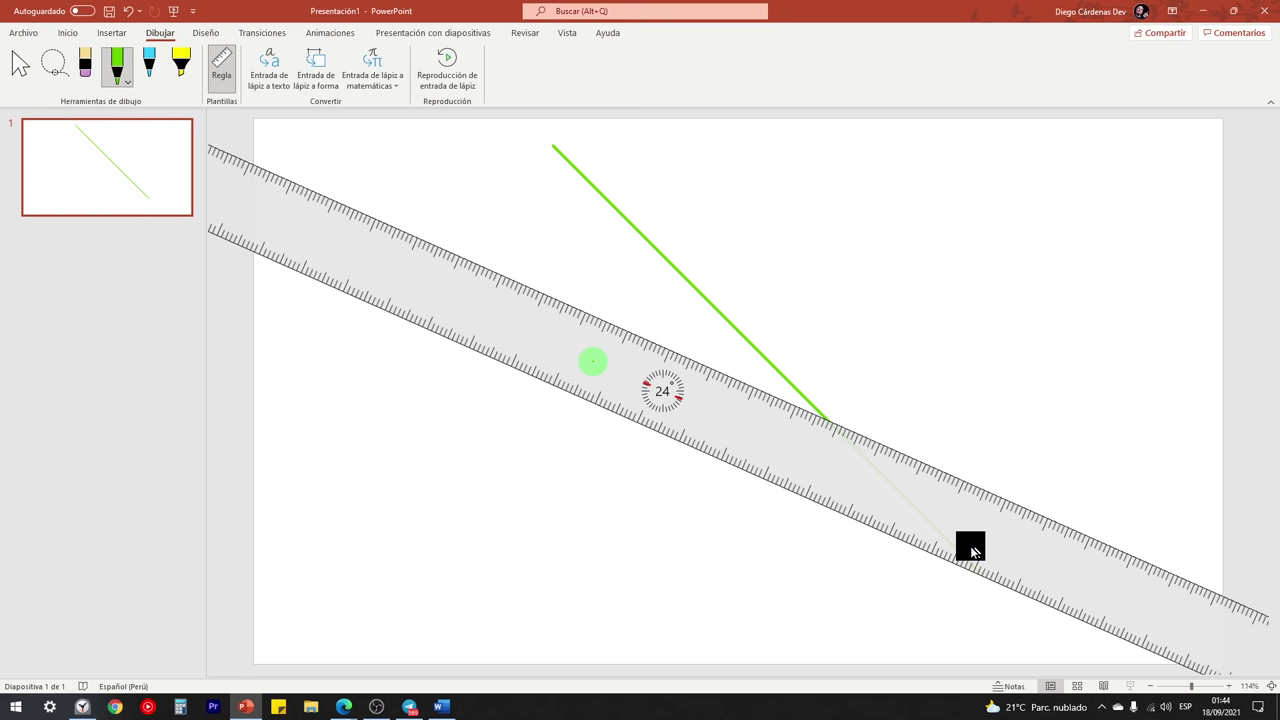
pyautogui.click(224, 78)
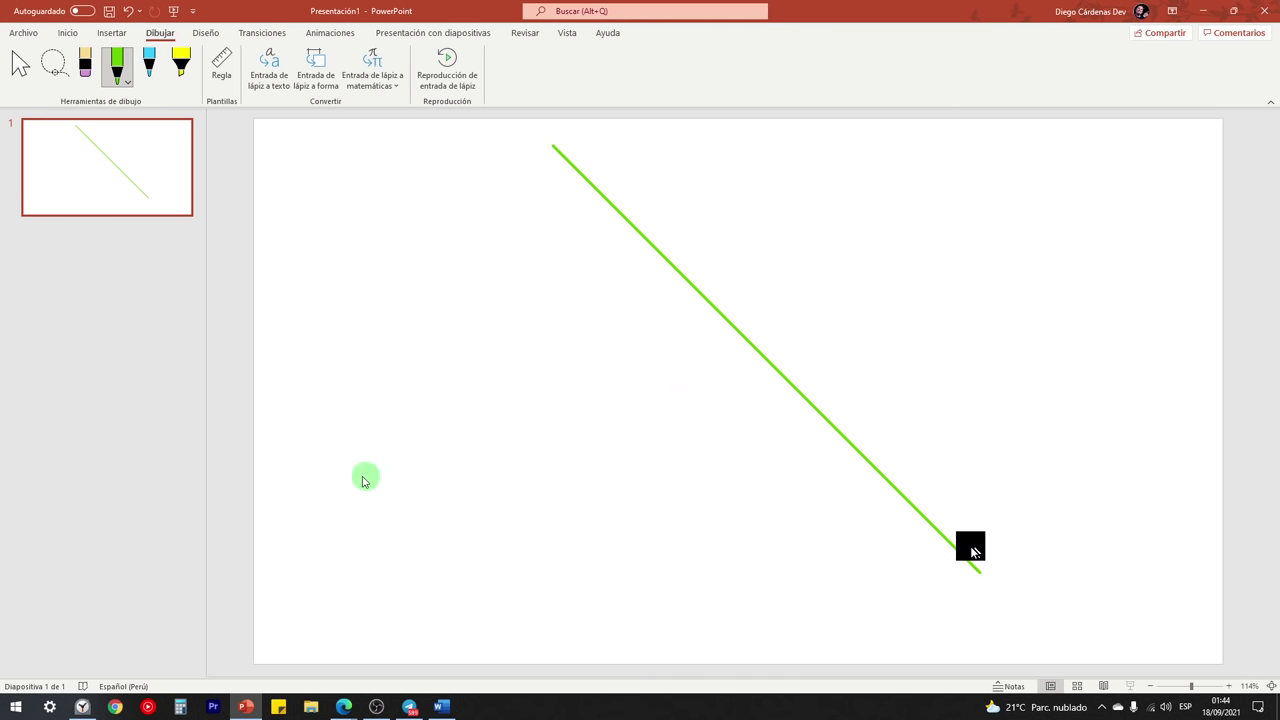
# - Handwrite 'El Tío Tech' on the slide with the green pen
pyautogui.moveTo(334, 423); pyautogui.dragTo(354, 470)
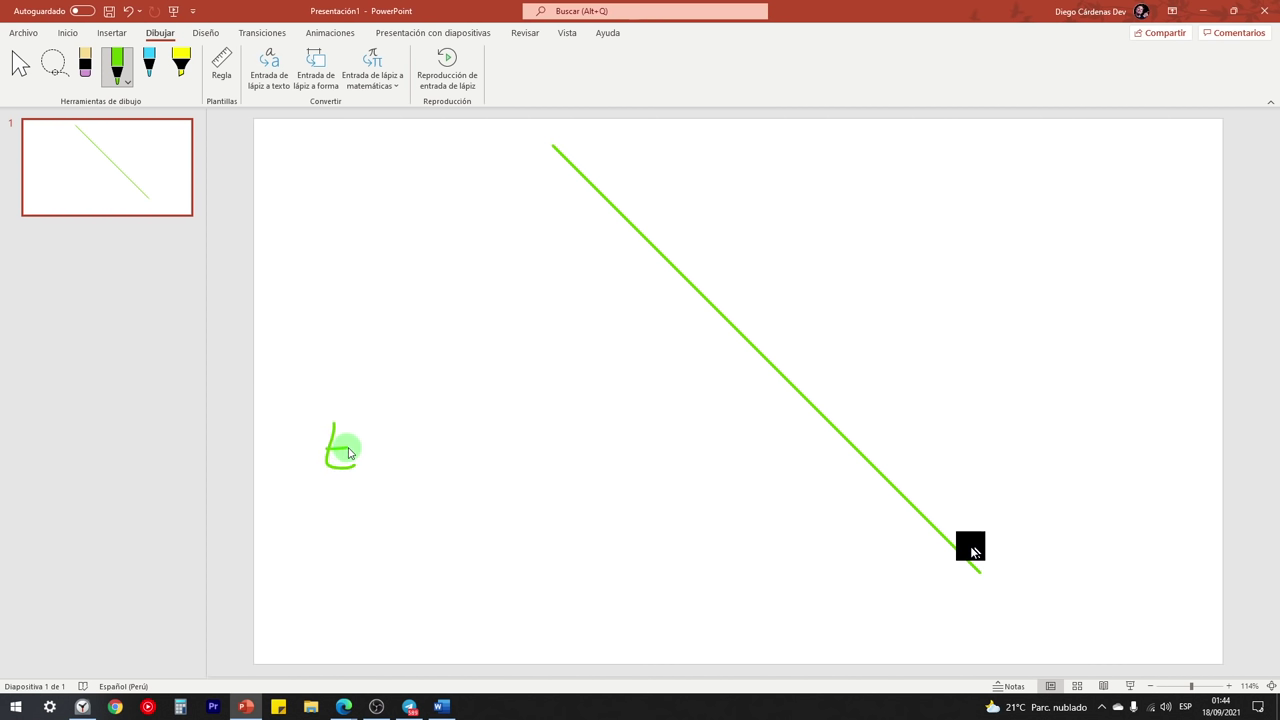
pyautogui.moveTo(329, 426)
pyautogui.mouseDown()
pyautogui.moveTo(358, 425)
pyautogui.moveTo(369, 465)
pyautogui.mouseUp()
pyautogui.moveTo(416, 428)
pyautogui.mouseDown()
pyautogui.moveTo(417, 465)
pyautogui.moveTo(437, 430)
pyautogui.moveTo(438, 456)
pyautogui.mouseUp()
pyautogui.moveTo(521, 420)
pyautogui.mouseDown()
pyautogui.moveTo(522, 470)
pyautogui.moveTo(544, 420)
pyautogui.moveTo(536, 458)
pyautogui.mouseUp()
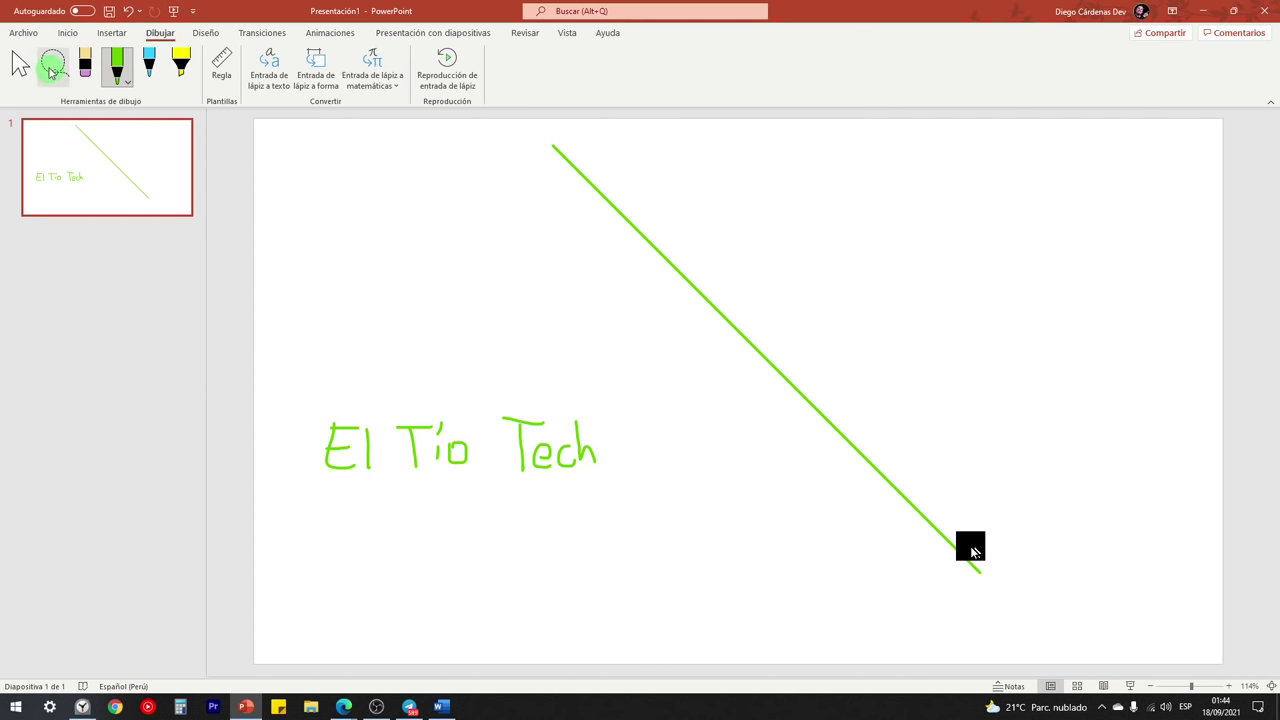
# - Lasso the handwriting and convert it to typed text with Entrada de lápiz a texto
pyautogui.click(53, 65)
pyautogui.moveTo(331, 400)
pyautogui.mouseDown()
pyautogui.moveTo(309, 403)
pyautogui.moveTo(417, 537)
pyautogui.moveTo(598, 376)
pyautogui.moveTo(500, 354)
pyautogui.mouseUp()
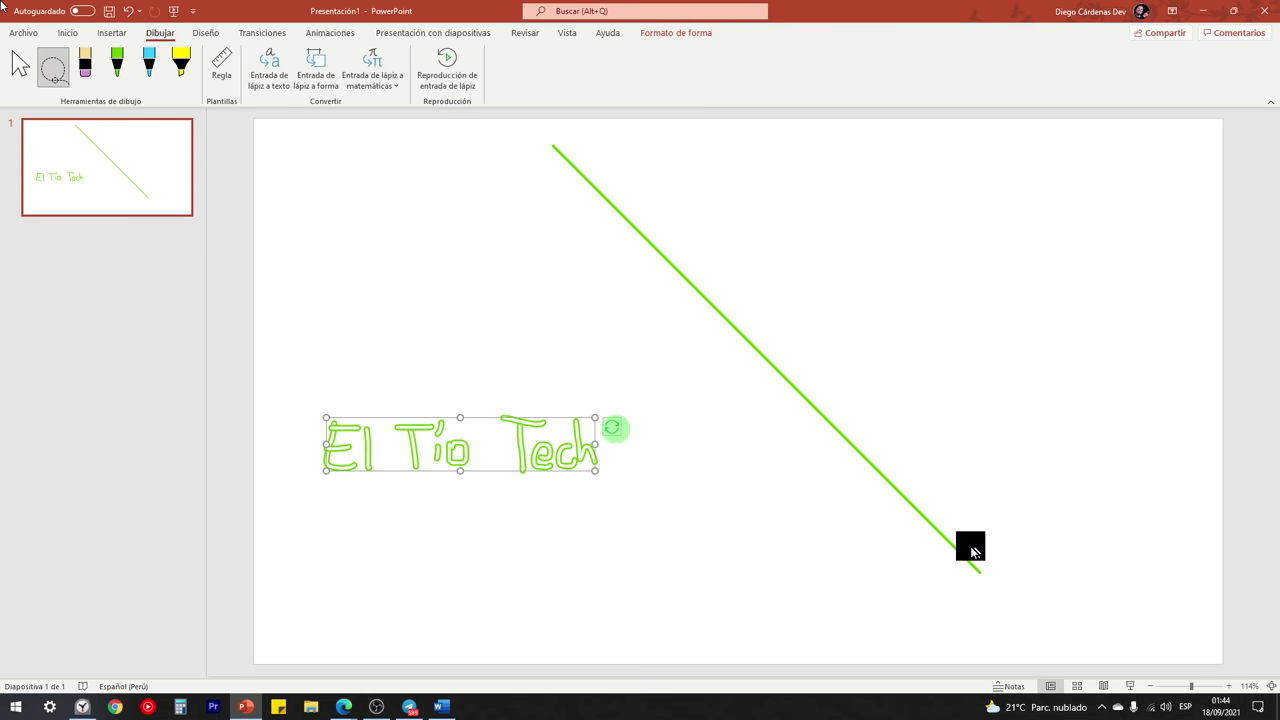
pyautogui.click(613, 428)
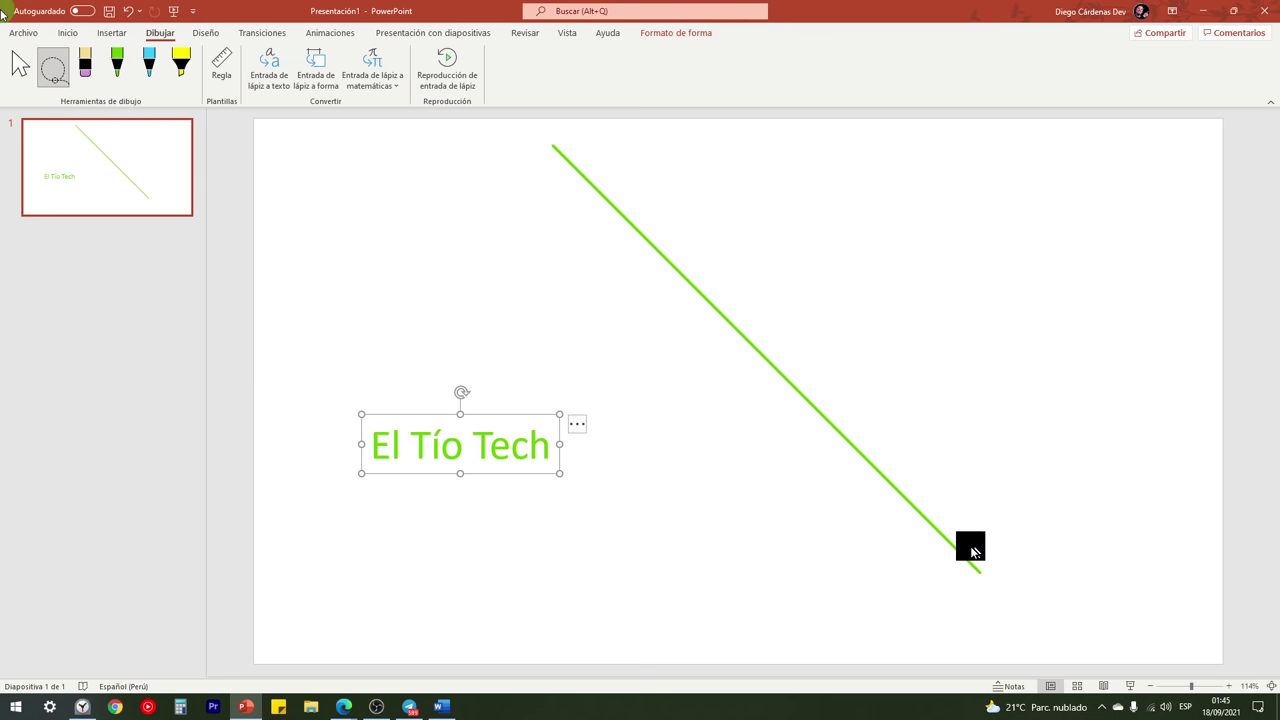
pyautogui.click(396, 438)
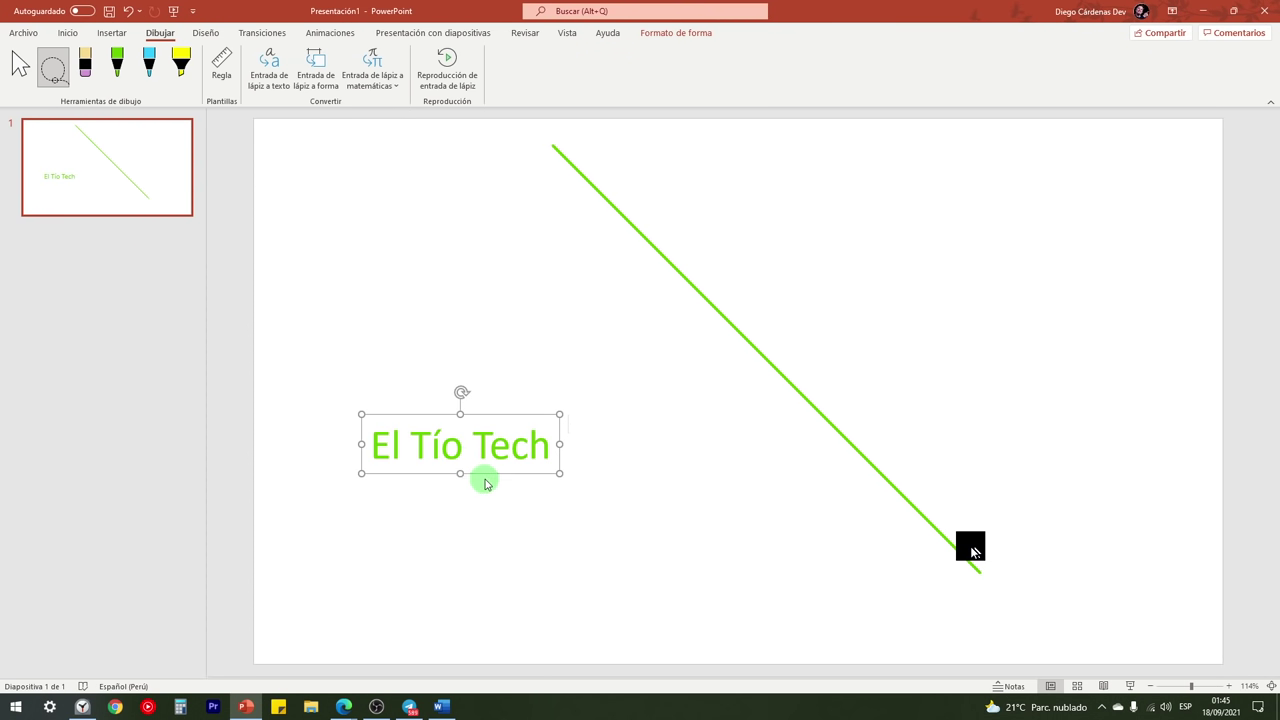
pyautogui.click(487, 481)
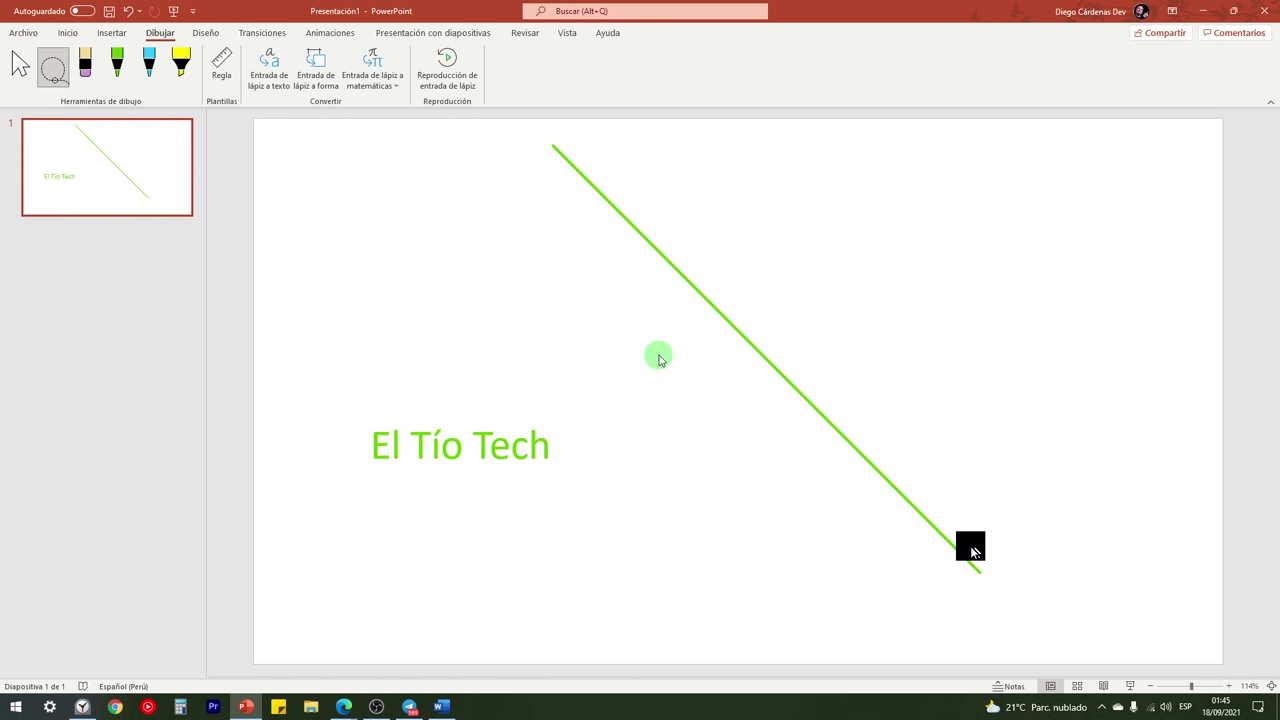
# - Add a new blank slide from Inicio > Nueva diapositiva > En blanco
pyautogui.click(67, 32)
pyautogui.click(140, 86)
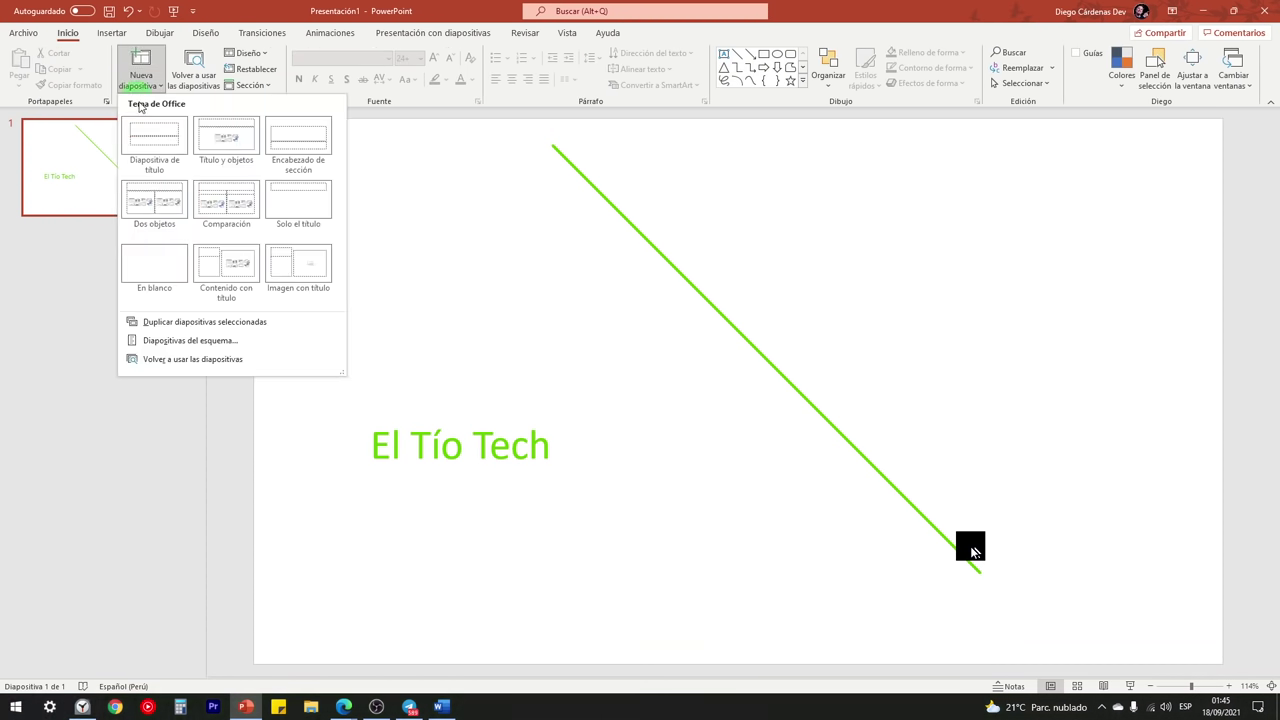
pyautogui.click(152, 252)
# - Choose the galaxy ink texture for the pen and write an S on the slide
pyautogui.click(162, 34)
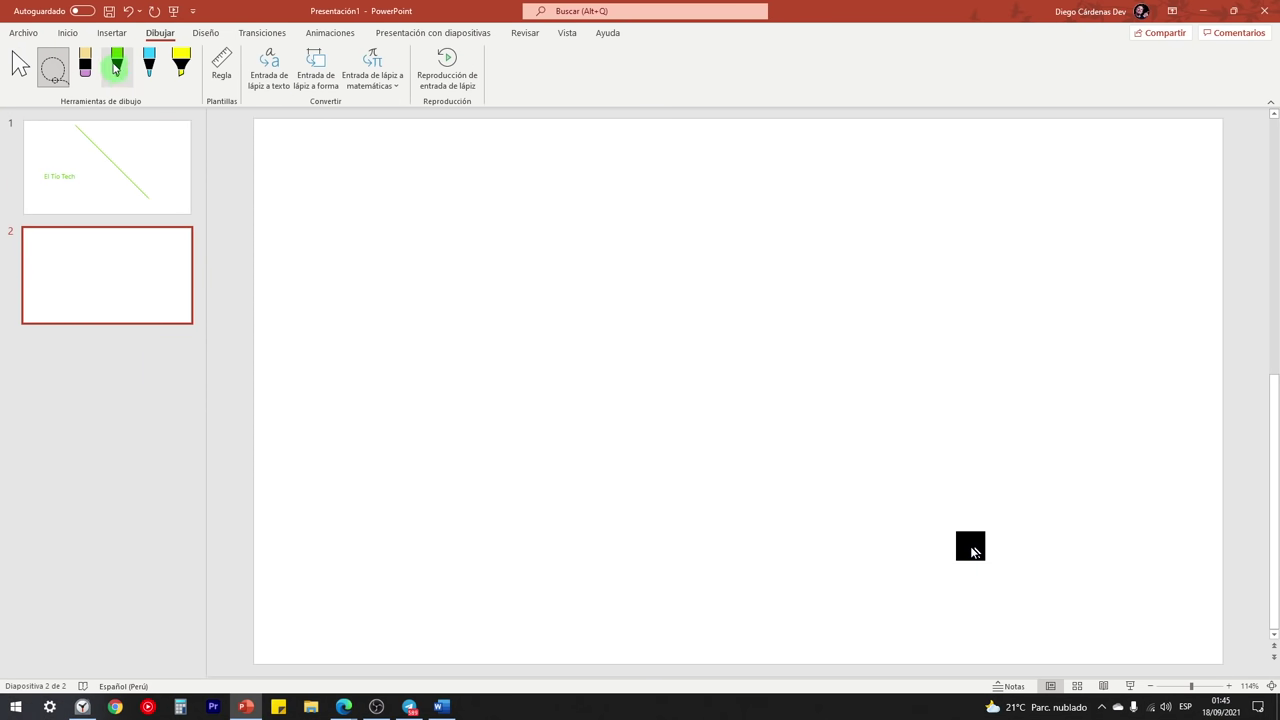
pyautogui.click(115, 68)
pyautogui.click(125, 80)
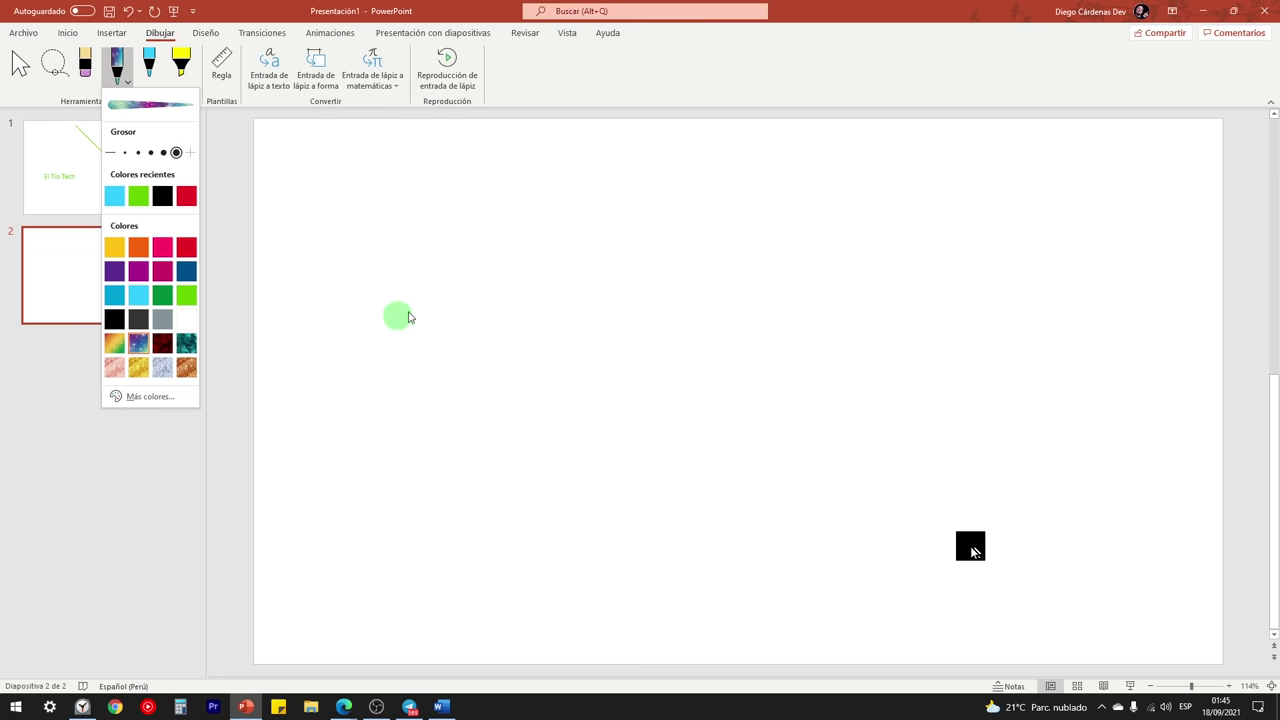
pyautogui.moveTo(385, 240); pyautogui.dragTo(335, 318)
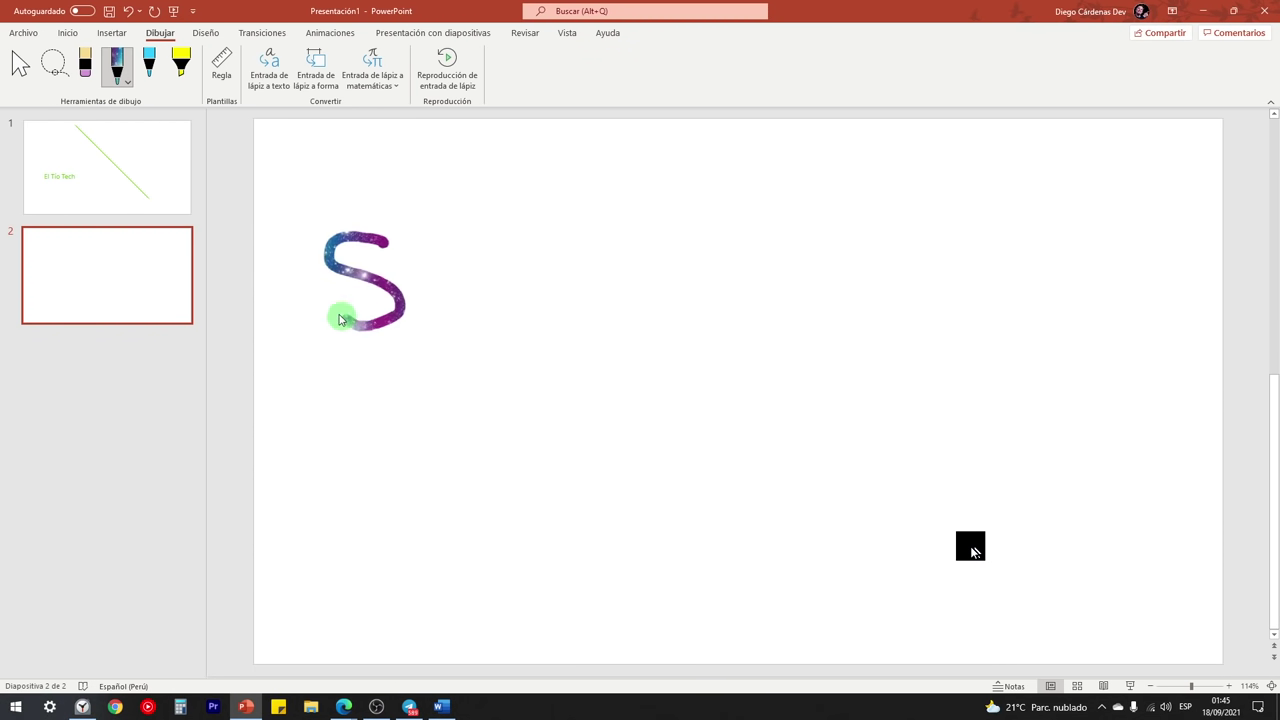
# - Finish writing 'SUSCRÍBANSE' in galaxy ink, including the accent over the I
pyautogui.moveTo(415, 270); pyautogui.dragTo(460, 330)
pyautogui.moveTo(515, 268); pyautogui.dragTo(480, 326)
pyautogui.moveTo(600, 268)
pyautogui.mouseDown()
pyautogui.moveTo(586, 323)
pyautogui.moveTo(610, 325)
pyautogui.mouseUp()
pyautogui.moveTo(625, 262)
pyautogui.mouseDown()
pyautogui.moveTo(638, 338)
pyautogui.moveTo(695, 335)
pyautogui.mouseUp()
pyautogui.moveTo(716, 262); pyautogui.dragTo(711, 328)
pyautogui.moveTo(718, 205)
pyautogui.mouseDown()
pyautogui.moveTo(705, 228)
pyautogui.moveTo(747, 312)
pyautogui.mouseUp()
pyautogui.moveTo(747, 240)
pyautogui.mouseDown()
pyautogui.moveTo(791, 277)
pyautogui.moveTo(889, 317)
pyautogui.mouseUp()
pyautogui.moveTo(832, 276); pyautogui.dragTo(898, 271)
pyautogui.moveTo(930, 320)
pyautogui.mouseDown()
pyautogui.moveTo(980, 309)
pyautogui.moveTo(987, 240)
pyautogui.mouseUp()
pyautogui.moveTo(1050, 236); pyautogui.dragTo(1025, 320)
pyautogui.moveTo(1092, 252); pyautogui.dragTo(1143, 320)
# - Draw a heart below the word and an arrow at the right, then present the slide
pyautogui.moveTo(1092, 285)
pyautogui.mouseDown()
pyautogui.moveTo(1135, 272)
pyautogui.moveTo(1147, 242)
pyautogui.mouseUp()
pyautogui.moveTo(706, 460)
pyautogui.mouseDown()
pyautogui.moveTo(640, 428)
pyautogui.moveTo(705, 568)
pyautogui.mouseUp()
pyautogui.moveTo(707, 462); pyautogui.dragTo(705, 568)
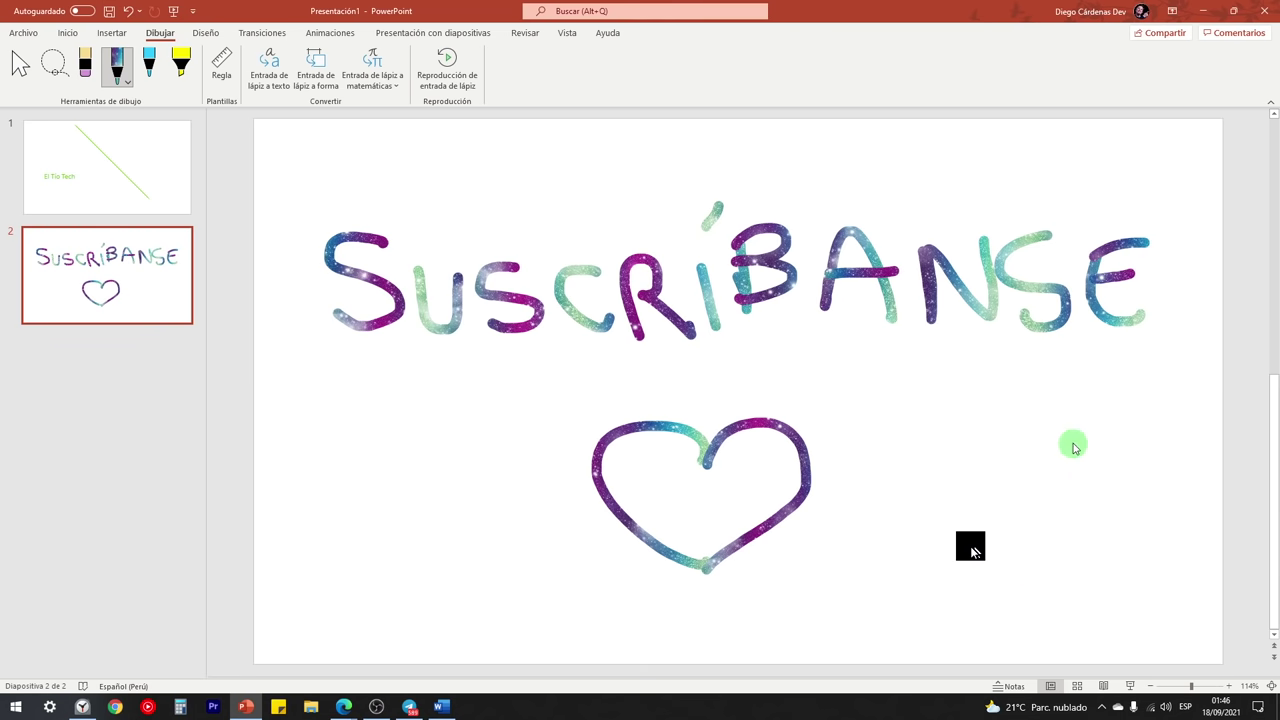
pyautogui.moveTo(983, 380); pyautogui.dragTo(1055, 462)
pyautogui.moveTo(1087, 418)
pyautogui.mouseDown()
pyautogui.moveTo(1069, 509)
pyautogui.moveTo(987, 461)
pyautogui.mouseUp()
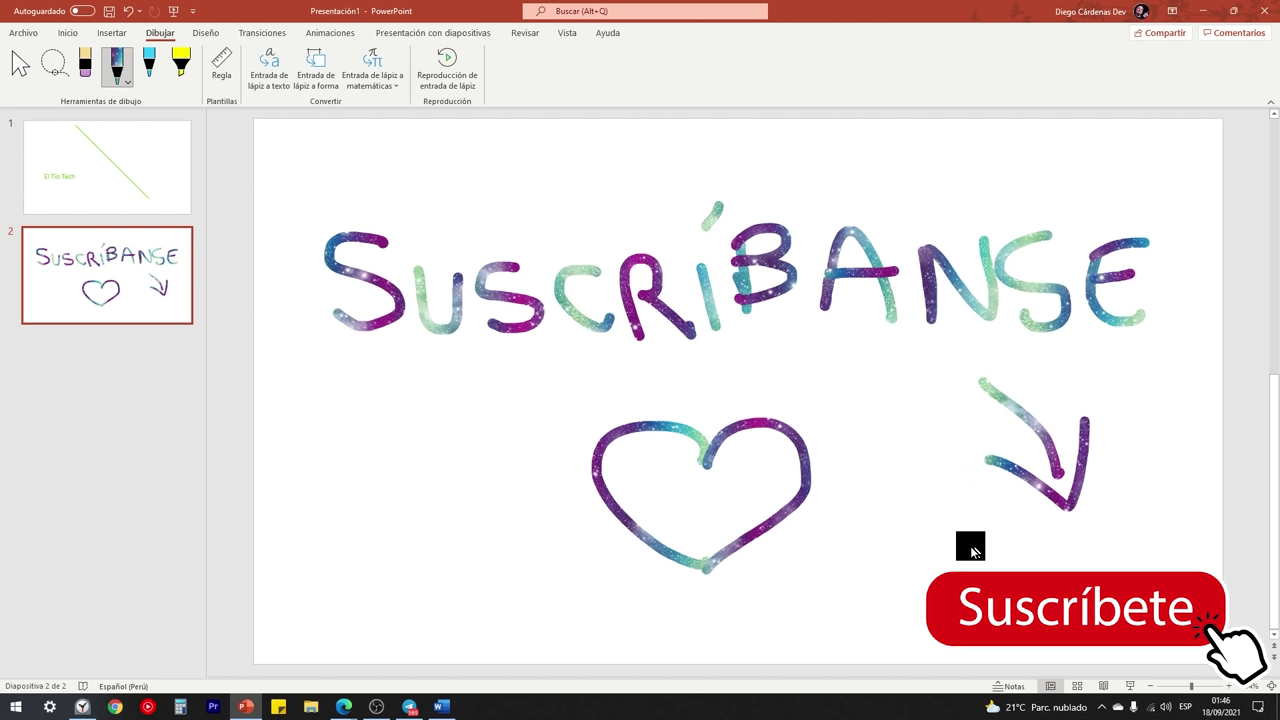
pyautogui.click(1133, 685)
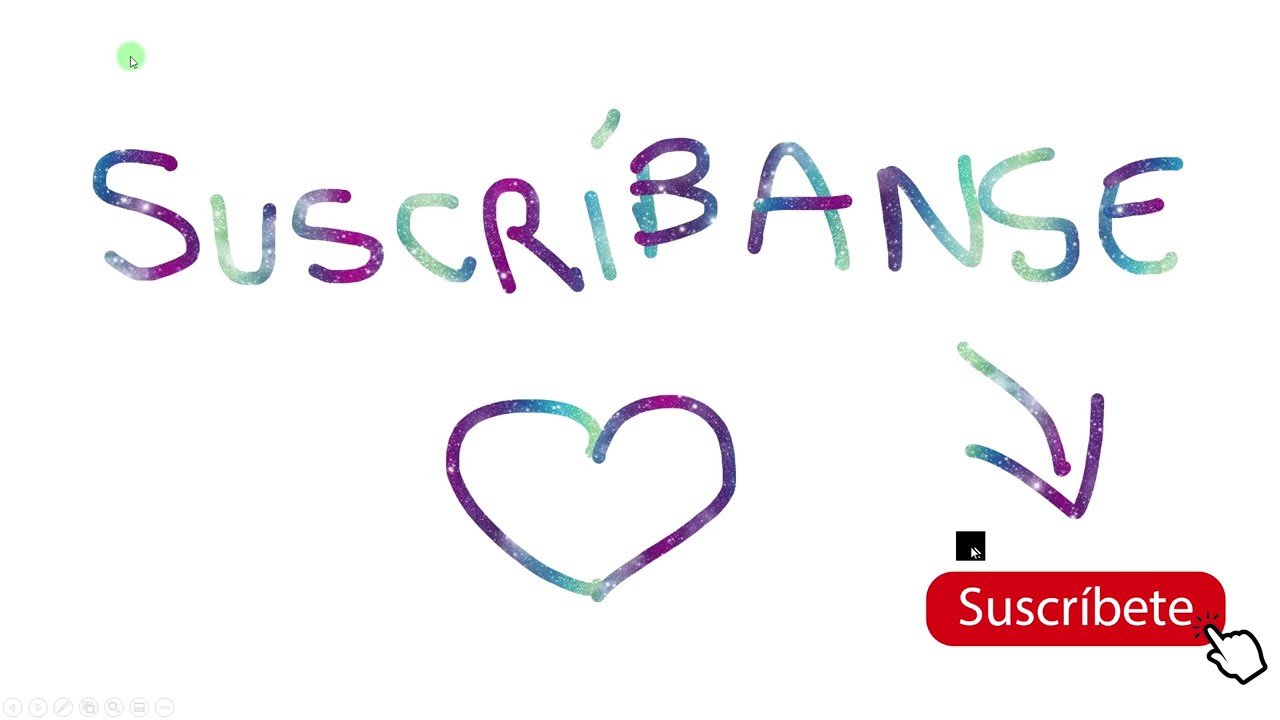
# - Annotate the slide in red ink during the show, then end it and click Mantener
pyautogui.click(66, 707)
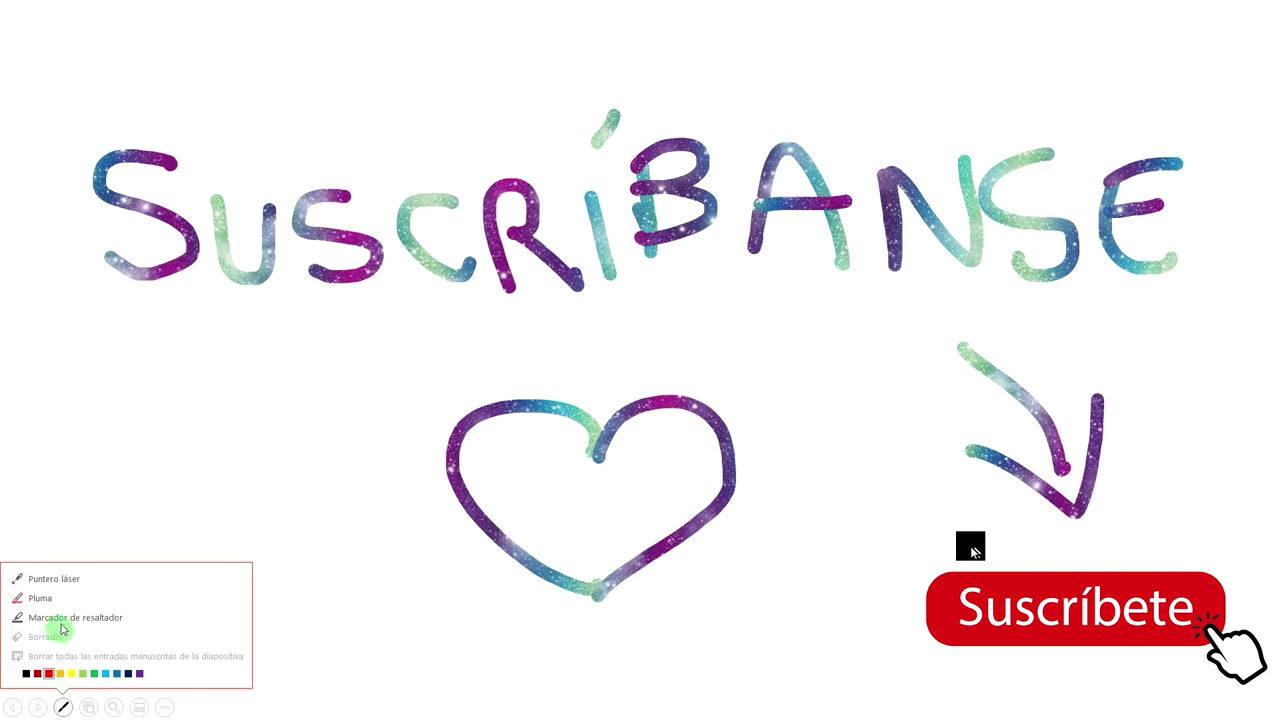
pyautogui.click(40, 600)
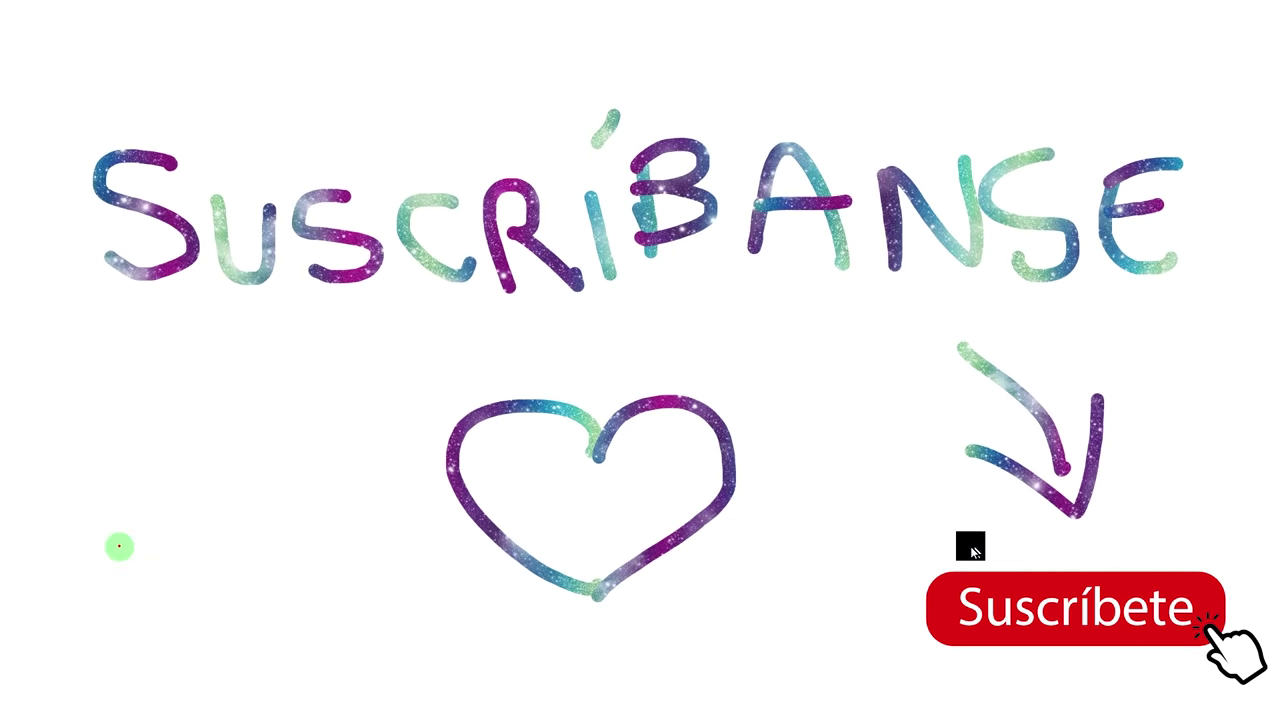
pyautogui.moveTo(212, 336); pyautogui.dragTo(628, 322)
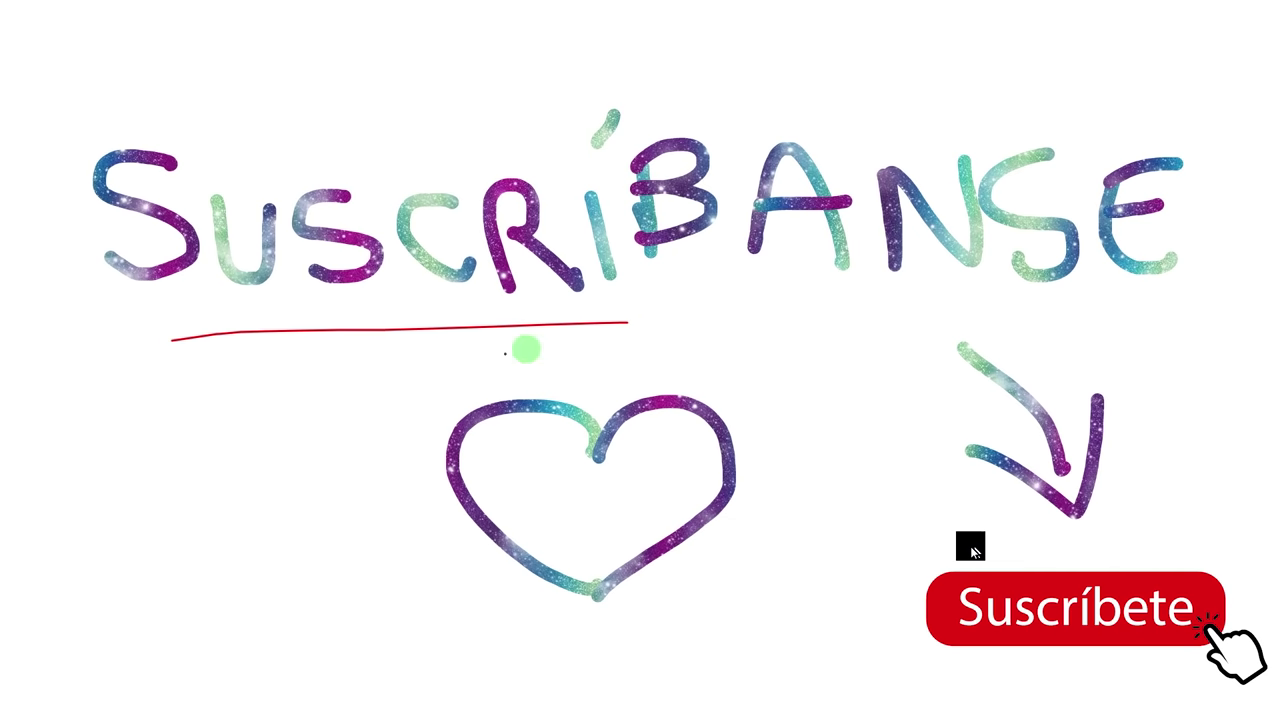
pyautogui.moveTo(272, 392); pyautogui.dragTo(352, 446)
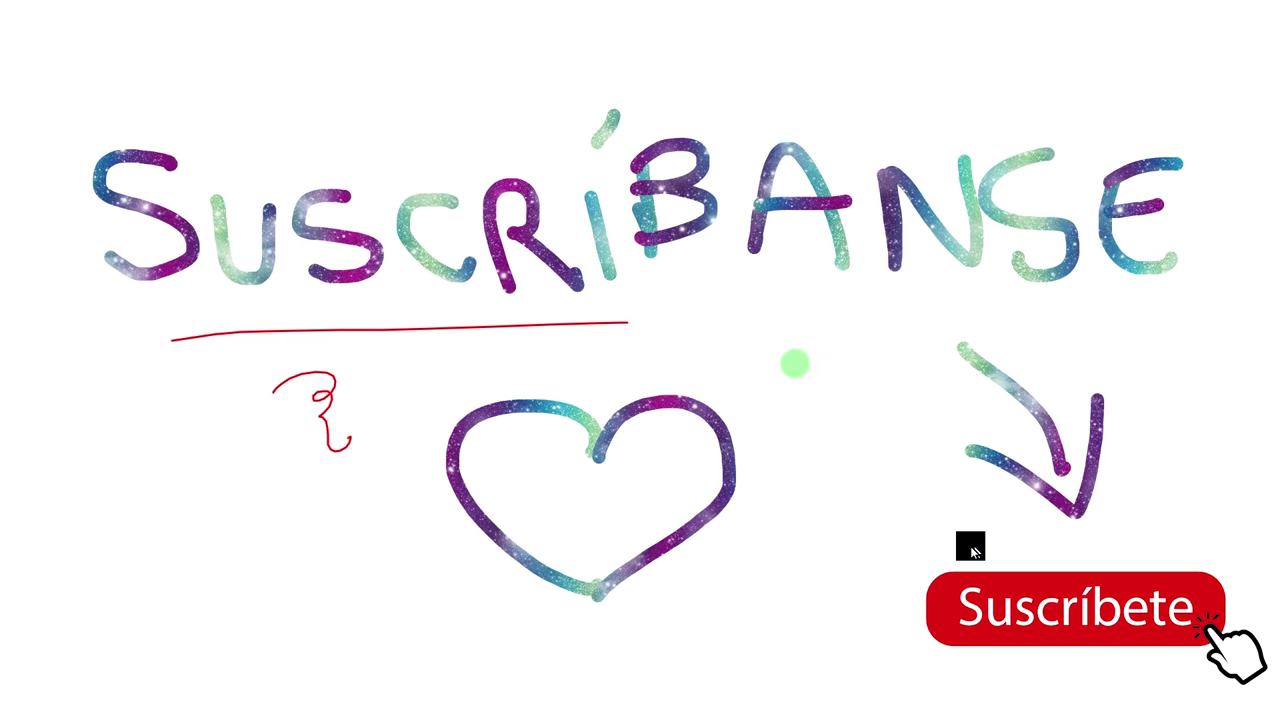
pyautogui.press('Escape')
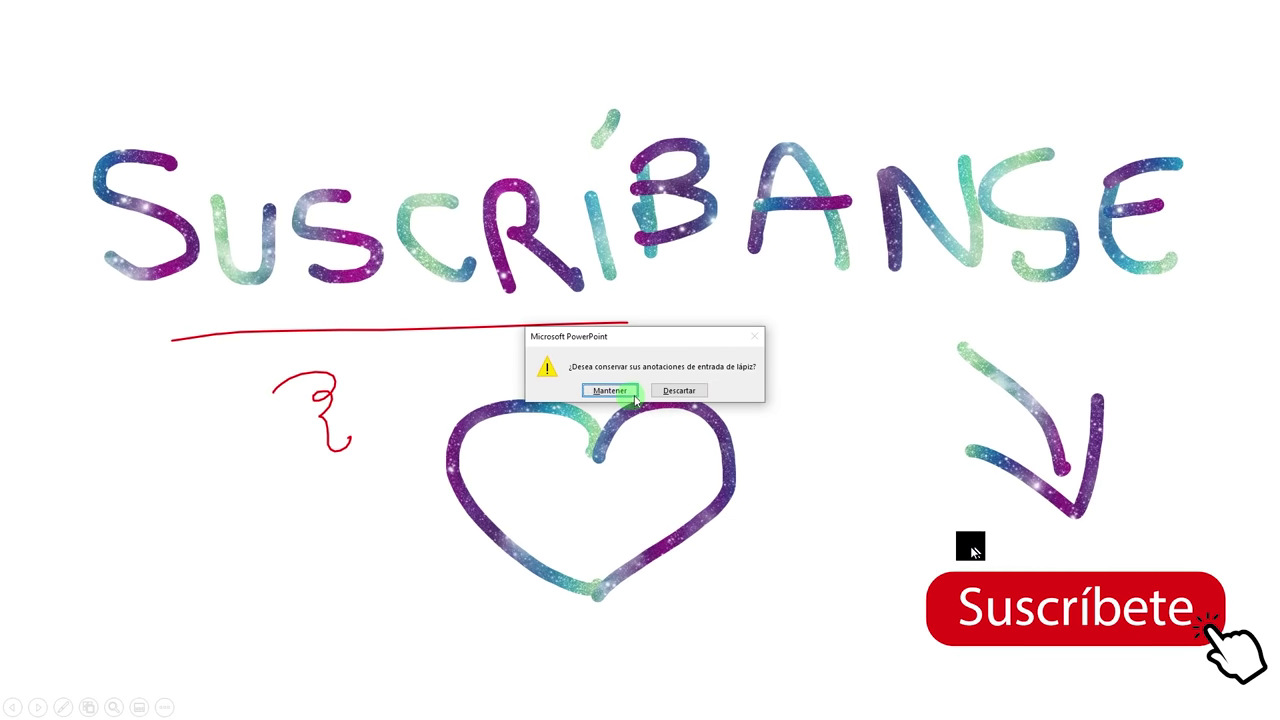
pyautogui.click(634, 394)
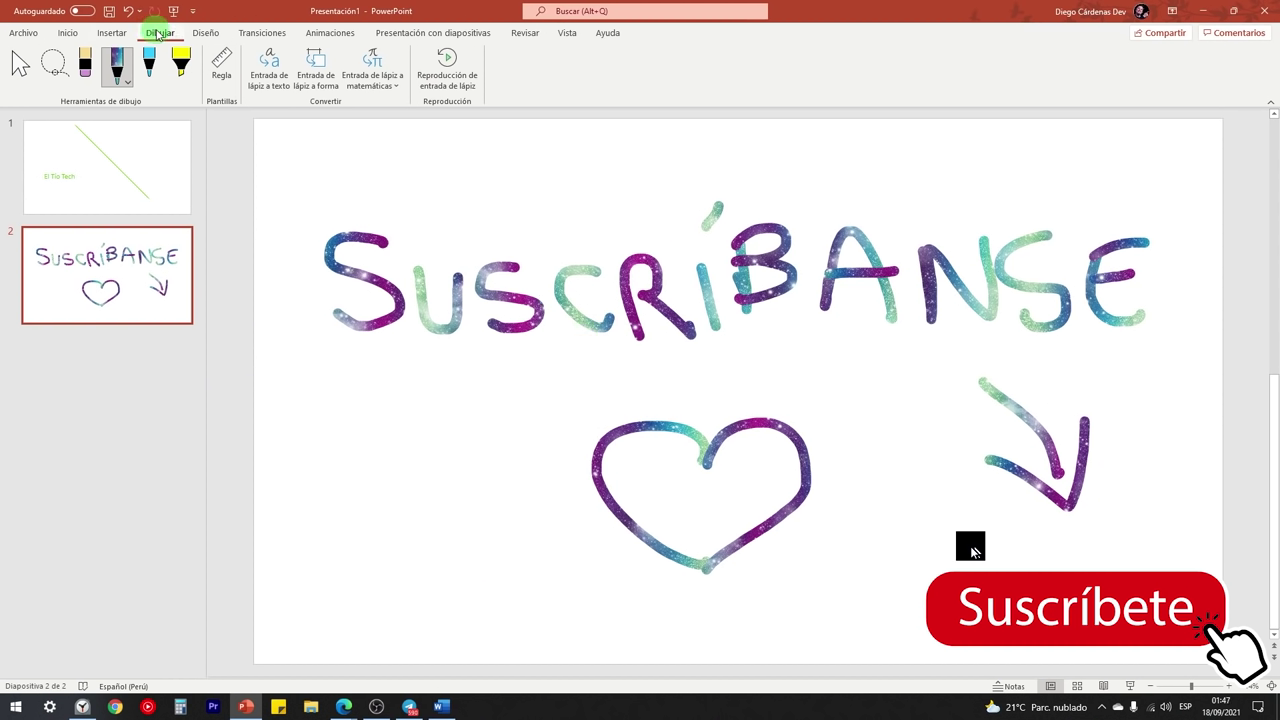
# - Lasso-select all of slide 2's galaxy ink with the Lazo tool and show its Animaciones effects
pyautogui.click(325, 40)
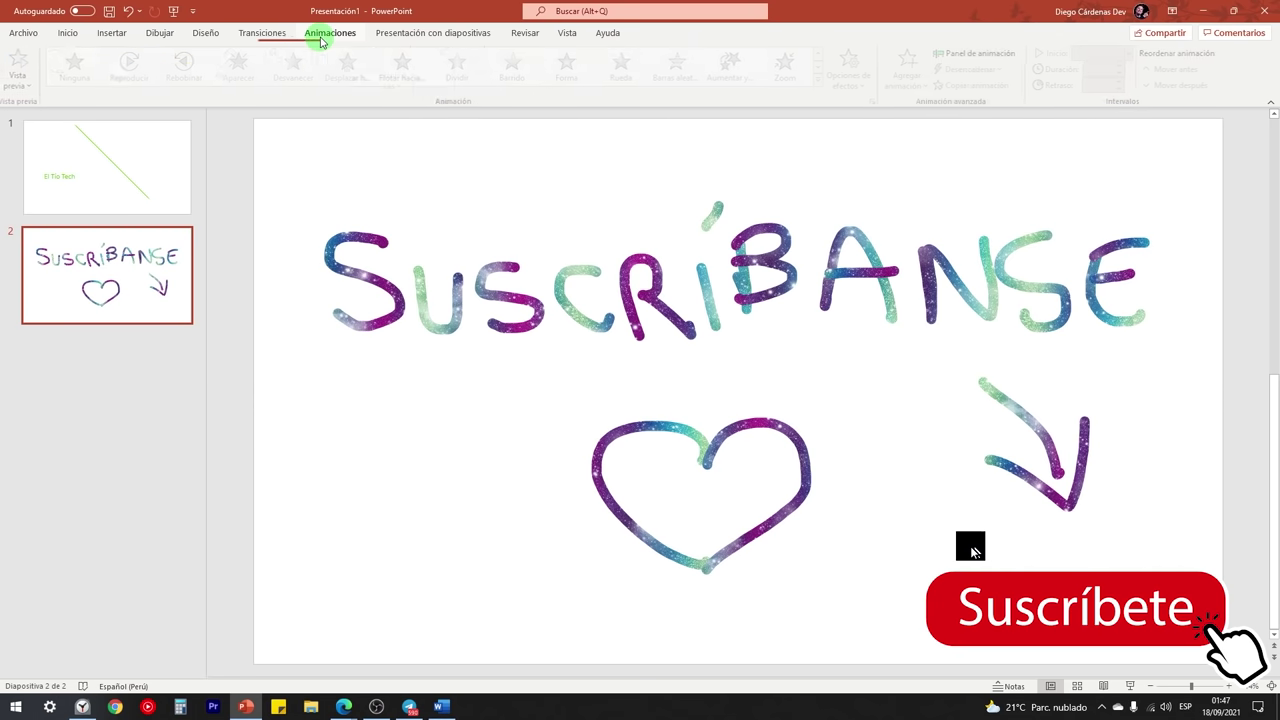
pyautogui.click(160, 33)
pyautogui.click(53, 66)
pyautogui.moveTo(378, 198); pyautogui.dragTo(888, 159)
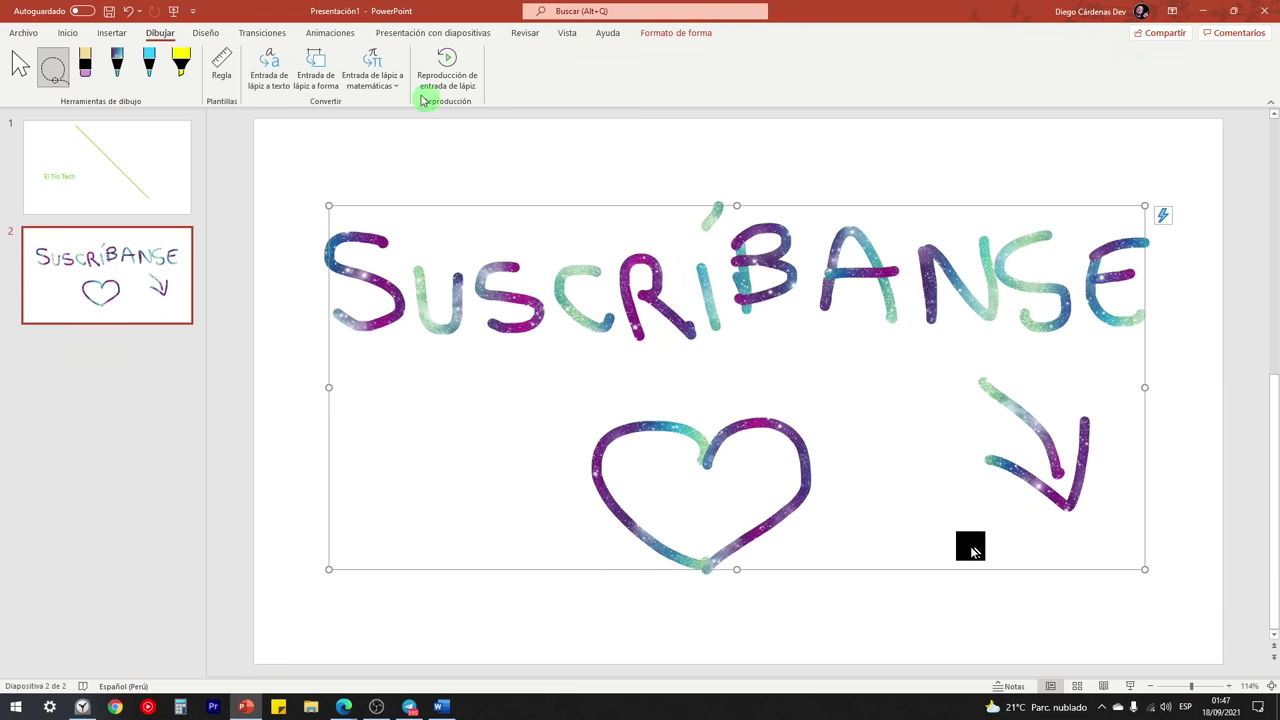
pyautogui.click(326, 36)
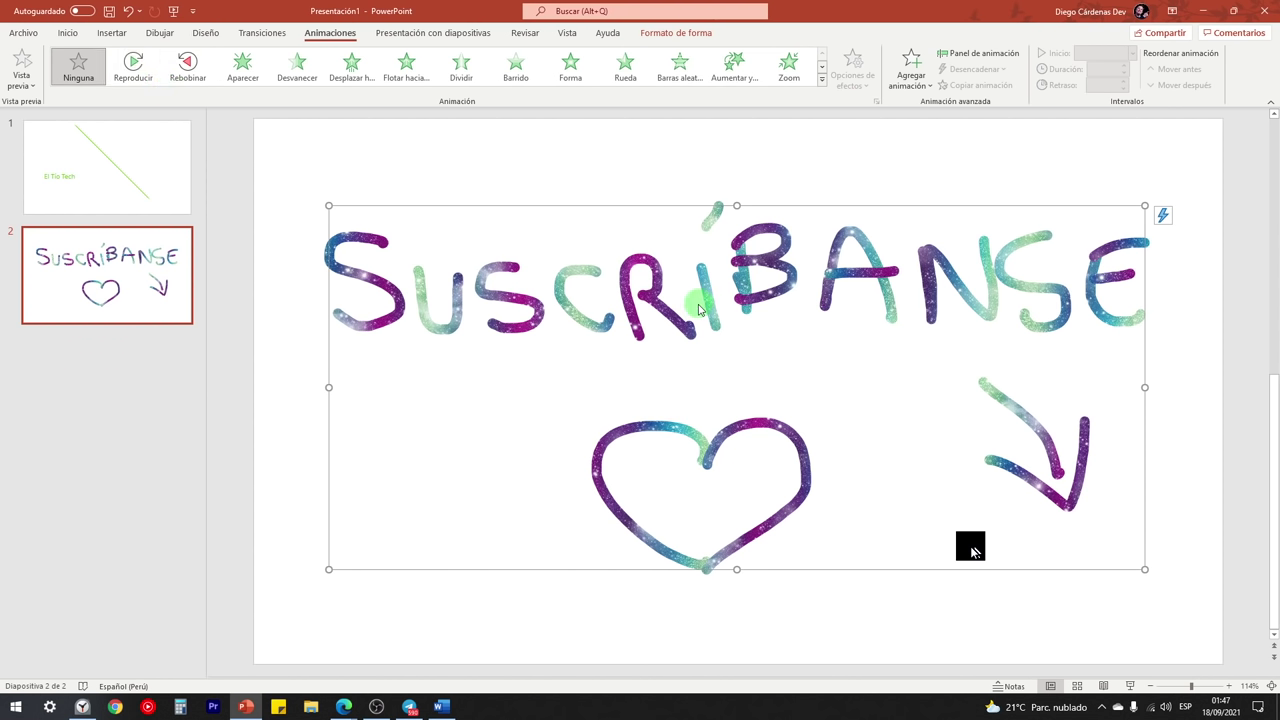
# - Draw a blue ellipse at the upper right of slide 1, overlapping the green diagonal line
pyautogui.click(126, 171)
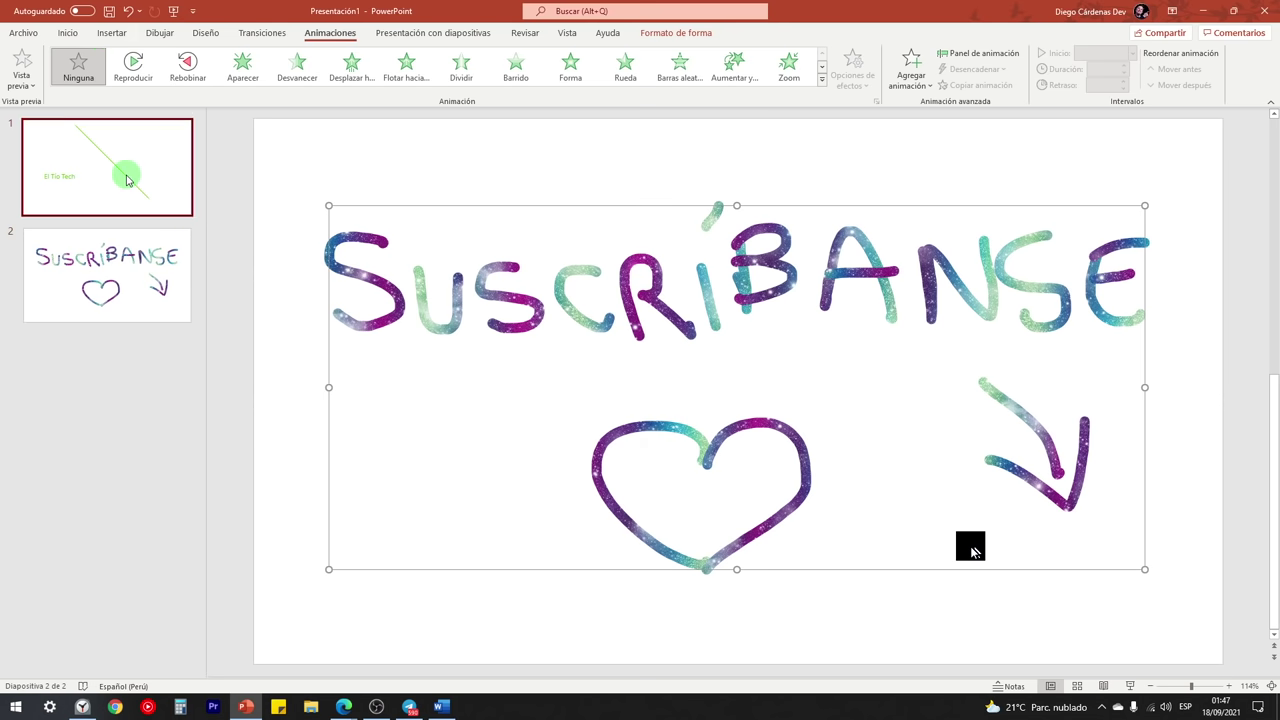
pyautogui.click(110, 34)
pyautogui.click(300, 65)
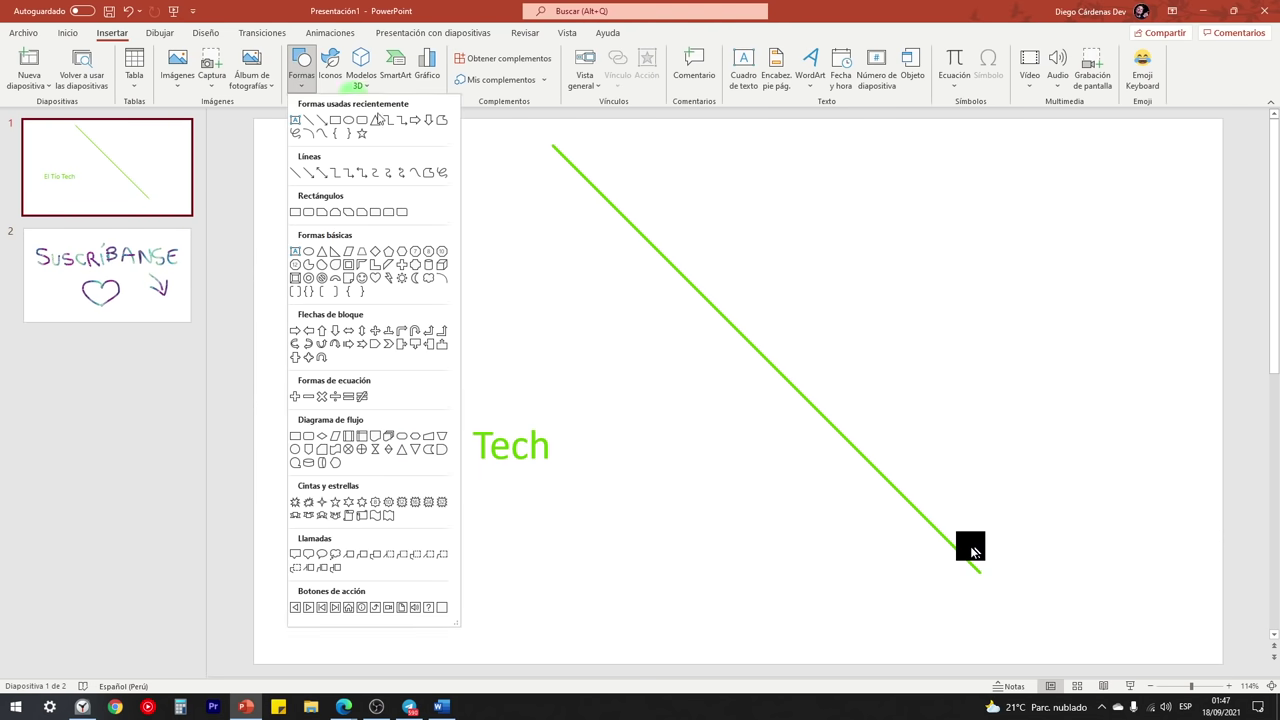
pyautogui.click(345, 113)
pyautogui.moveTo(731, 179); pyautogui.dragTo(1018, 398)
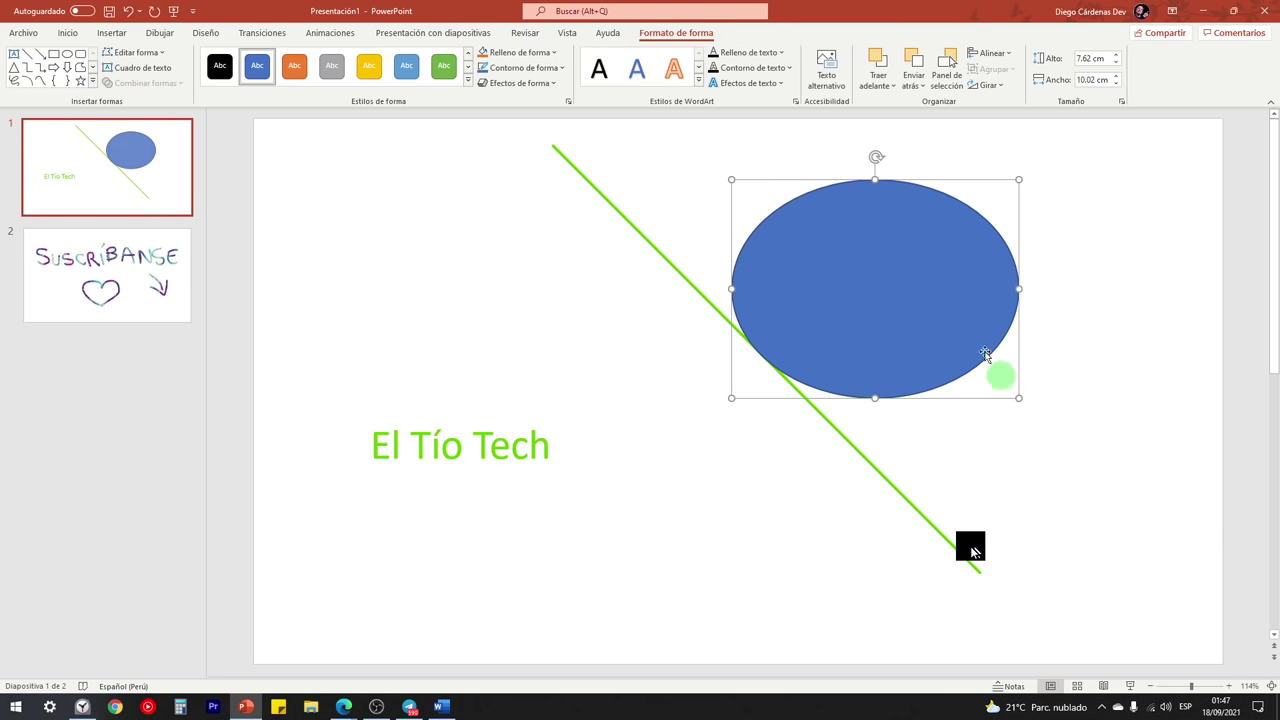
# - Browse the ellipse's full animation effects list without applying one, then return to slide 2
pyautogui.click(314, 35)
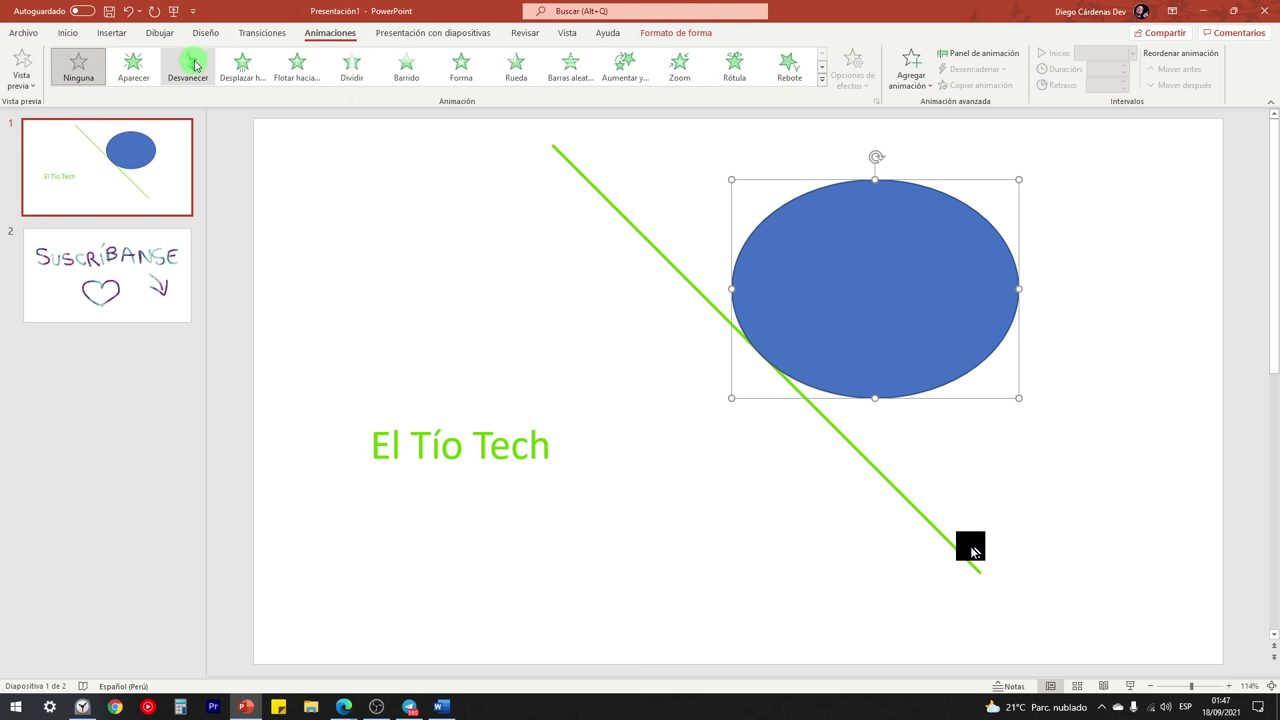
pyautogui.click(822, 78)
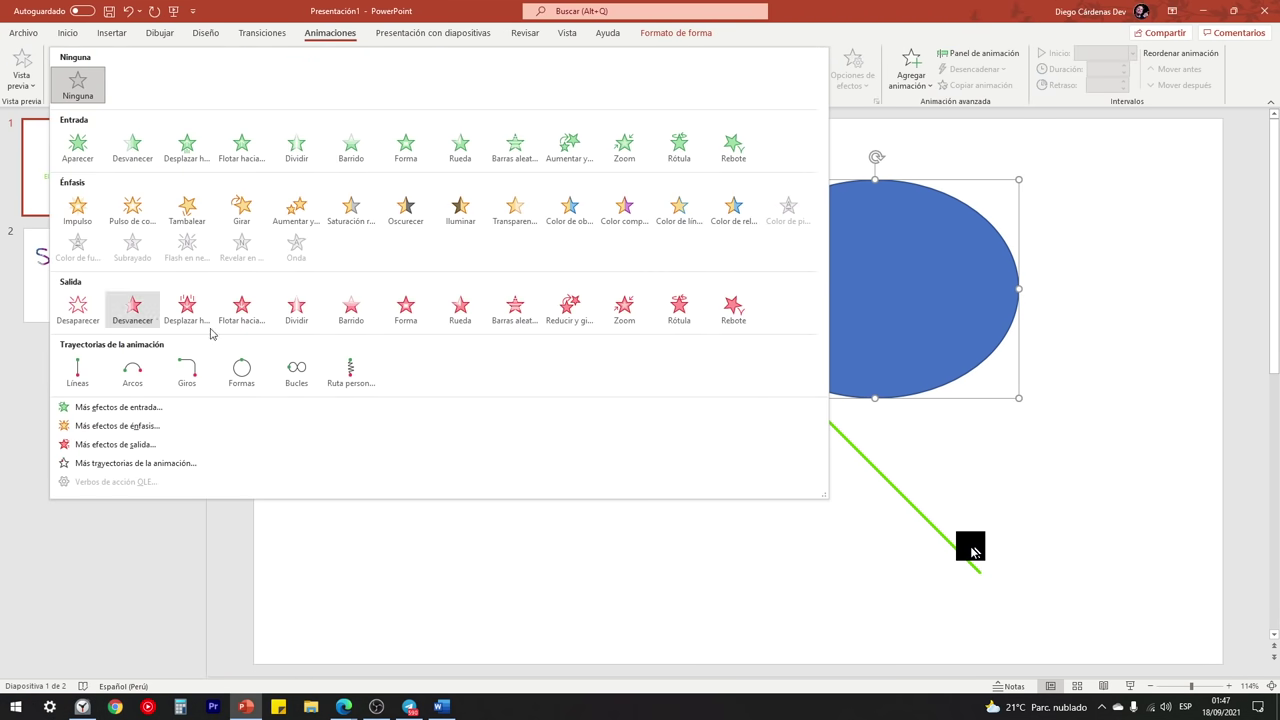
pyautogui.click(997, 266)
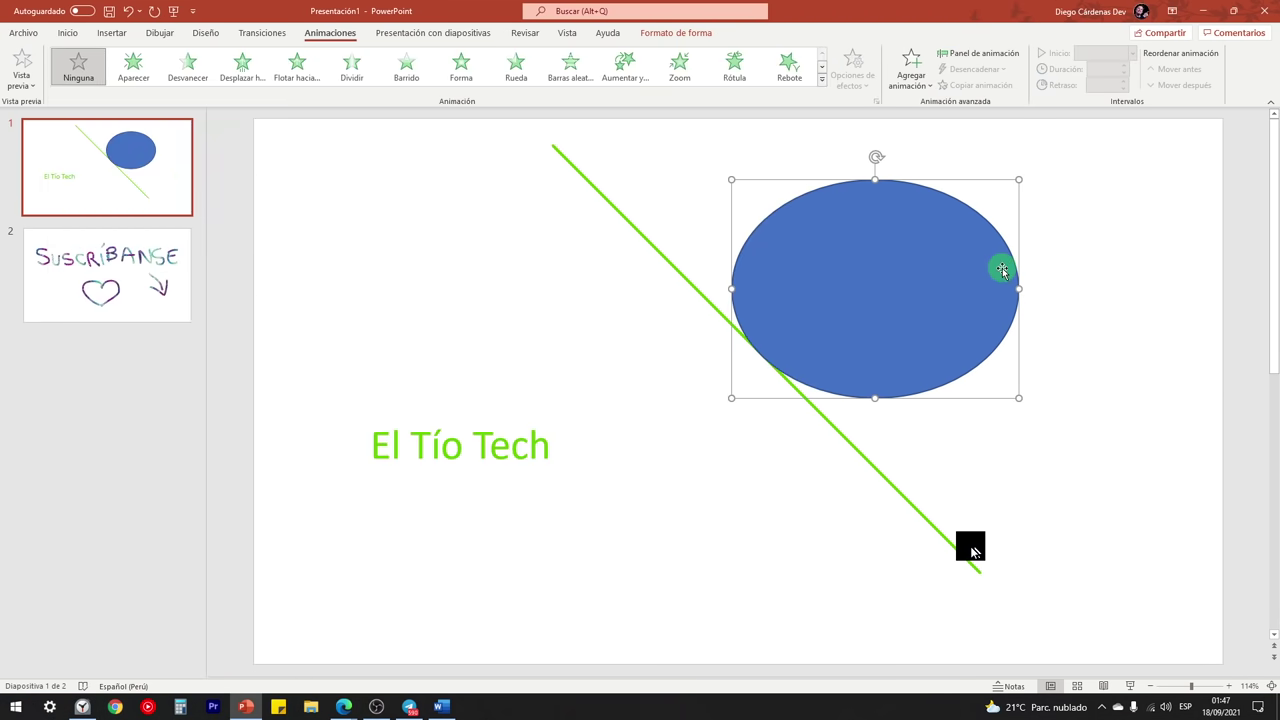
pyautogui.click(122, 265)
pyautogui.click(477, 289)
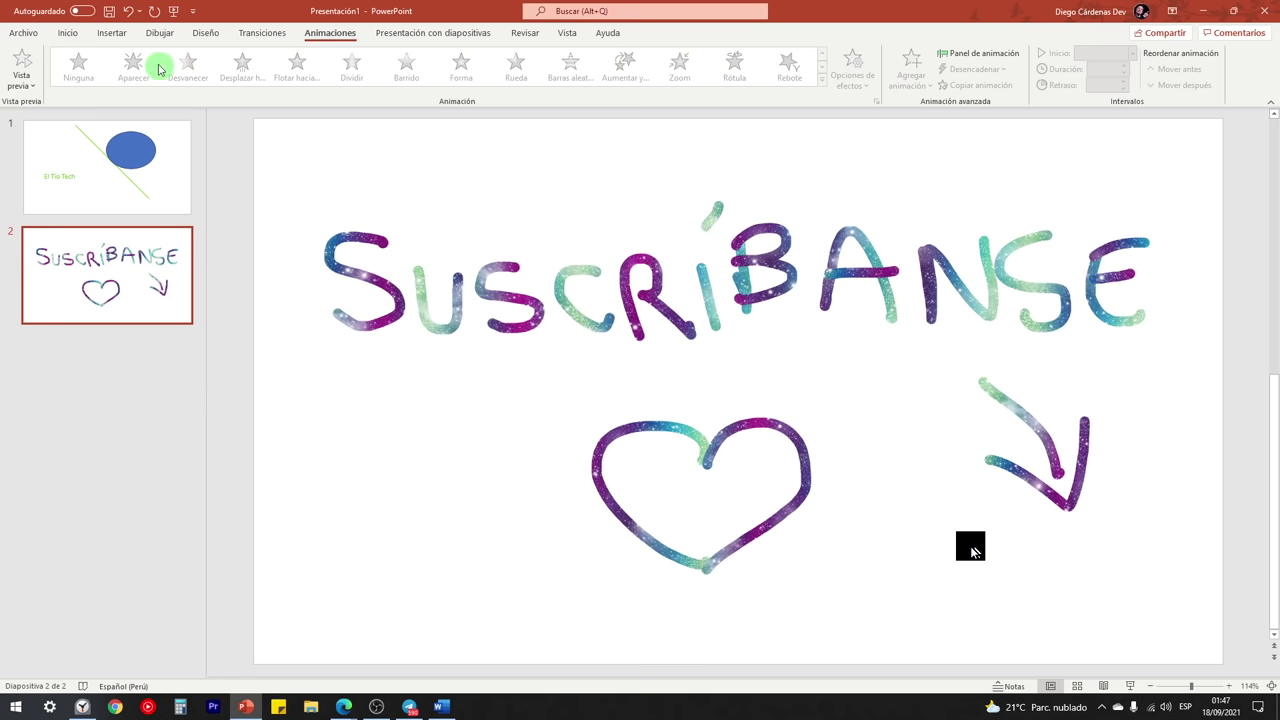
# - Lasso-select all the ink on slide 2, including SUSCRÍBANSE and the heart
pyautogui.click(160, 33)
pyautogui.click(53, 68)
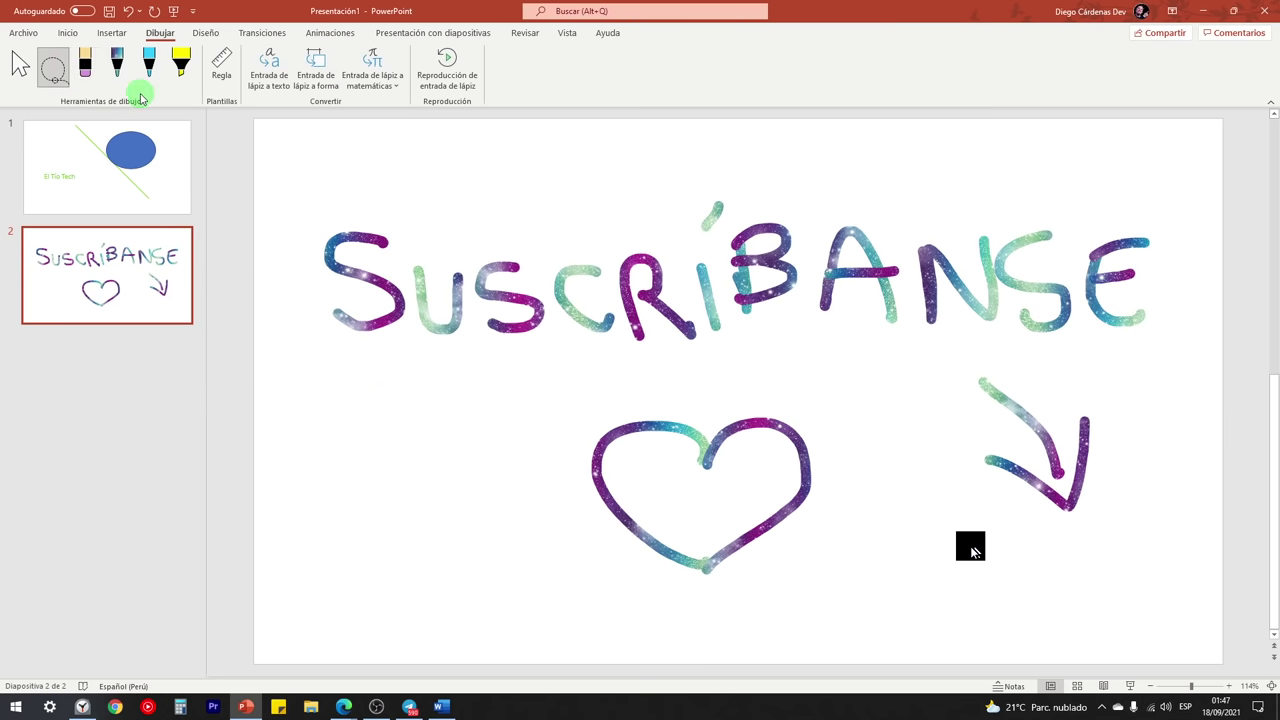
pyautogui.moveTo(383, 237)
pyautogui.mouseDown()
pyautogui.moveTo(332, 420)
pyautogui.moveTo(333, 202)
pyautogui.mouseUp()
pyautogui.moveTo(371, 388); pyautogui.dragTo(1083, 597)
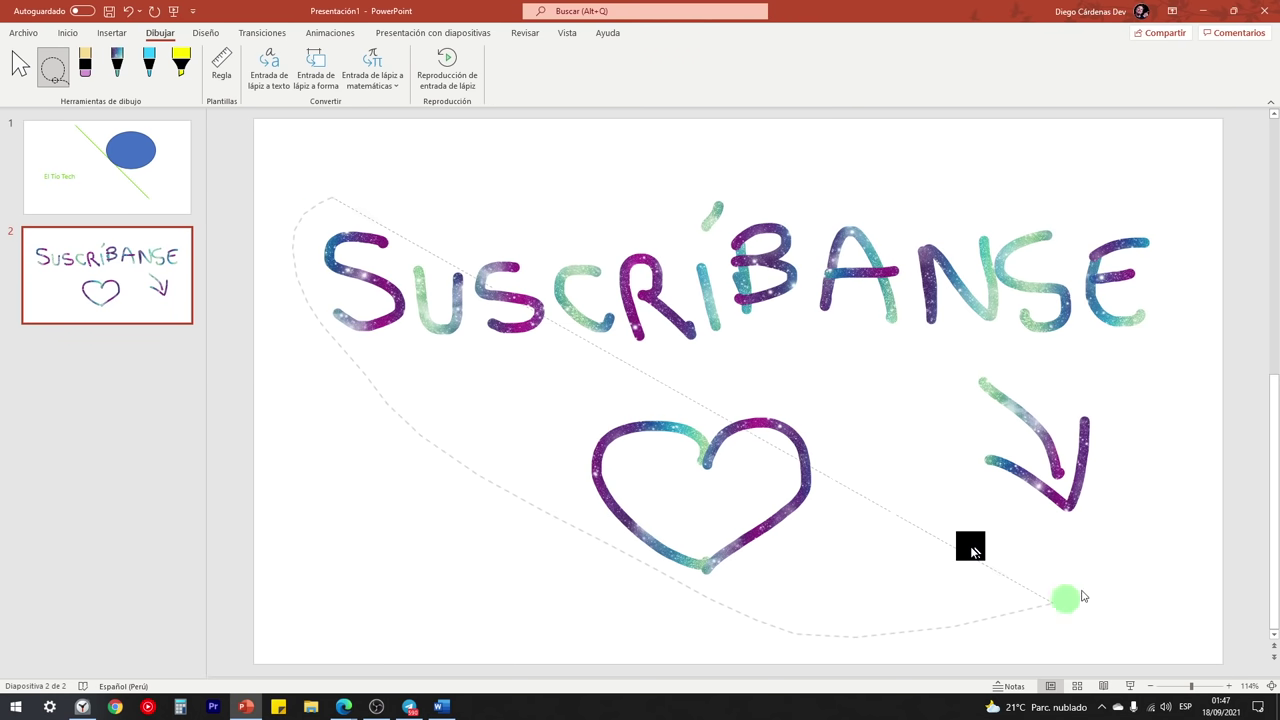
pyautogui.moveTo(1233, 152); pyautogui.dragTo(983, 157)
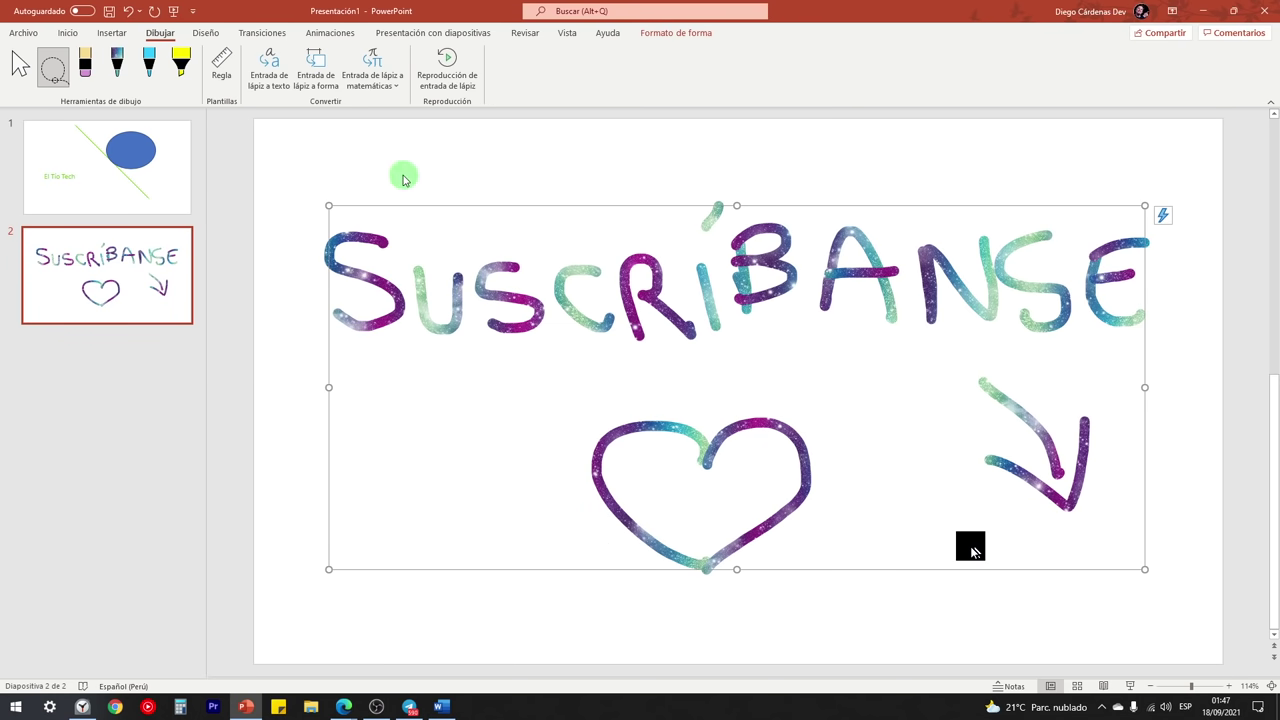
# - Apply the Reproducir ink replay animation to the selected ink and start the slideshow
pyautogui.click(329, 35)
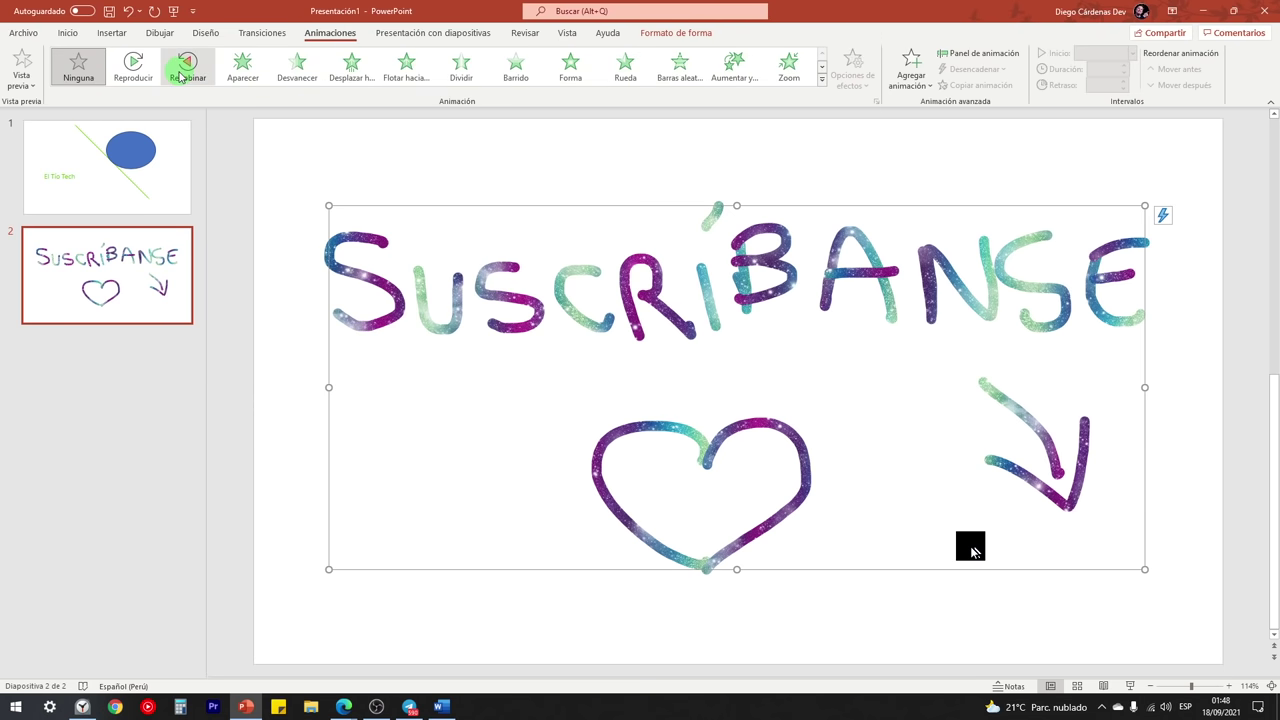
pyautogui.click(132, 68)
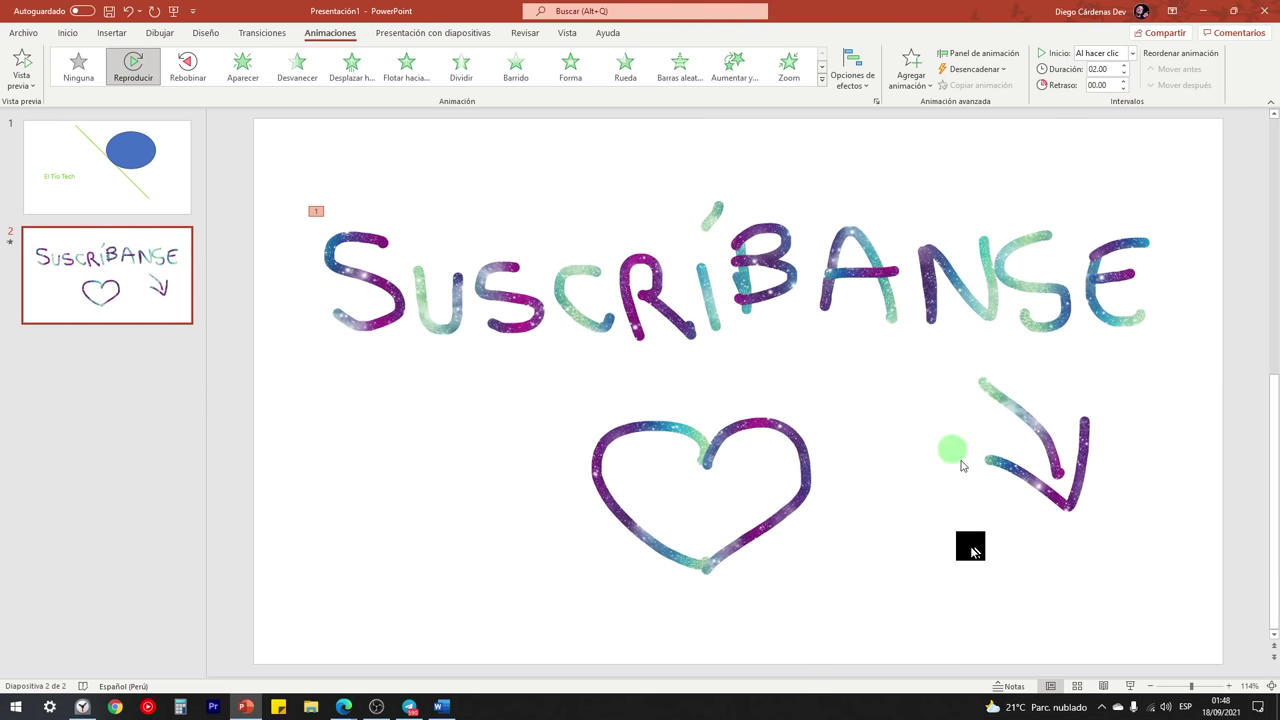
pyautogui.click(1130, 686)
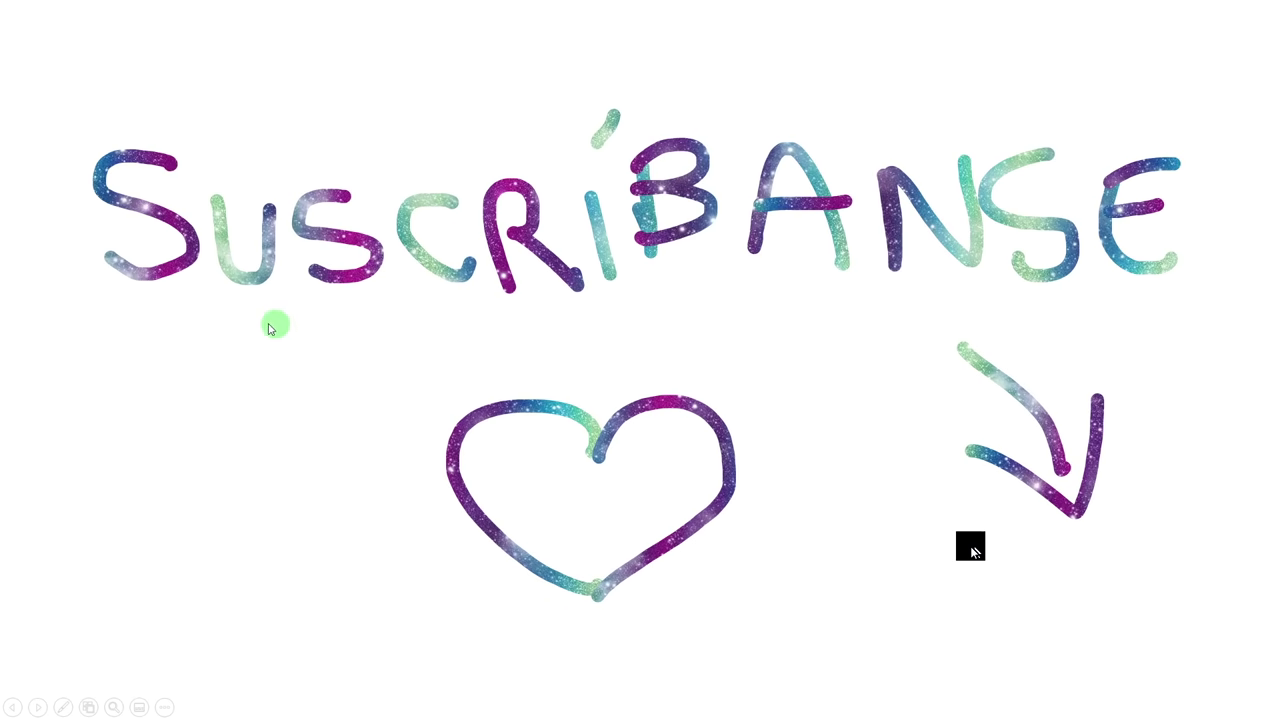
# - Leave the show and replay slide 2's ink animation, now lasting 05.00 seconds, in a slideshow
pyautogui.press('Escape')
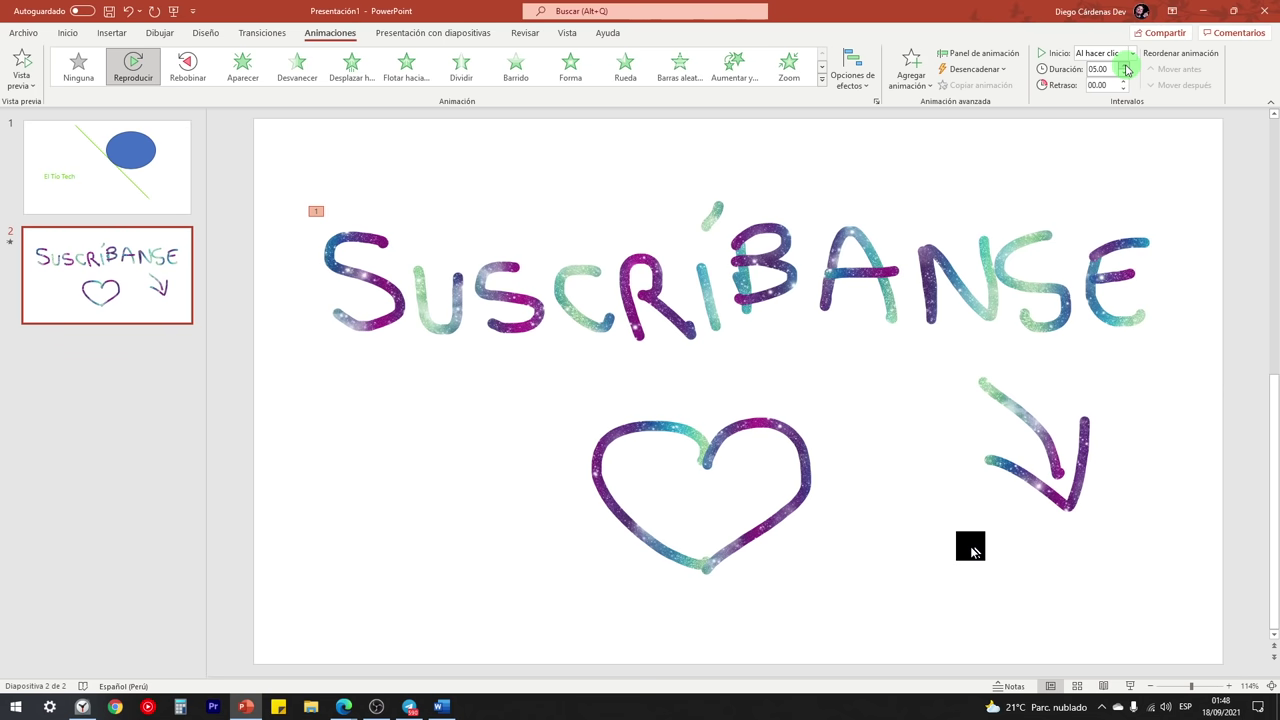
pyautogui.click(1132, 688)
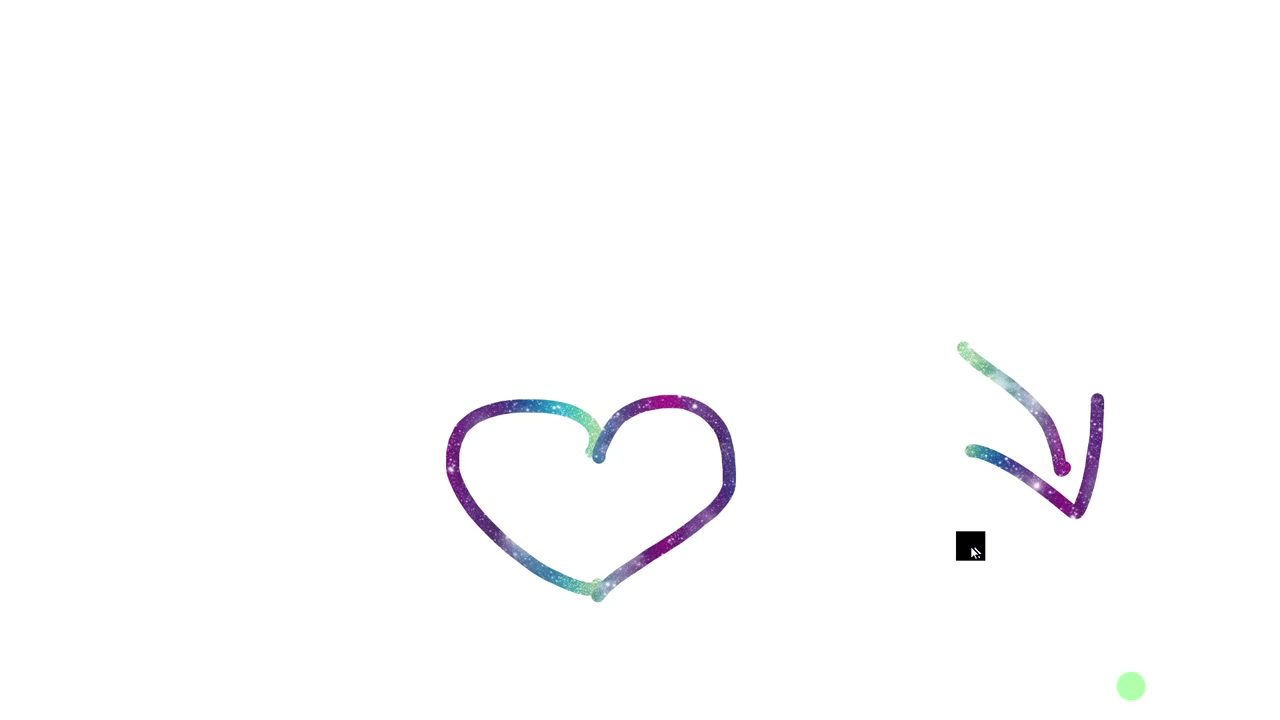
pyautogui.click(382, 368)
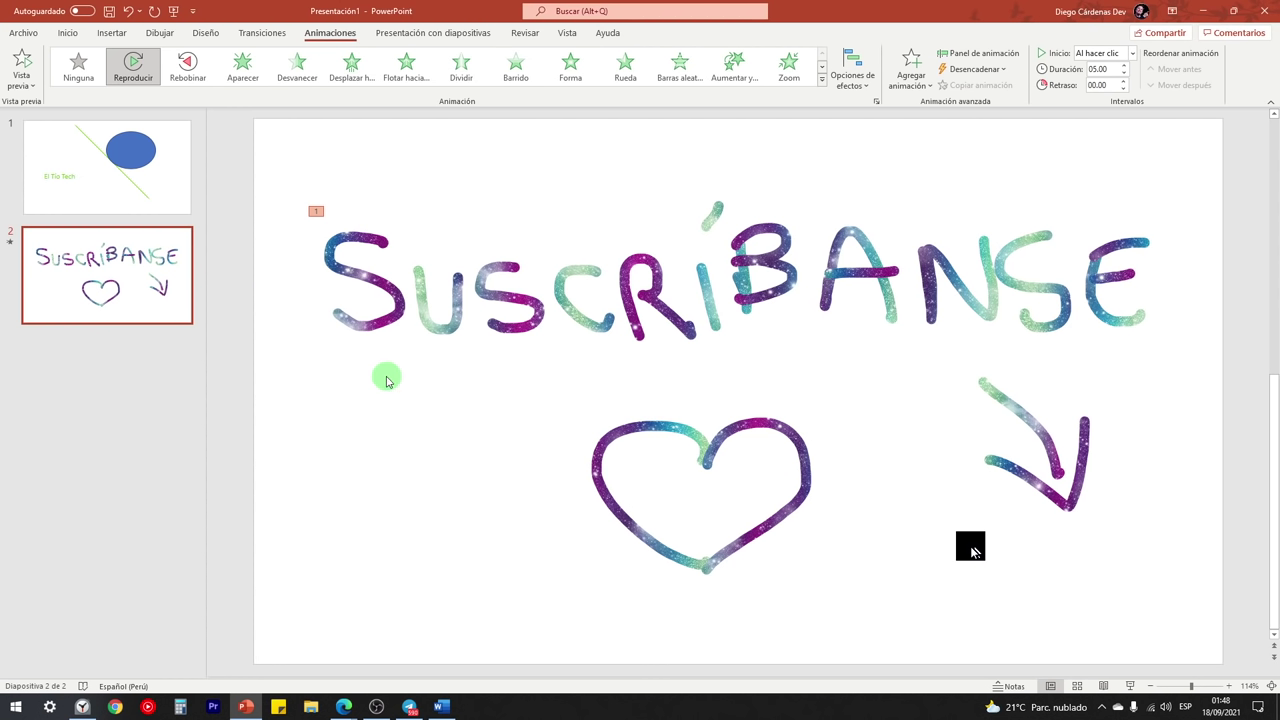
# - Give the heart and then the arrow their own Reproducir ink replay animations
pyautogui.click(681, 436)
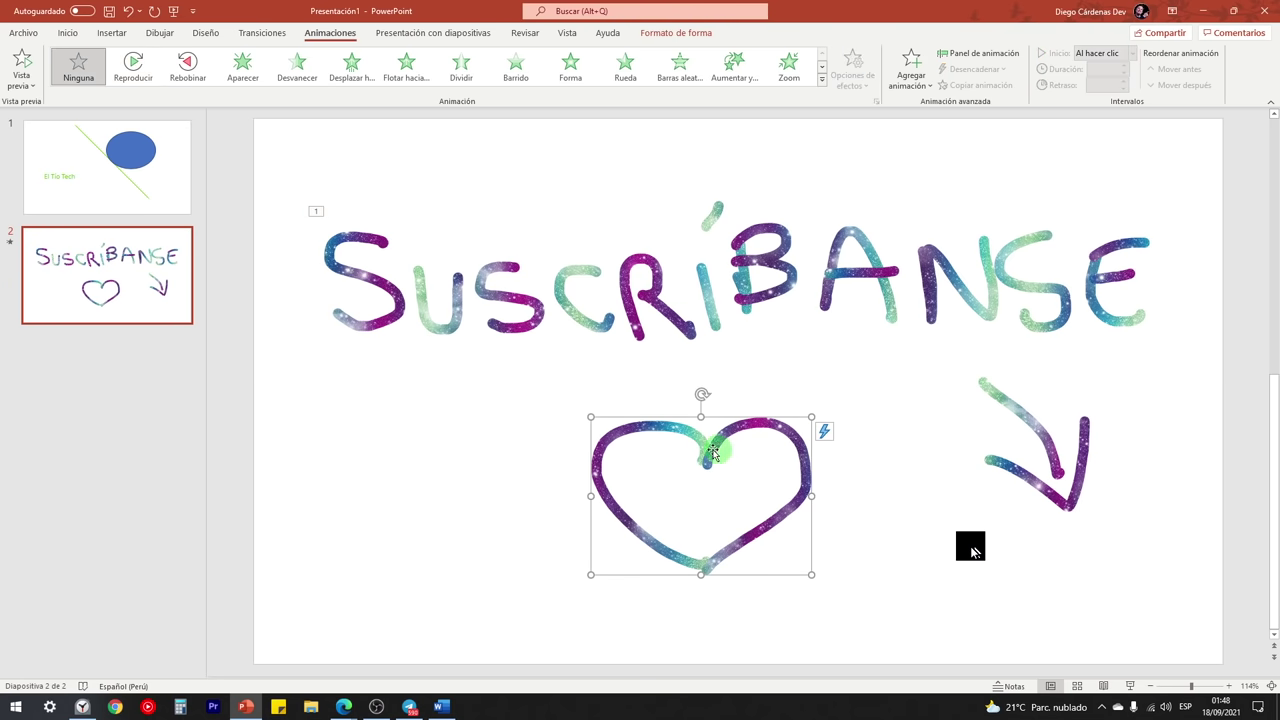
pyautogui.click(133, 66)
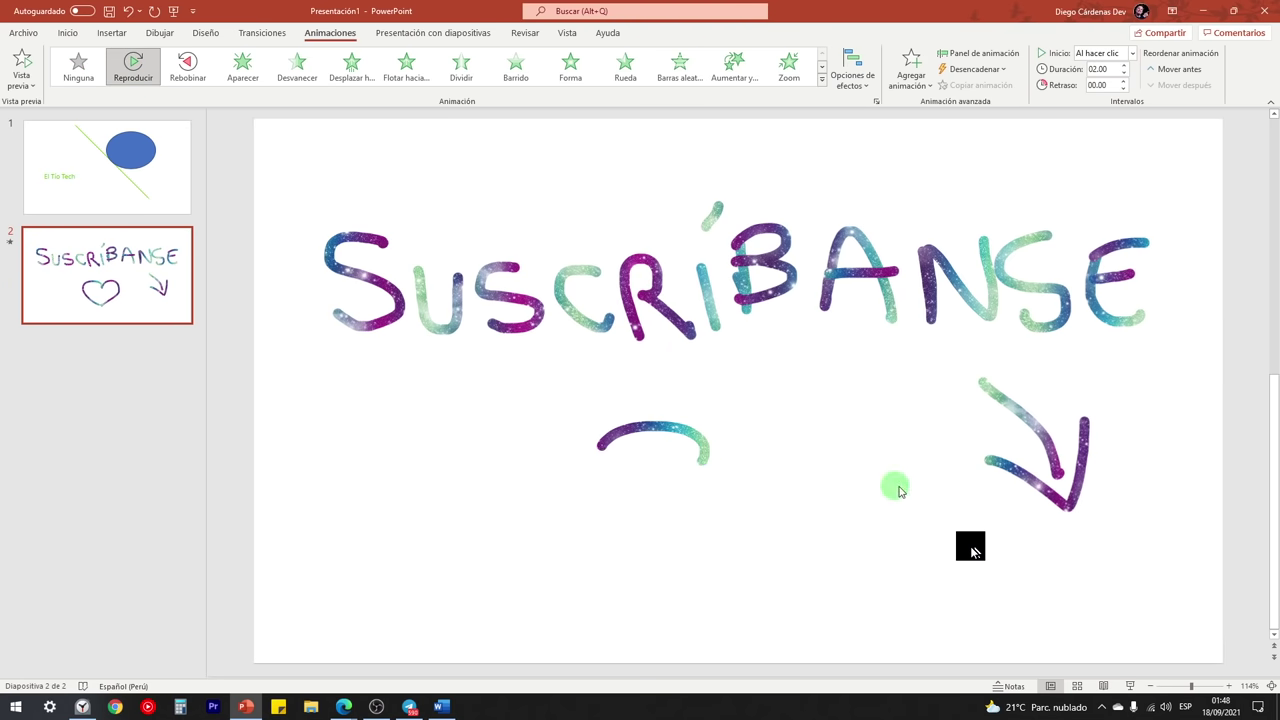
pyautogui.click(1055, 463)
pyautogui.click(133, 66)
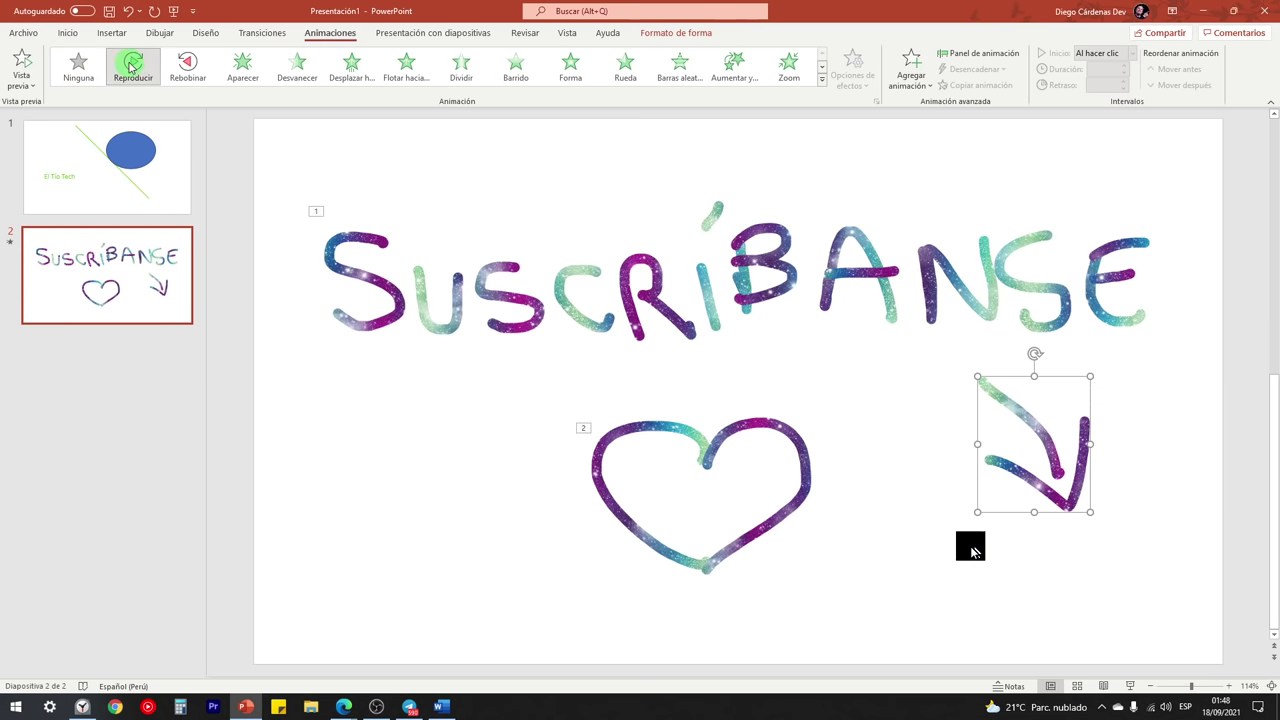
# - Play the slideshow to watch all three ink replays, then check their 1–3 animation order
pyautogui.click(1132, 686)
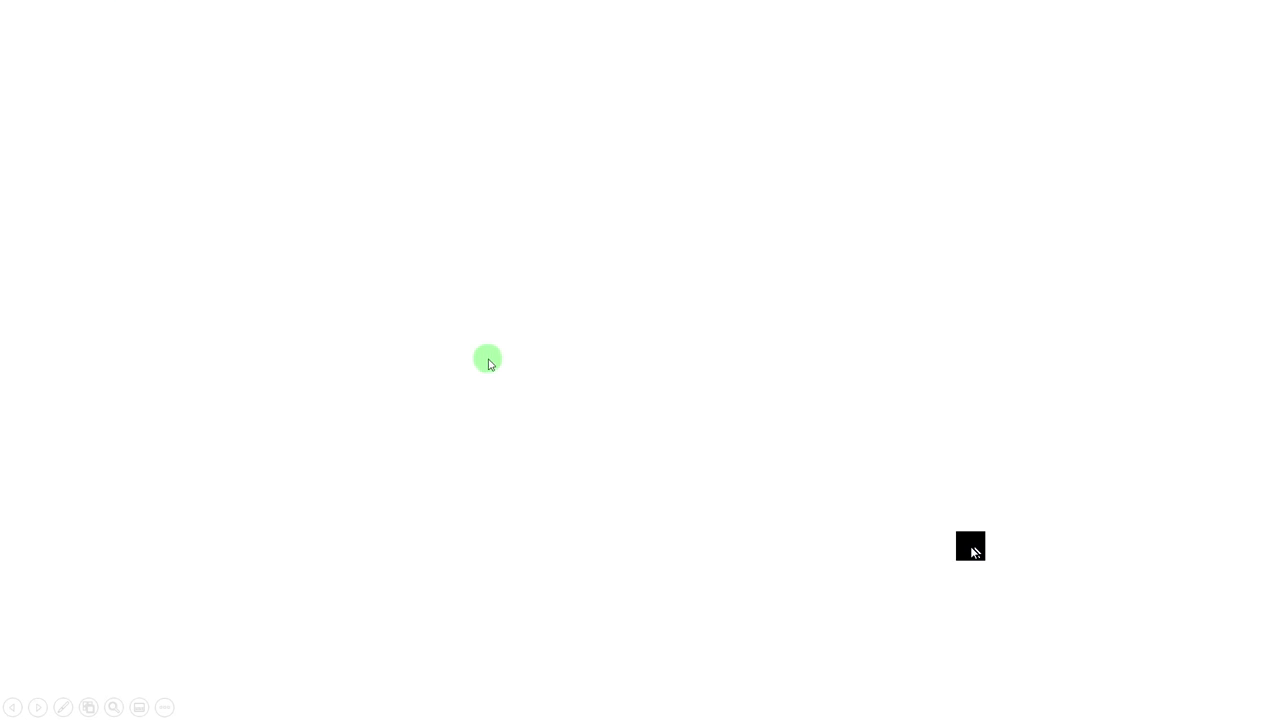
pyautogui.click(489, 359)
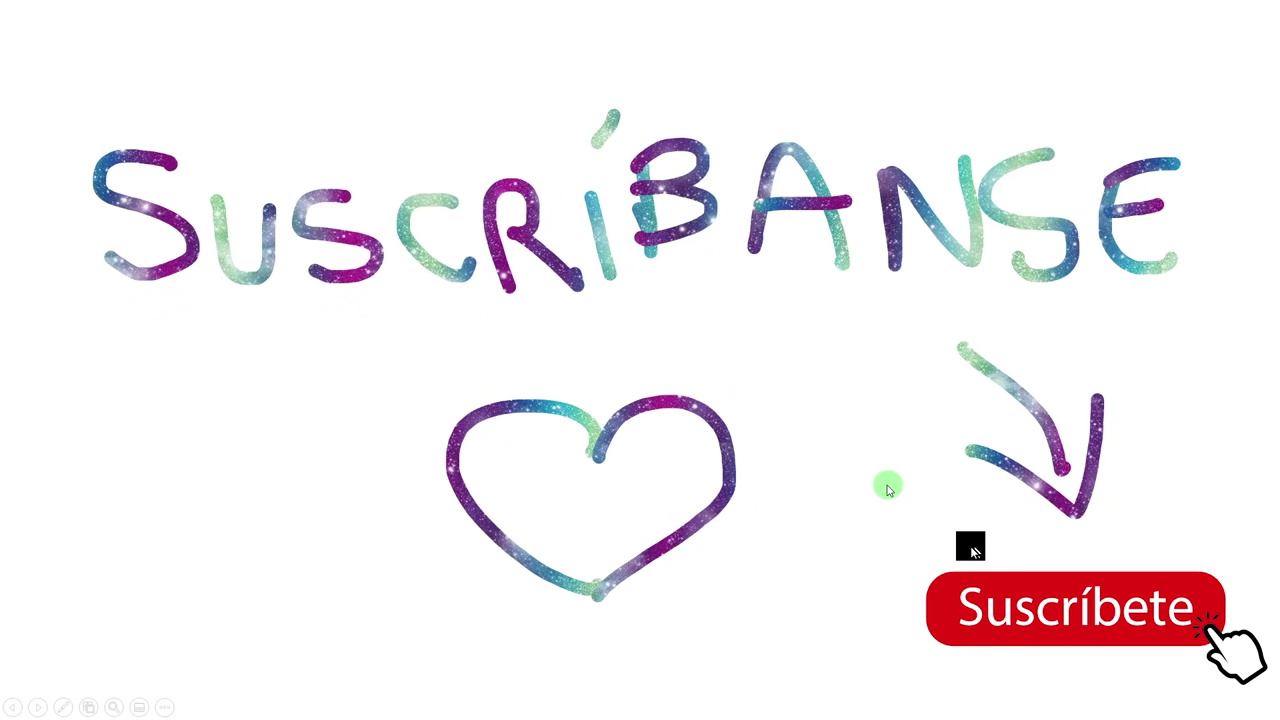
pyautogui.press('Escape')
pyautogui.moveTo(280, 157); pyautogui.dragTo(1196, 627)
pyautogui.click(1071, 595)
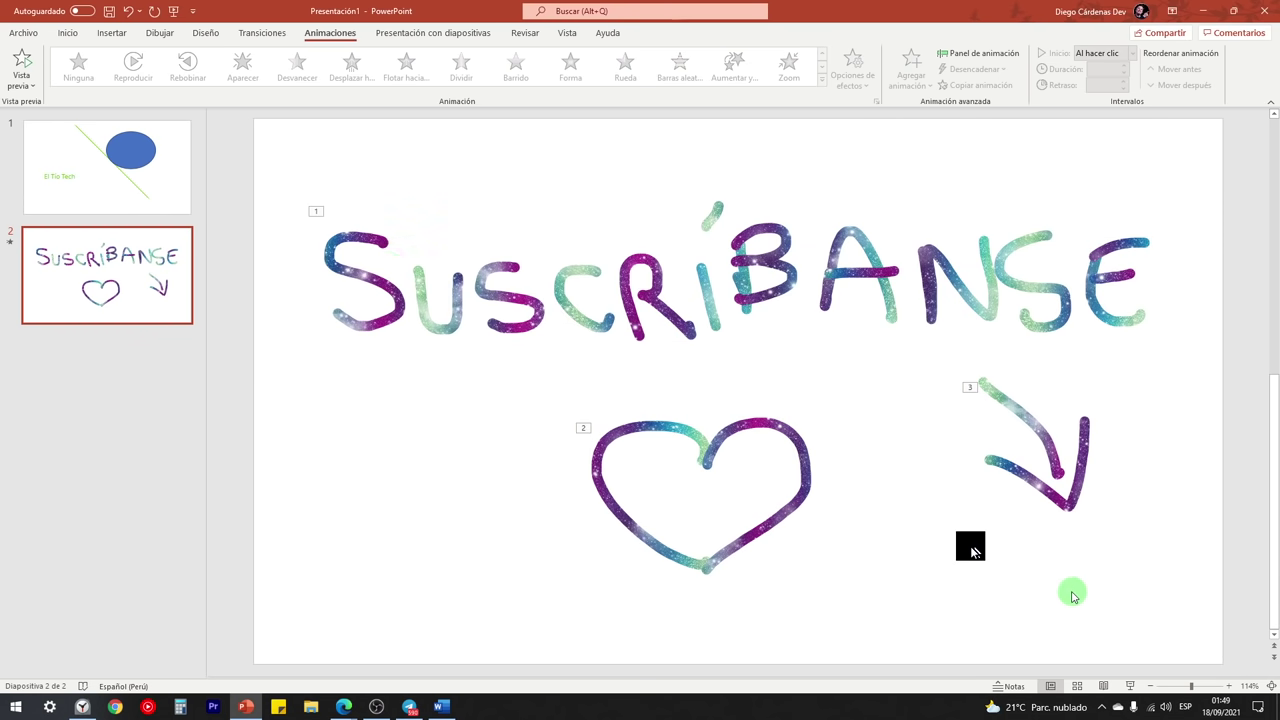
# - Draw a thick gold (Oro) ink frame around SUSCRÍBANSE, the heart and the arrow
pyautogui.click(161, 34)
pyautogui.click(118, 68)
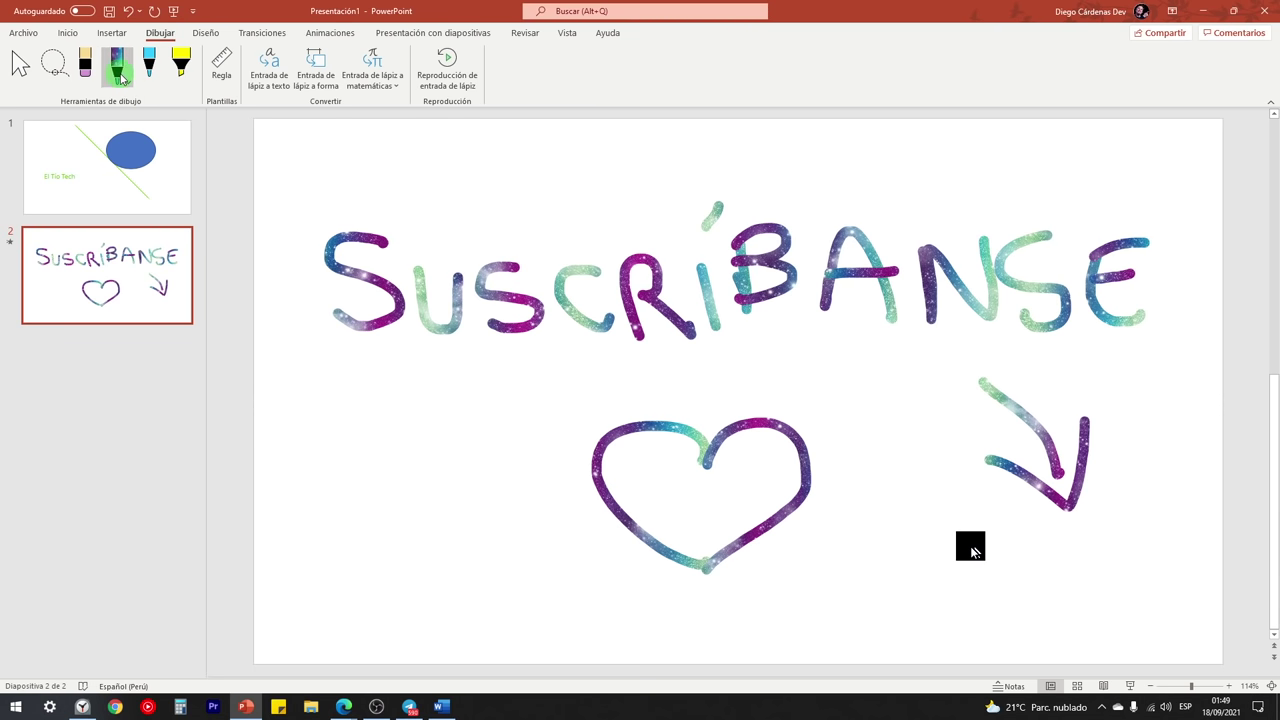
pyautogui.click(120, 72)
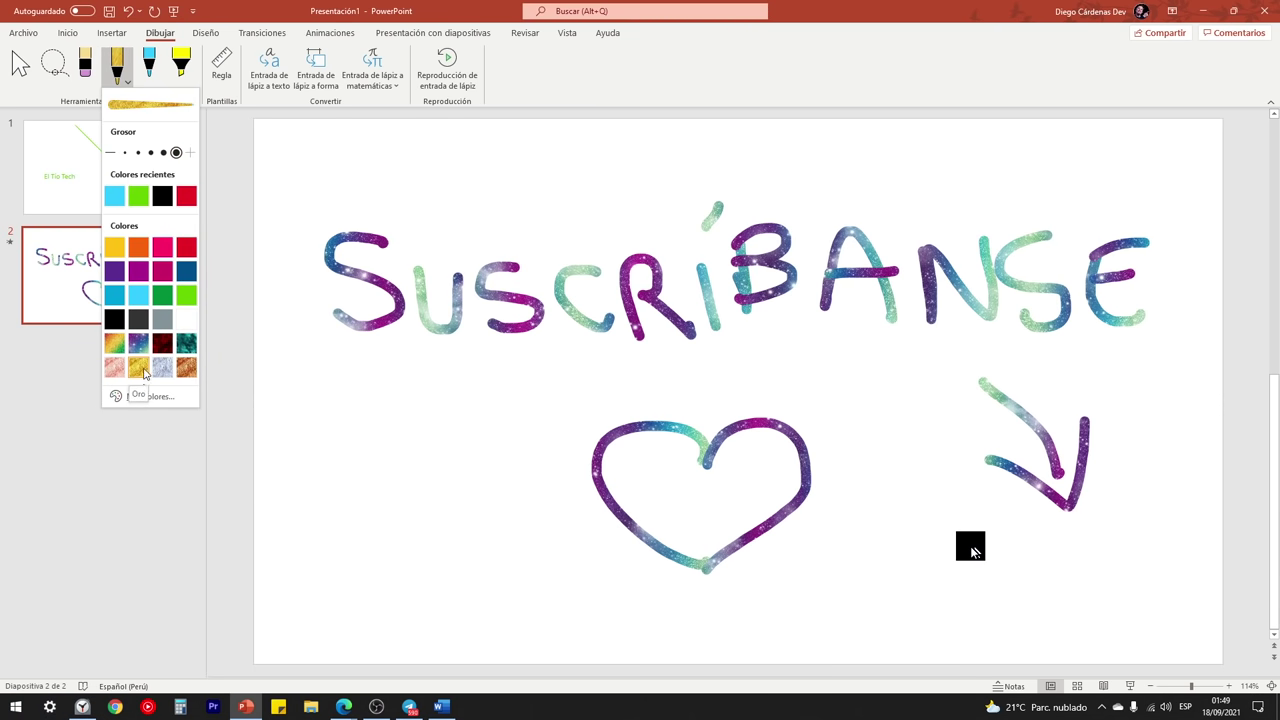
pyautogui.moveTo(265, 148)
pyautogui.mouseDown()
pyautogui.moveTo(662, 190)
pyautogui.moveTo(1155, 590)
pyautogui.moveTo(349, 169)
pyautogui.mouseUp()
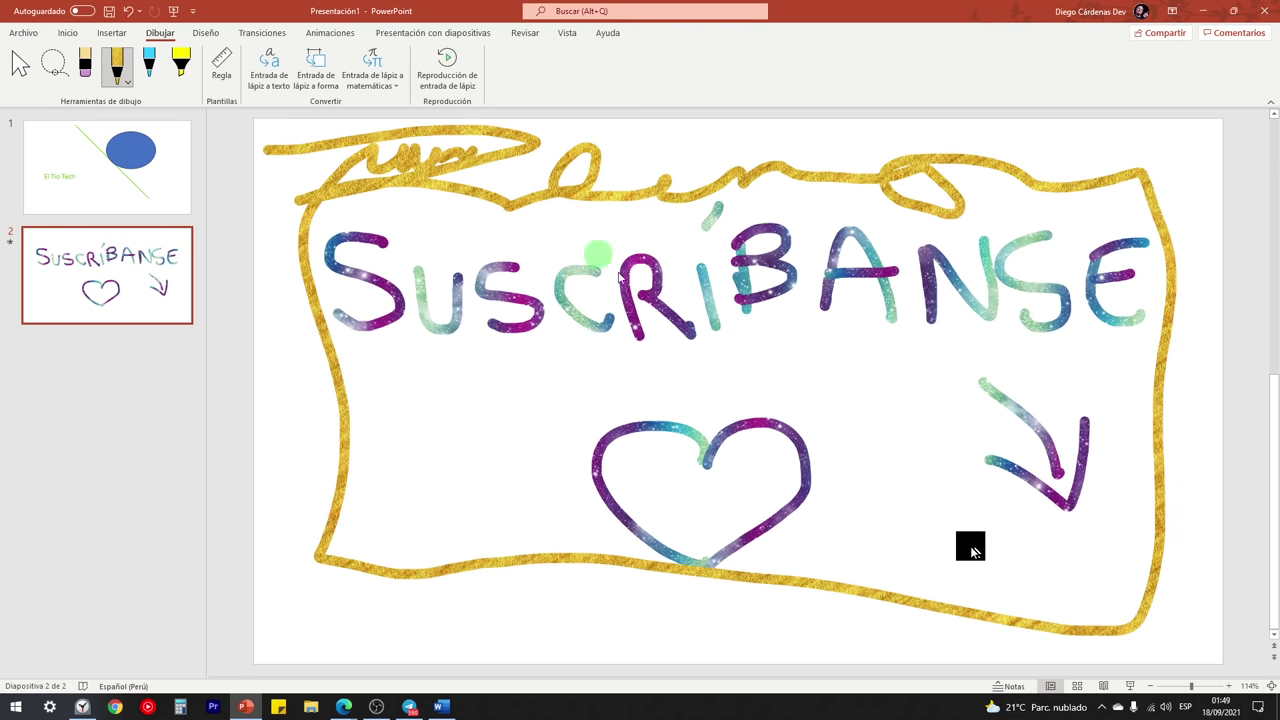